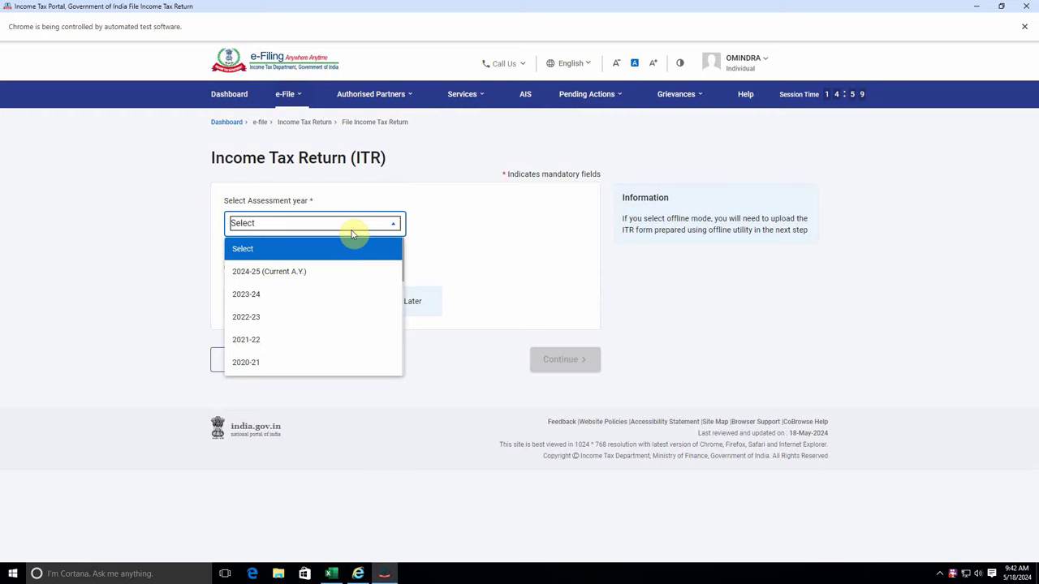
Start a new online income tax return for assessment year 2024-25 (Current A.Y.) with the status Individual
left_click(290, 272)
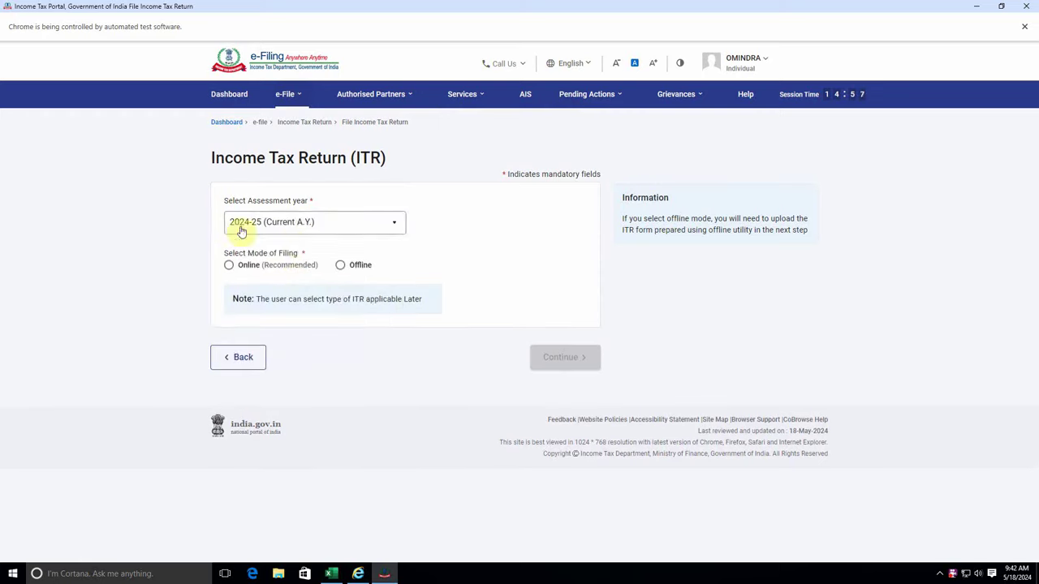
left_click(232, 268)
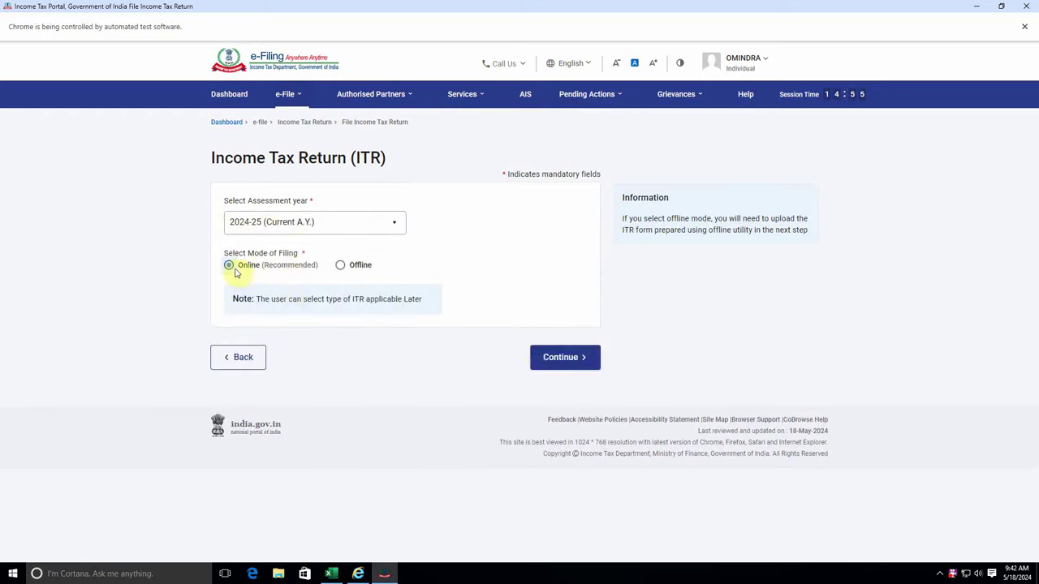
left_click(540, 363)
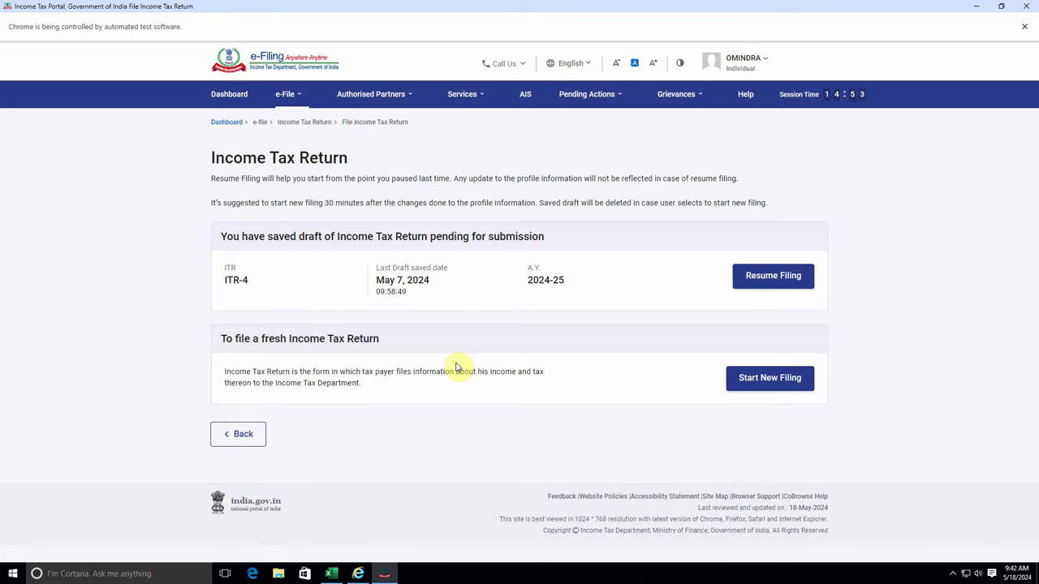
left_click(745, 377)
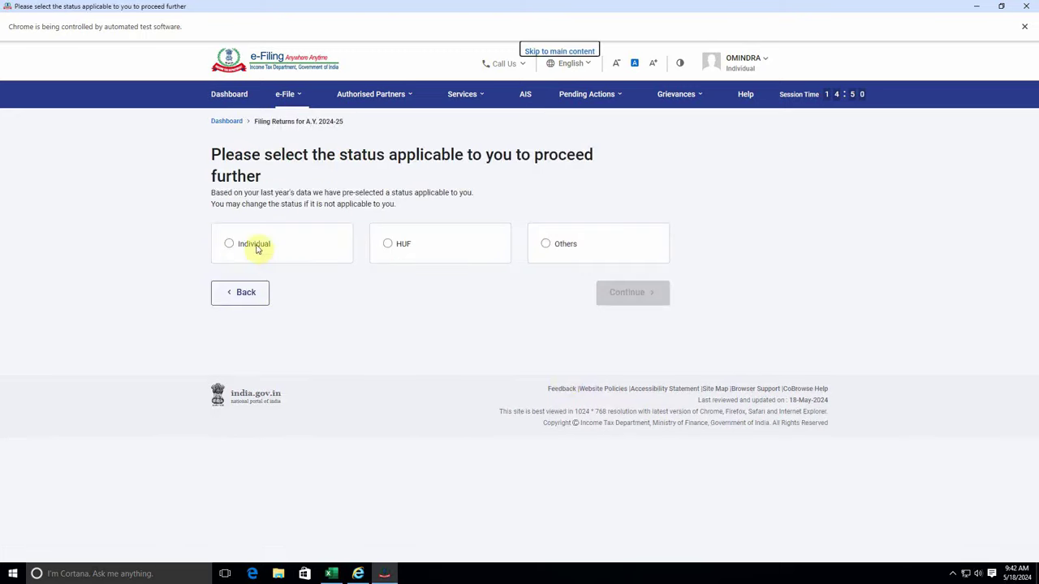
left_click(228, 244)
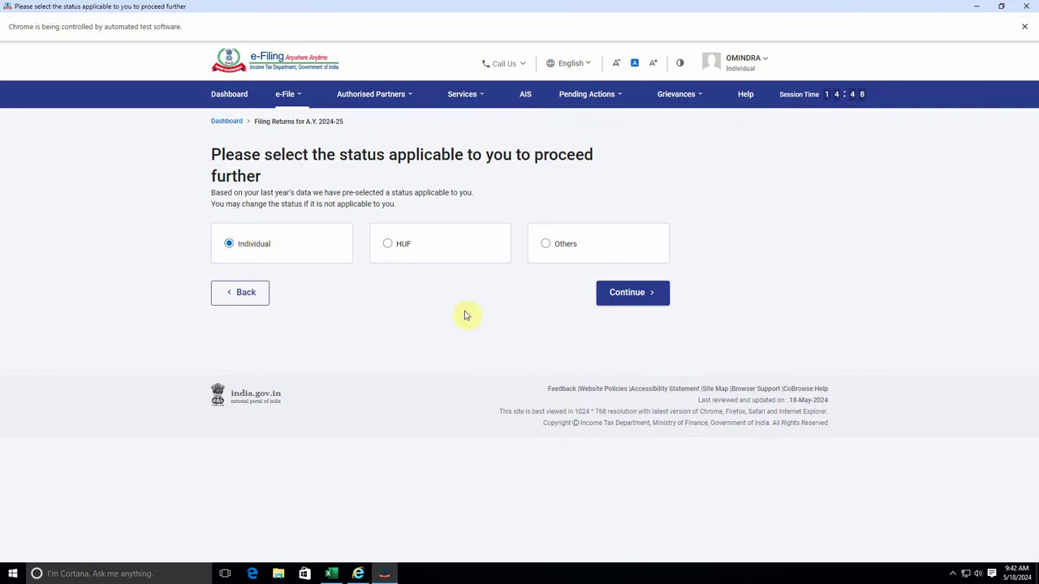
left_click(646, 302)
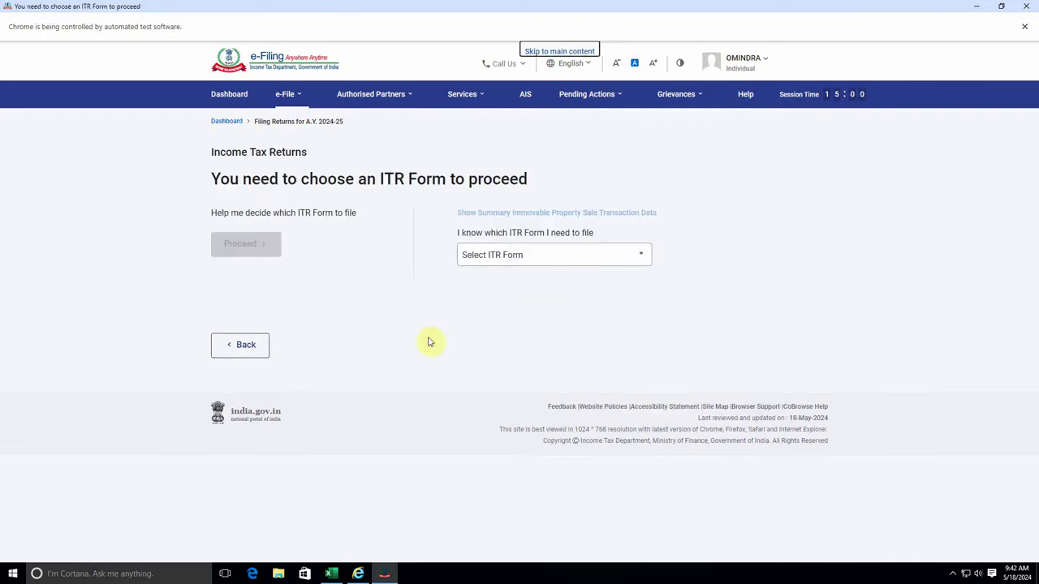
Choose ITR - 2 as the return form and proceed with it
left_click(515, 258)
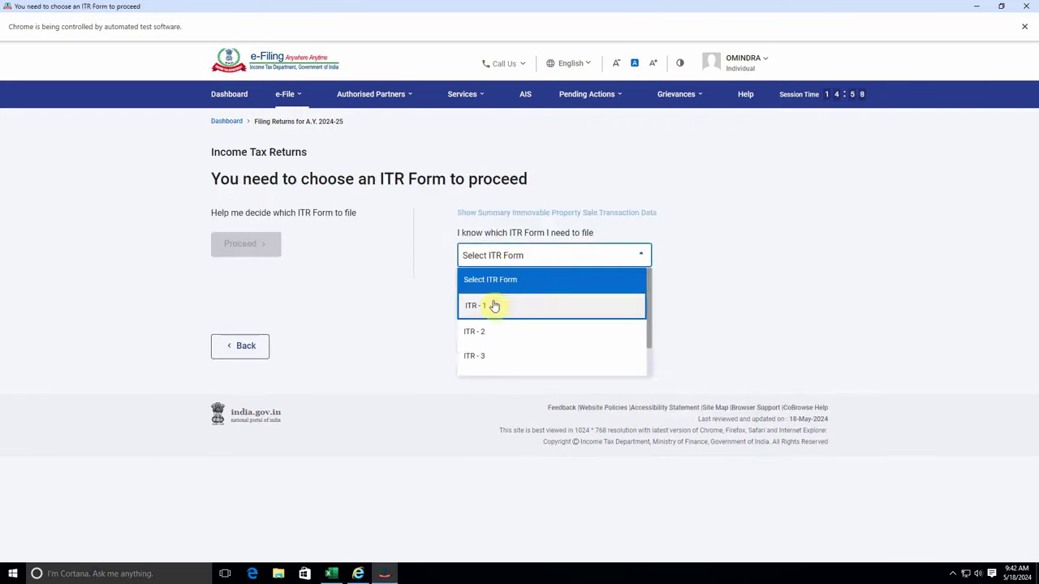
scroll(489, 337, "down", 1)
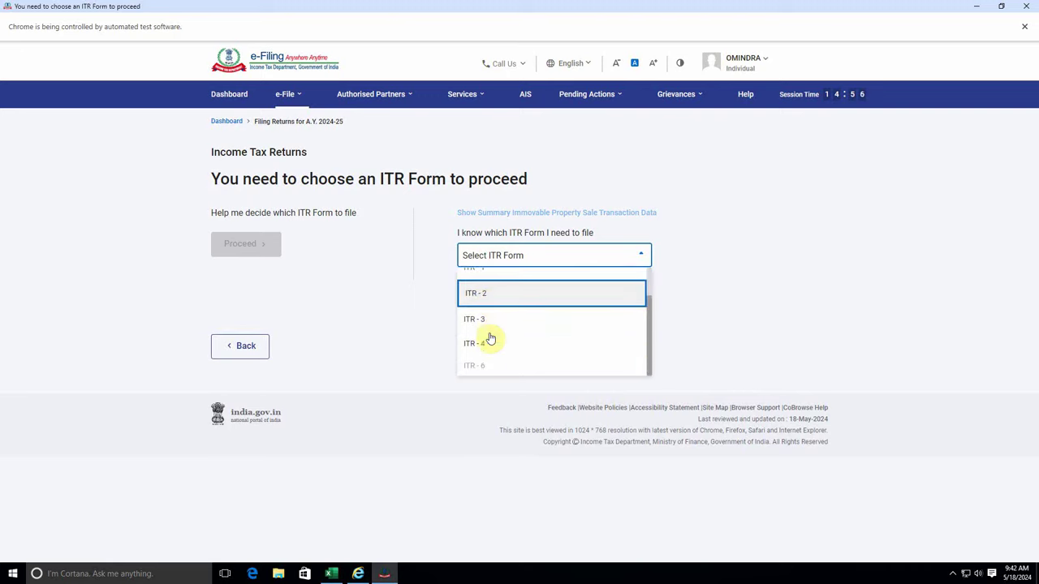
scroll(489, 336, "up", 1)
scroll(489, 338, "down", 1)
scroll(480, 340, "up", 1)
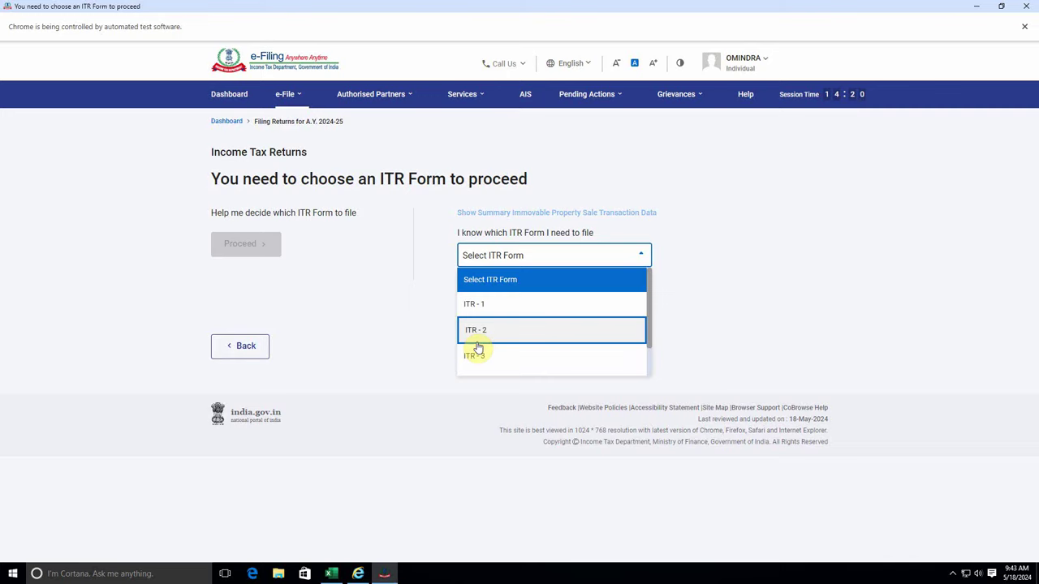
left_click(479, 338)
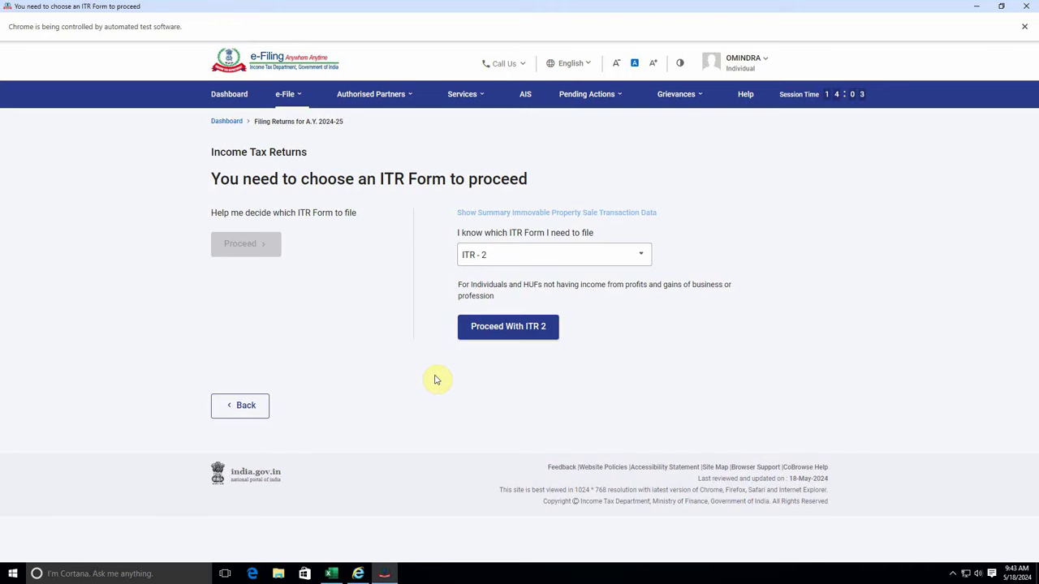
left_click(494, 331)
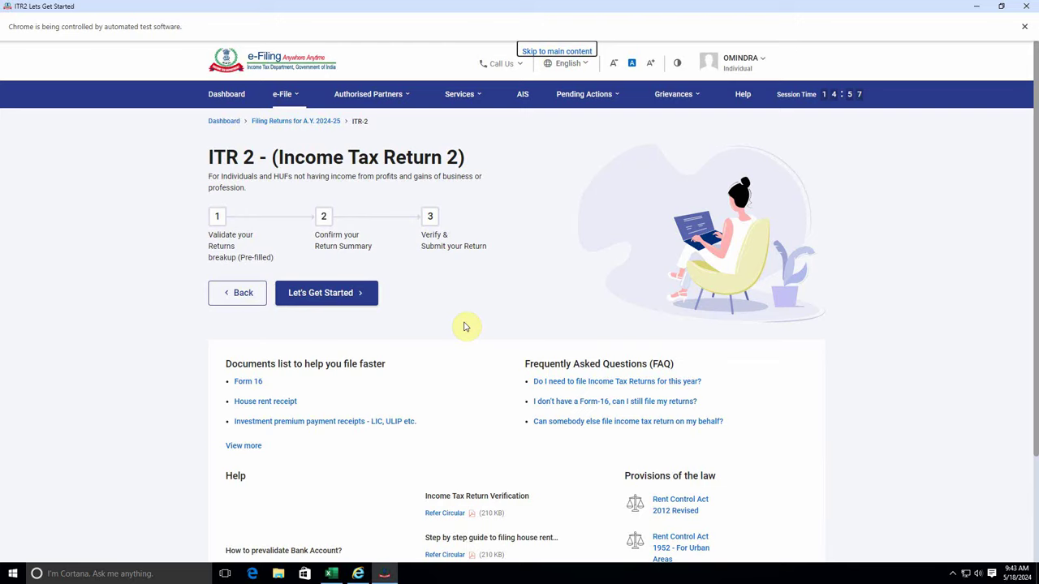
Begin the ITR-2 filing and give "Taxable income is more than basic exemption limit" as the filing reason
left_click(323, 294)
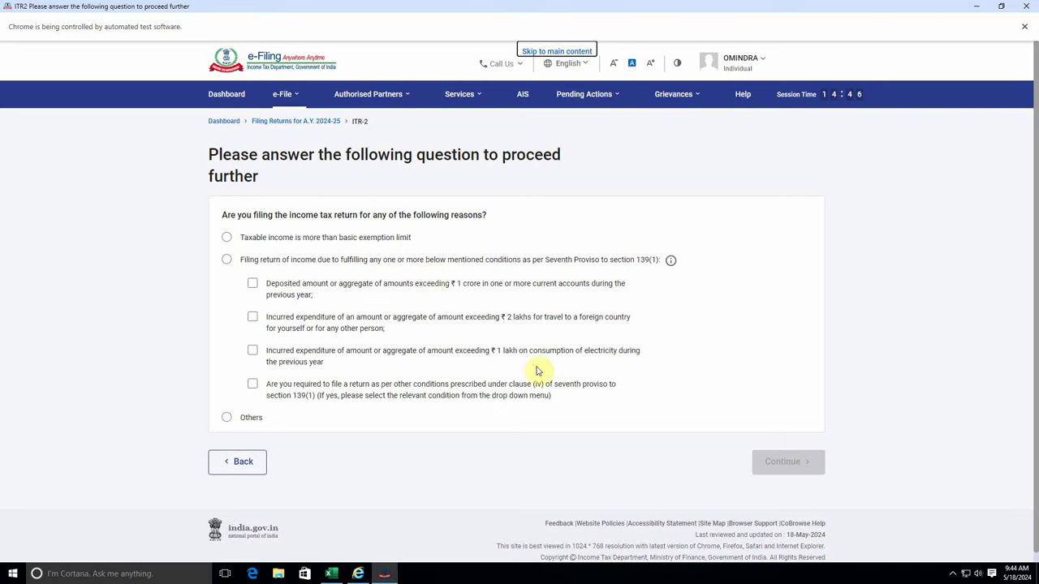
left_click(226, 237)
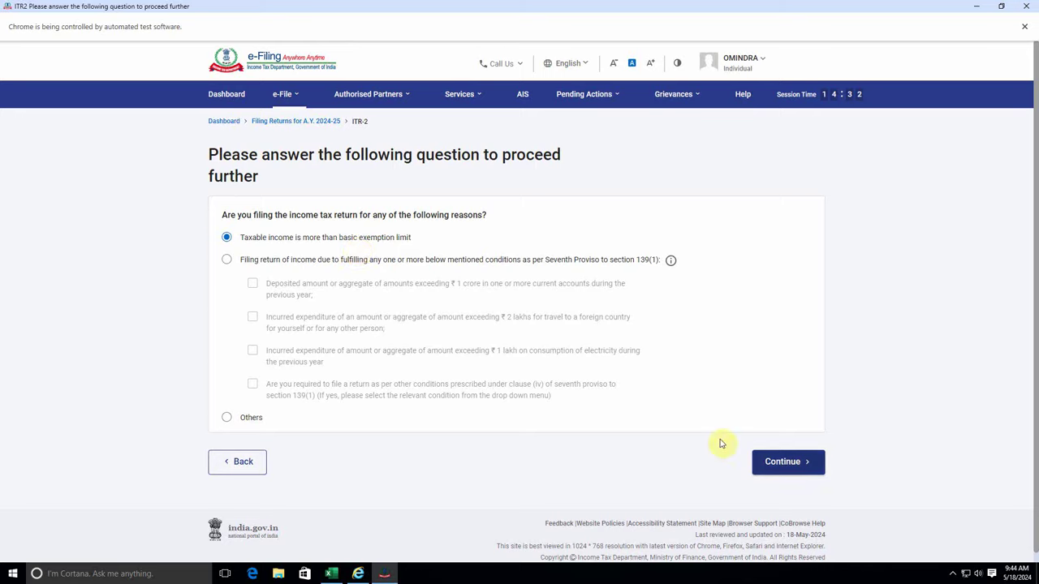
left_click(788, 461)
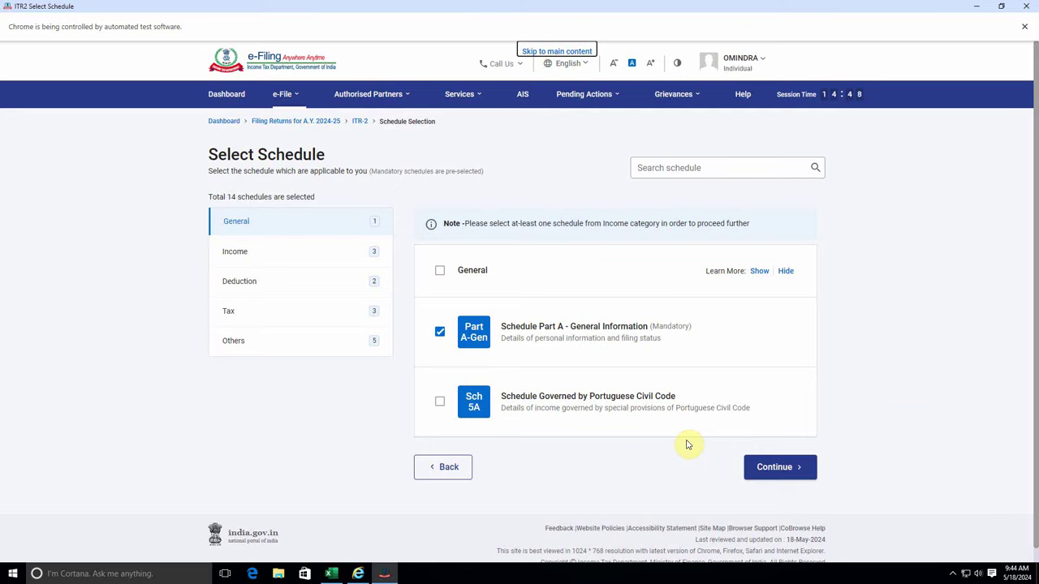
Accept the pre-selected schedules and go through the schedule questions, keeping No for opting out of the new tax regime
left_click(777, 467)
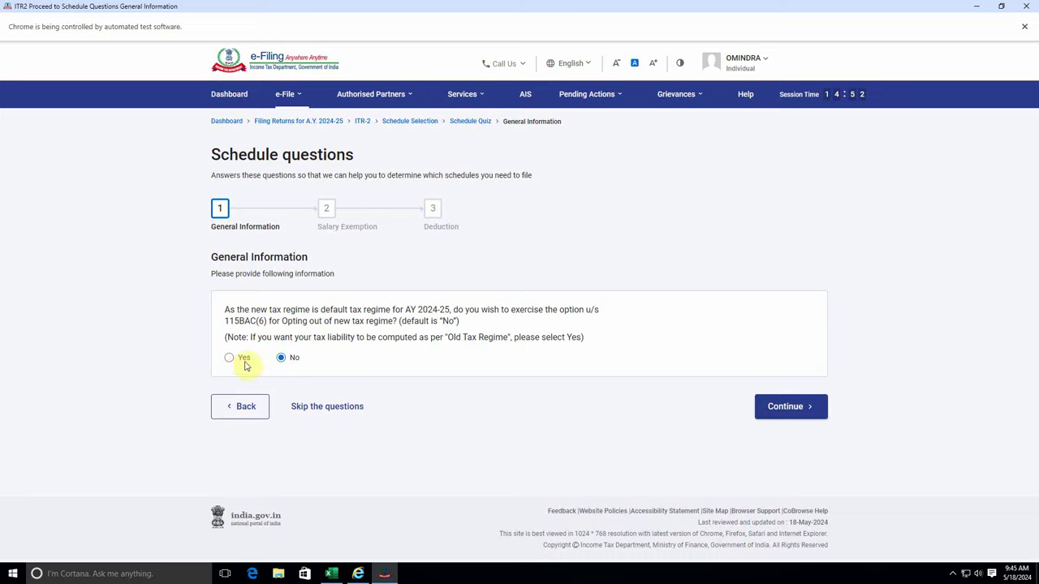
left_click(806, 412)
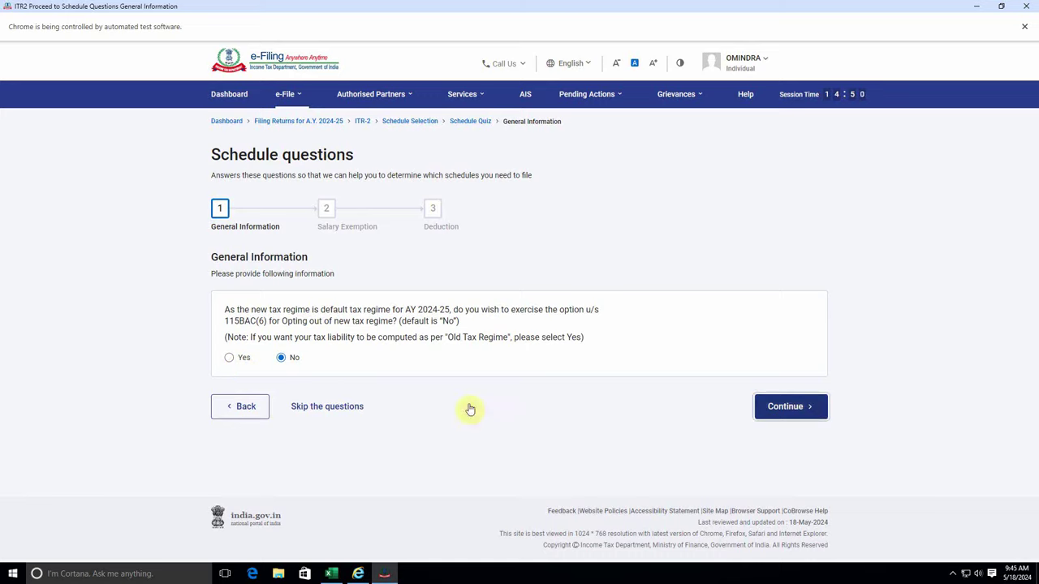
scroll(420, 378, "down", 3)
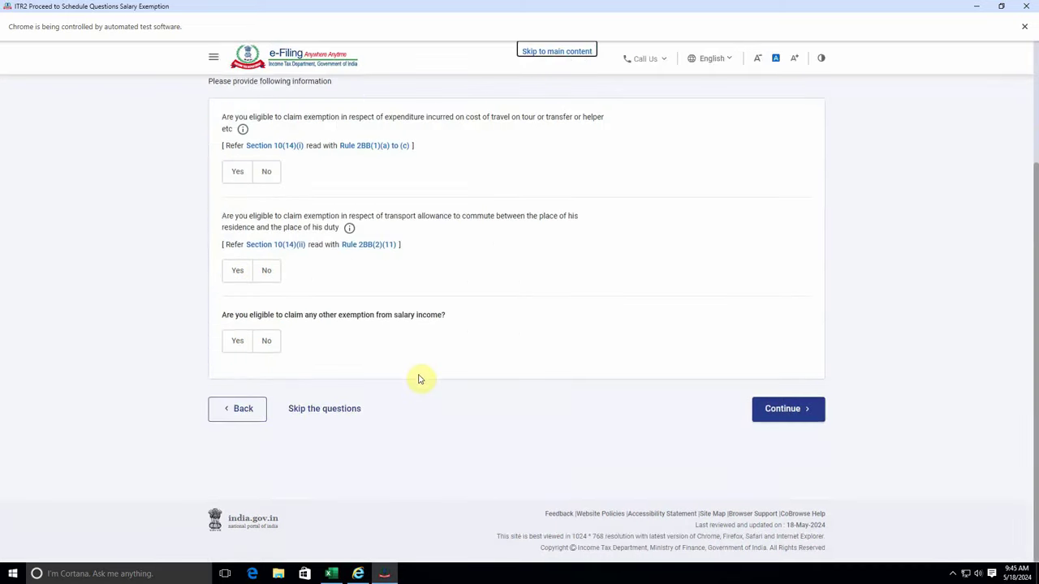
scroll(420, 378, "up", 3)
scroll(420, 378, "down", 3)
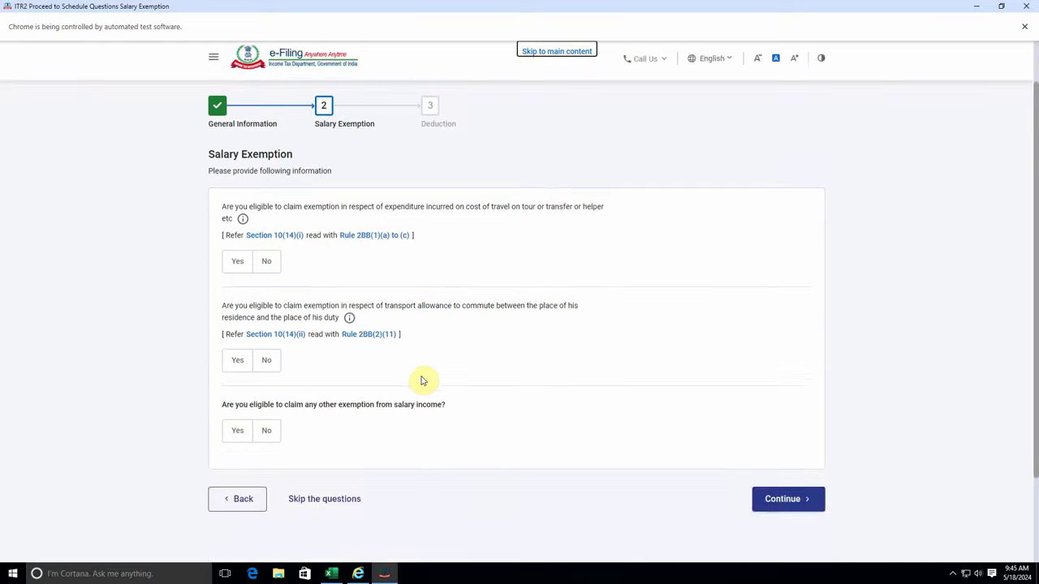
scroll(422, 380, "up", 3)
scroll(421, 380, "down", 3)
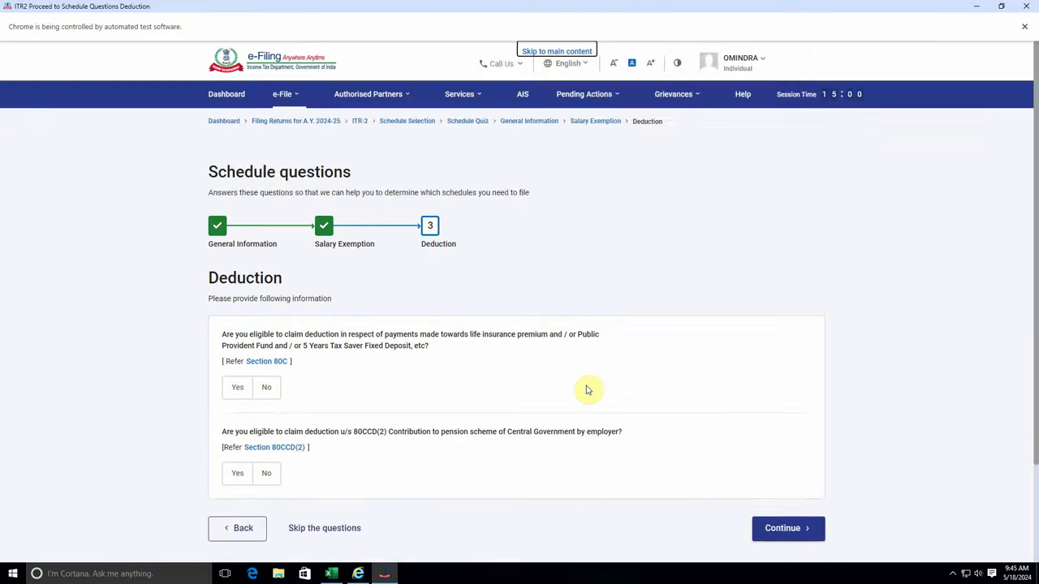
scroll(425, 441, "down", 2)
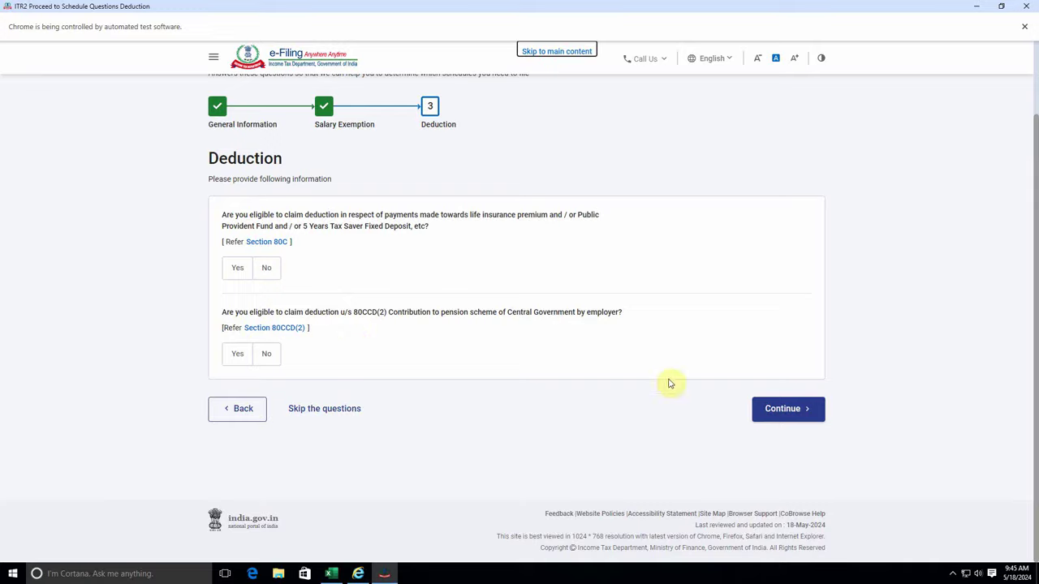
left_click(782, 408)
Go back from the schedules summary through the schedule selection to the filing reason question
scroll(519, 377, "down", 6)
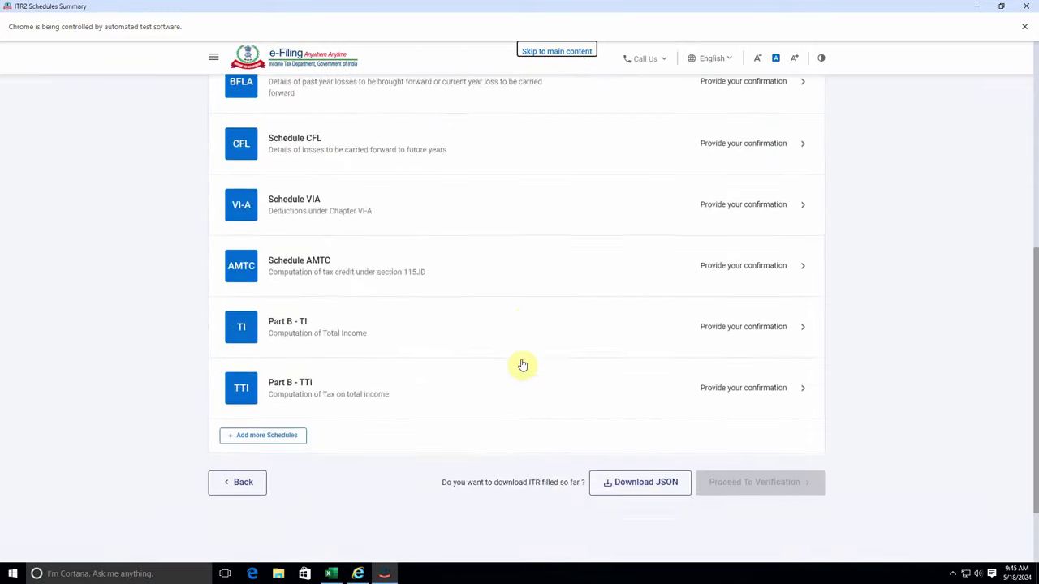
left_click(232, 406)
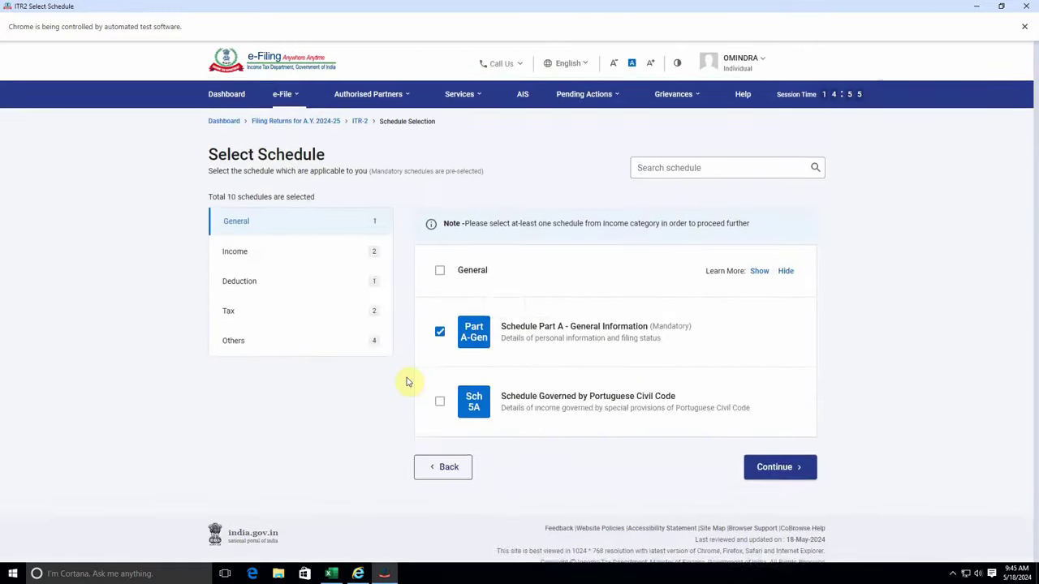
left_click(441, 466)
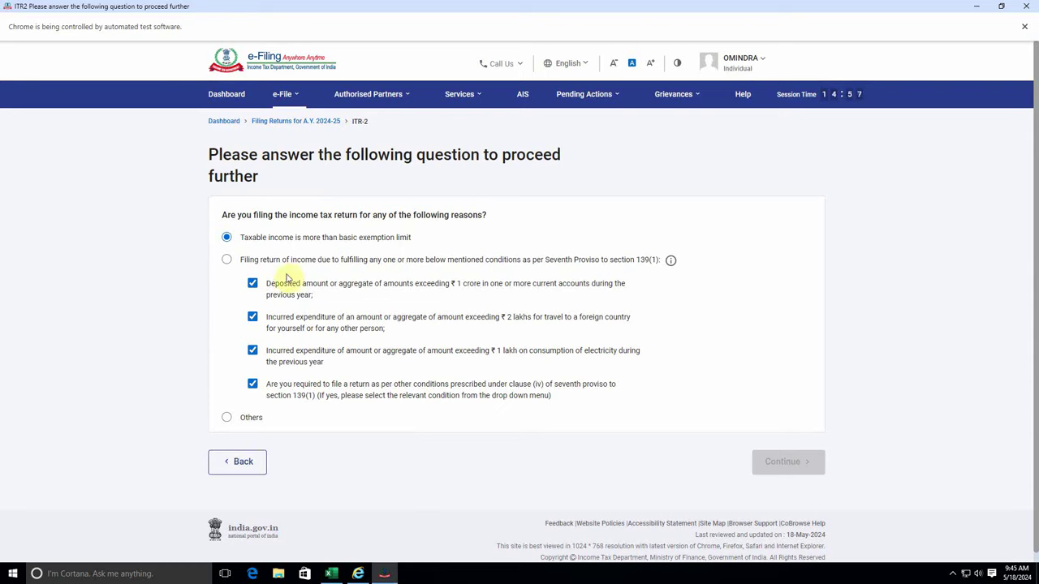
Clear all four seventh proviso conditions, reselect "Taxable income is more than basic exemption limit" as the filing reason, and continue
left_click(253, 283)
left_click(253, 316)
left_click(252, 350)
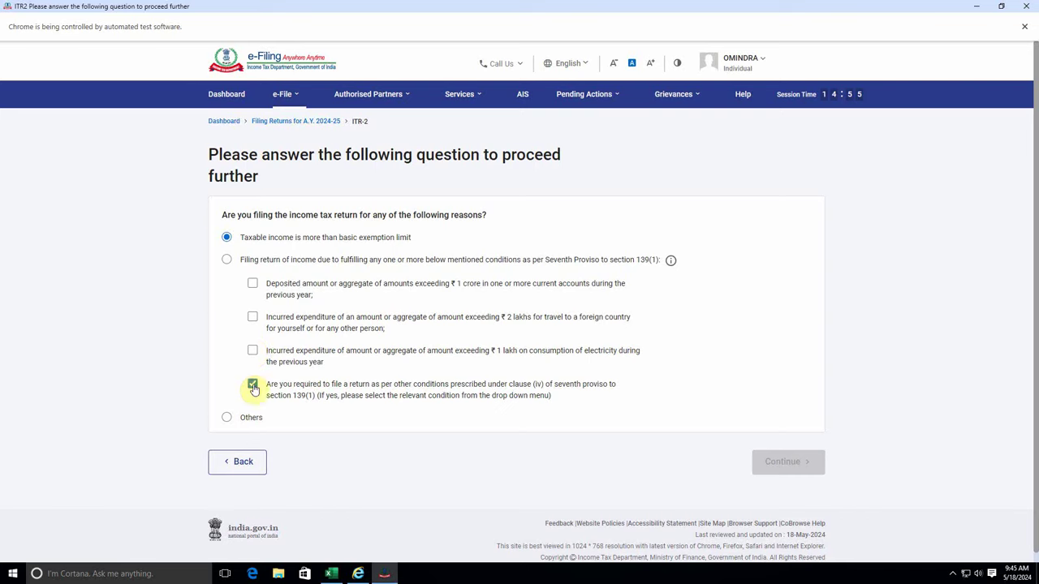
left_click(253, 384)
left_click(226, 260)
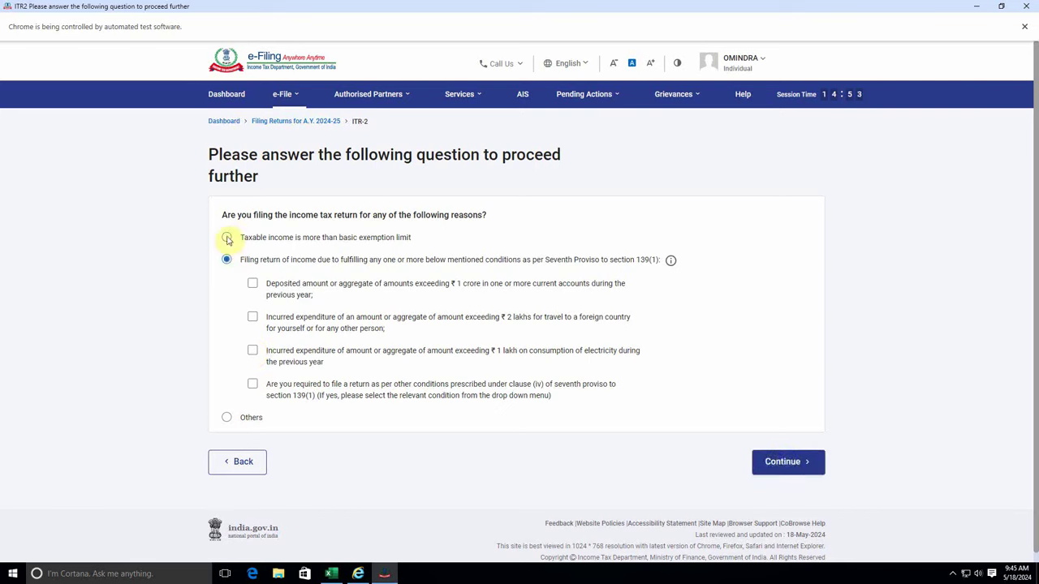
left_click(226, 237)
left_click(781, 462)
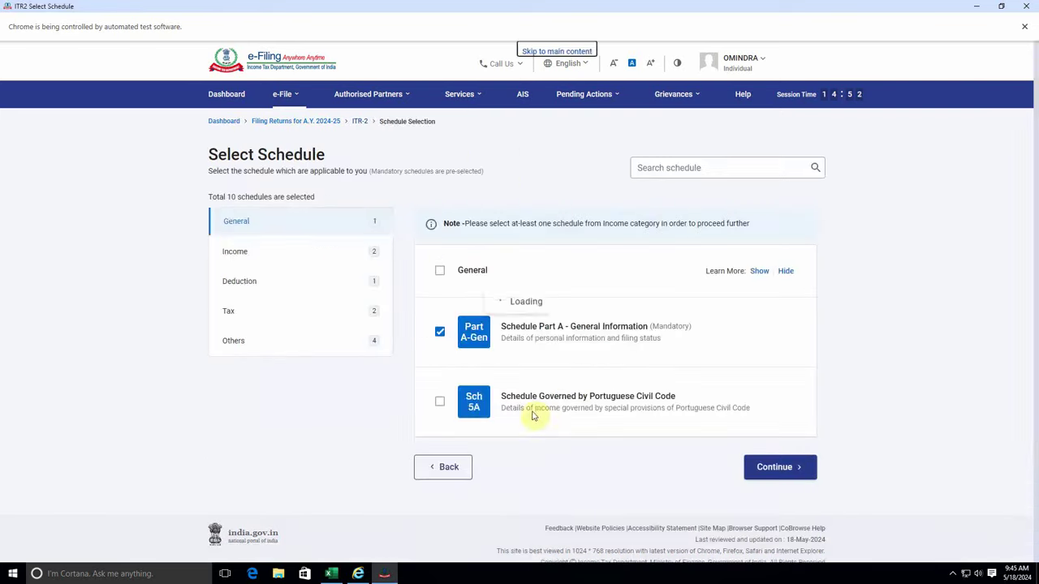
Add Schedule Capital Gains and Schedule VDA to the income schedules, keeping Schedule Other Sources selected
left_click(280, 256)
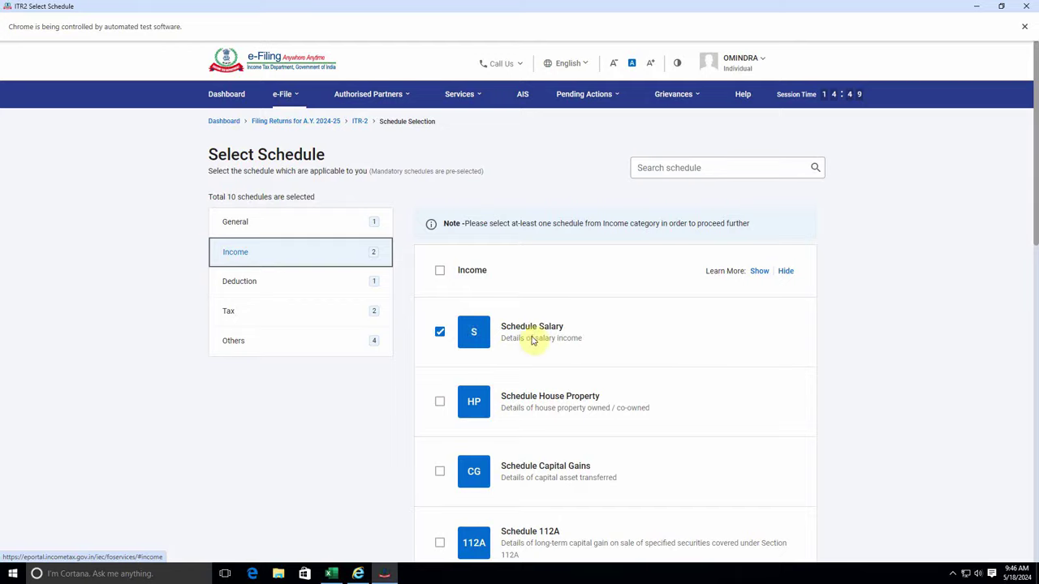
scroll(544, 341, "down", 2)
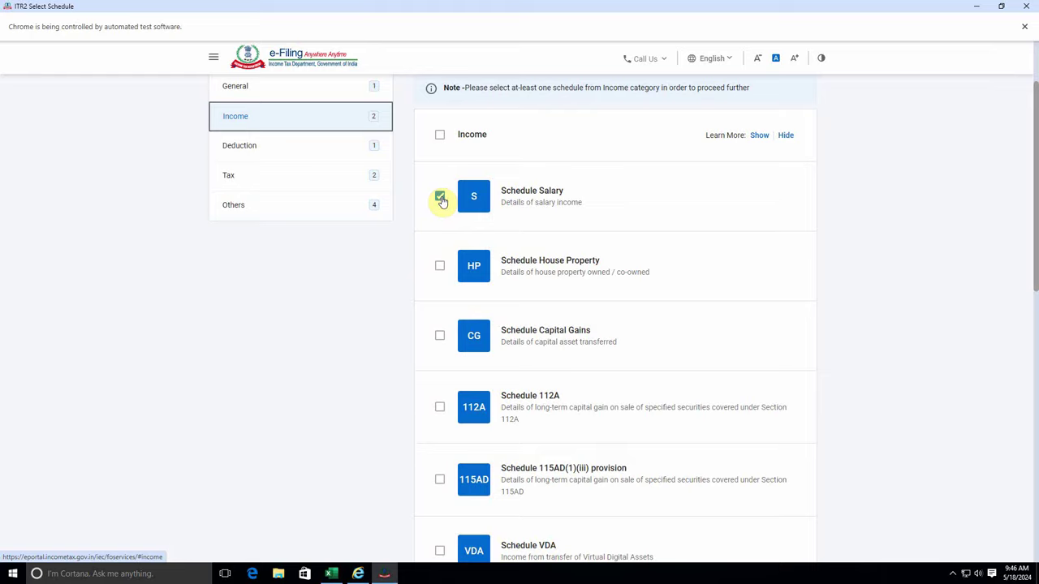
scroll(499, 284, "down", 2)
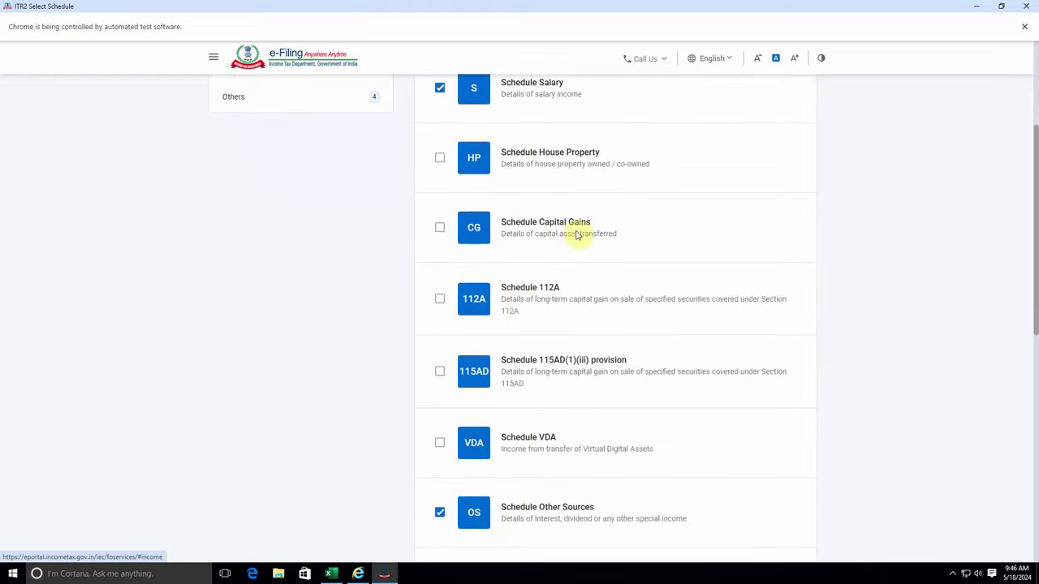
left_click(440, 228)
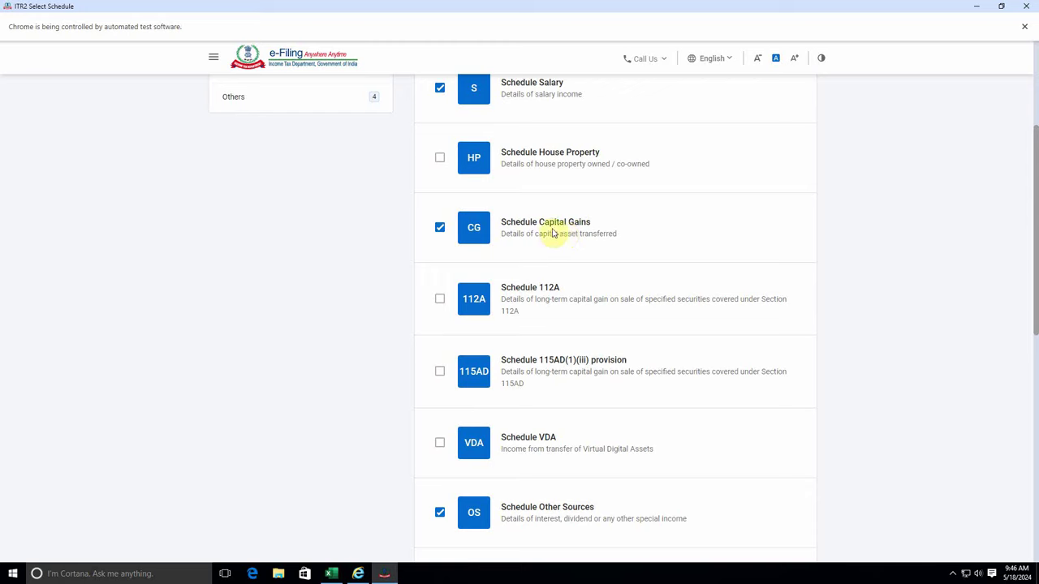
left_click(440, 442)
scroll(550, 398, "down", 3)
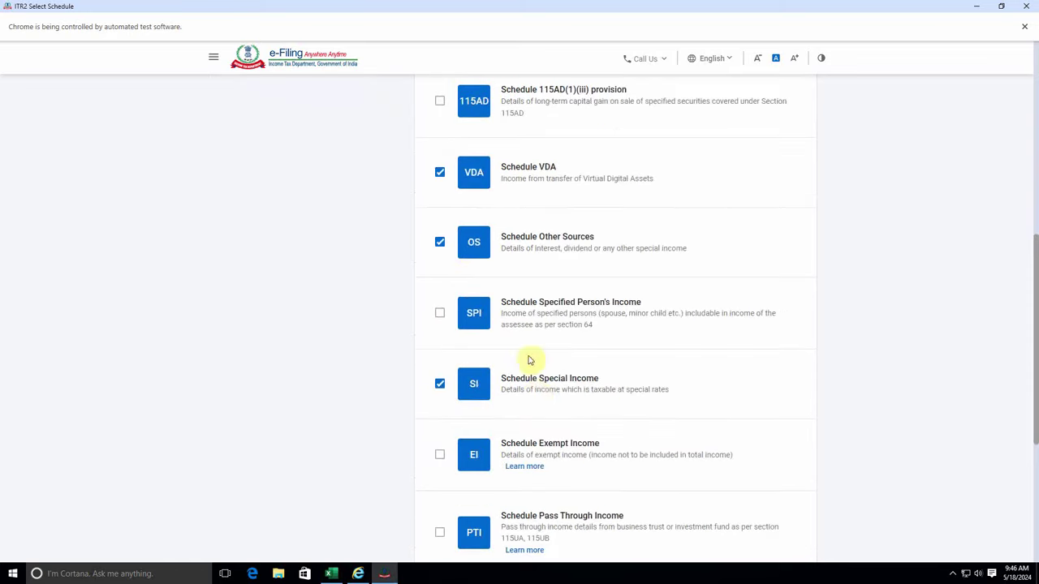
left_click(439, 242)
left_click(440, 242)
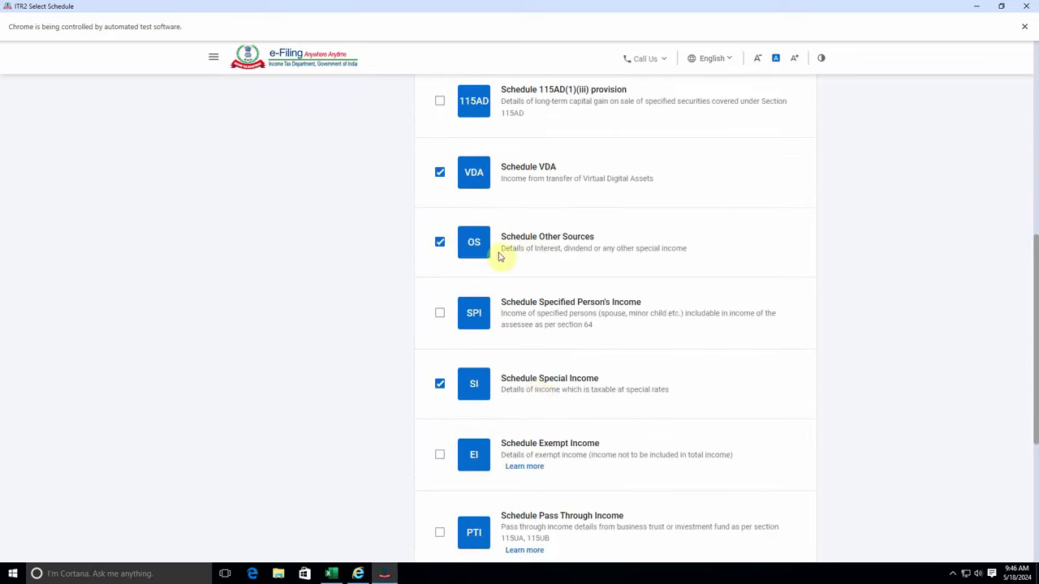
Confirm the schedule selection and proceed to the general information schedule questions
scroll(520, 341, "down", 1)
scroll(568, 284, "down", 2)
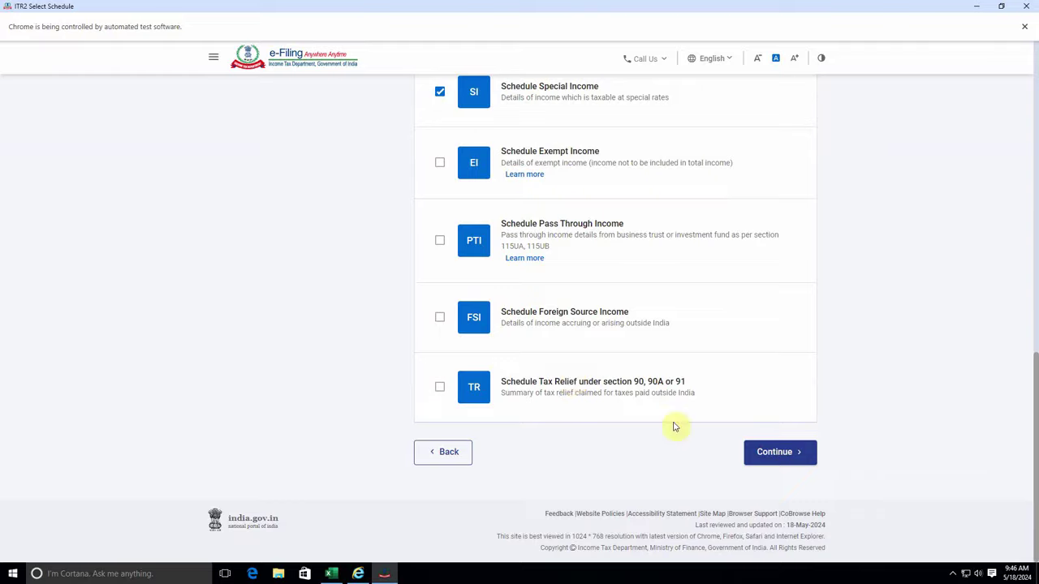
left_click(754, 452)
left_click(631, 362)
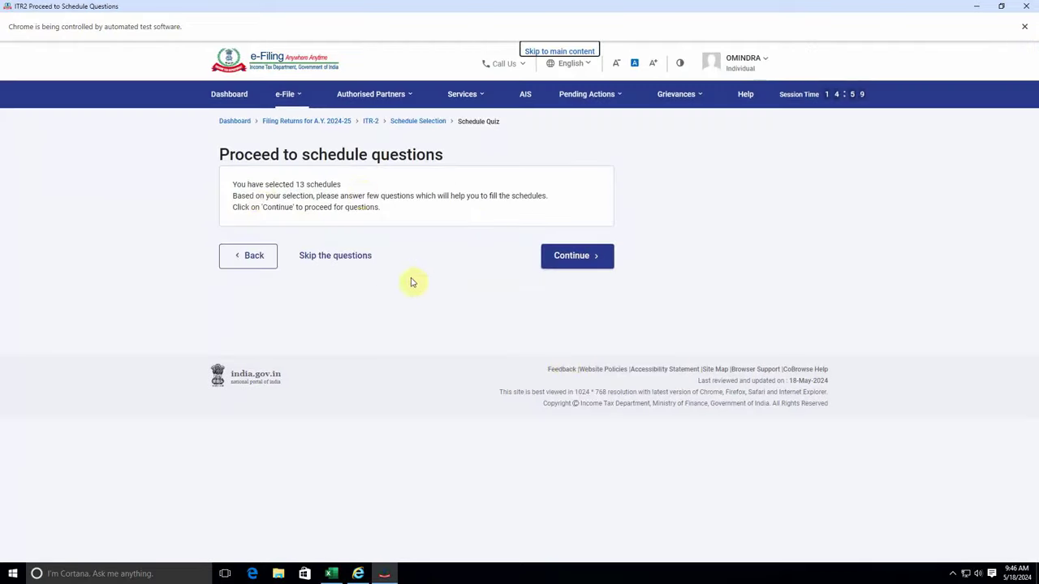
left_click(574, 257)
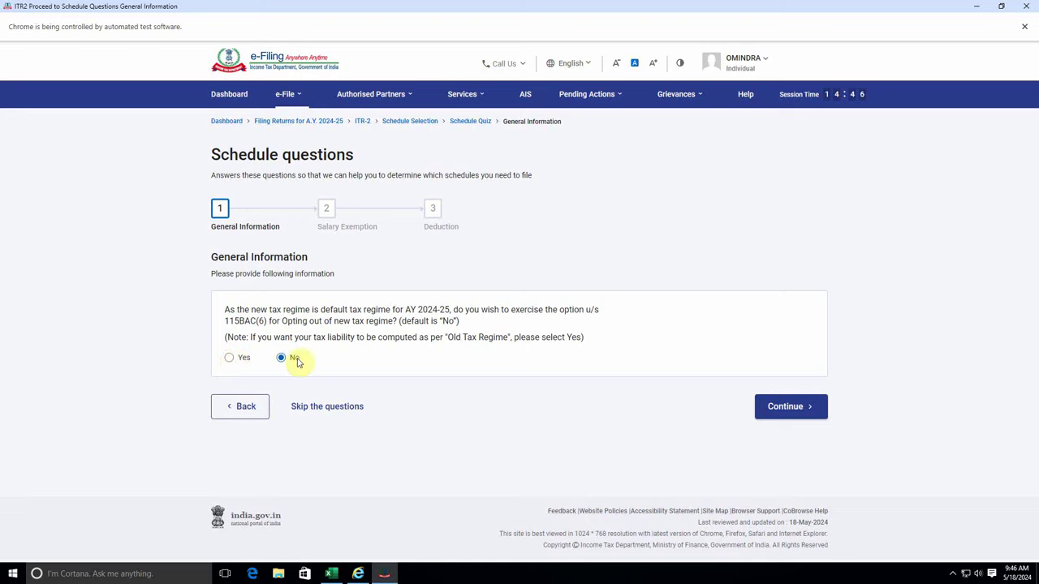
Continue with "No" for opting out of the new tax regime, and pass the salary exemption and deduction questions unanswered to the schedules summary
left_click(800, 410)
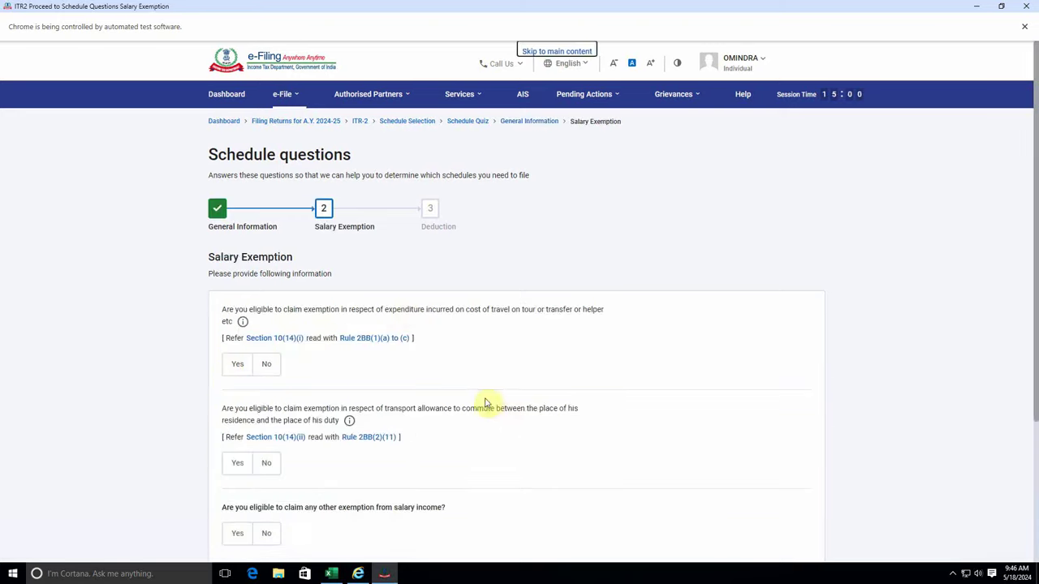
scroll(483, 437, "down", 3)
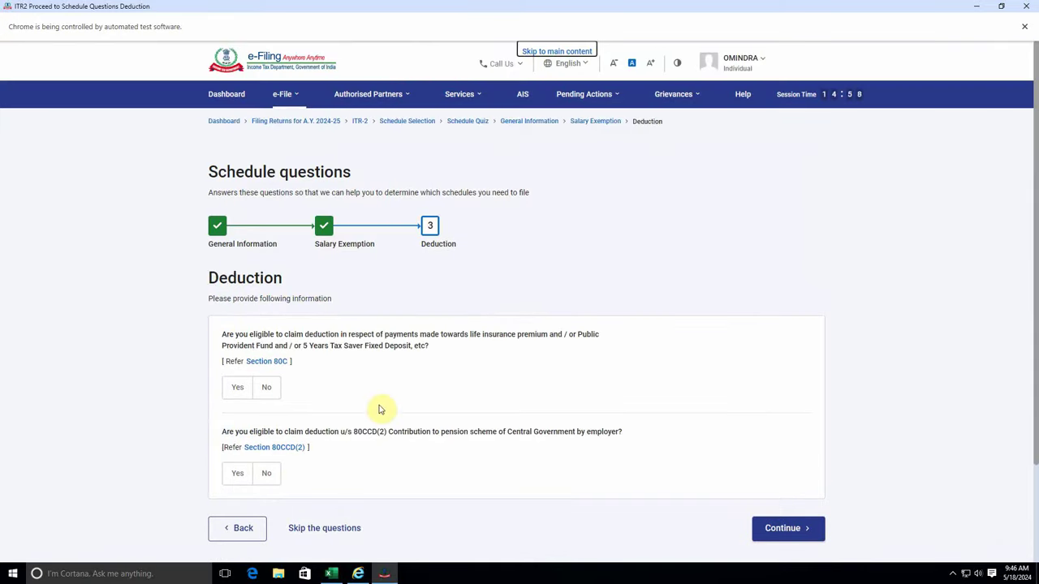
scroll(348, 460, "down", 2)
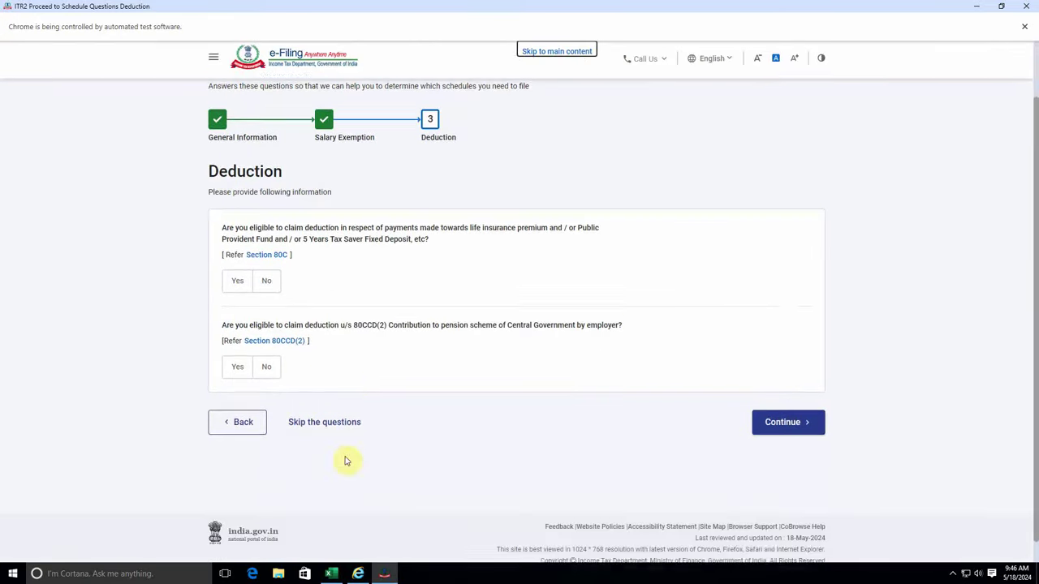
scroll(357, 371, "up", 2)
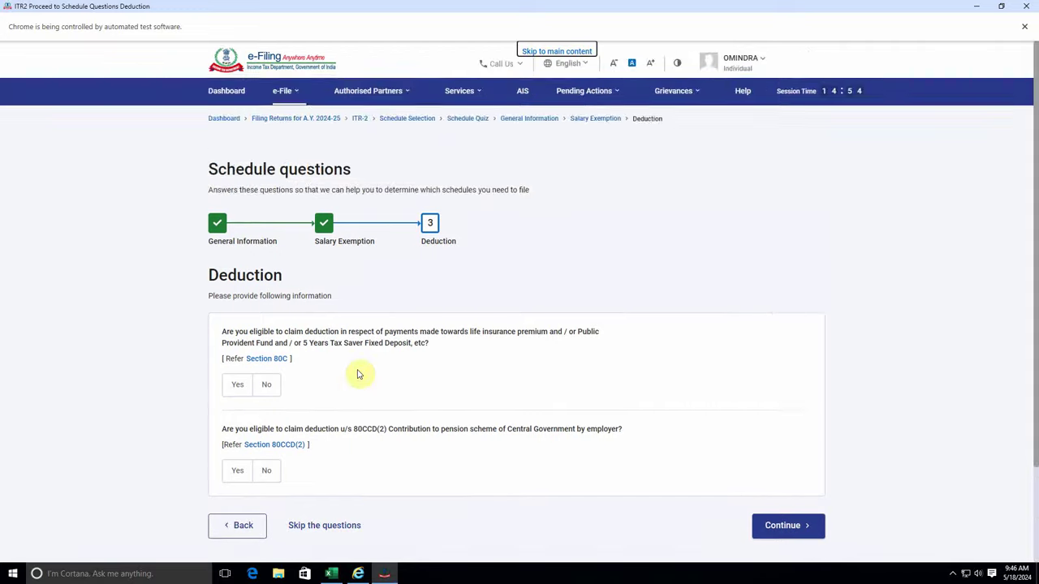
scroll(370, 413, "down", 2)
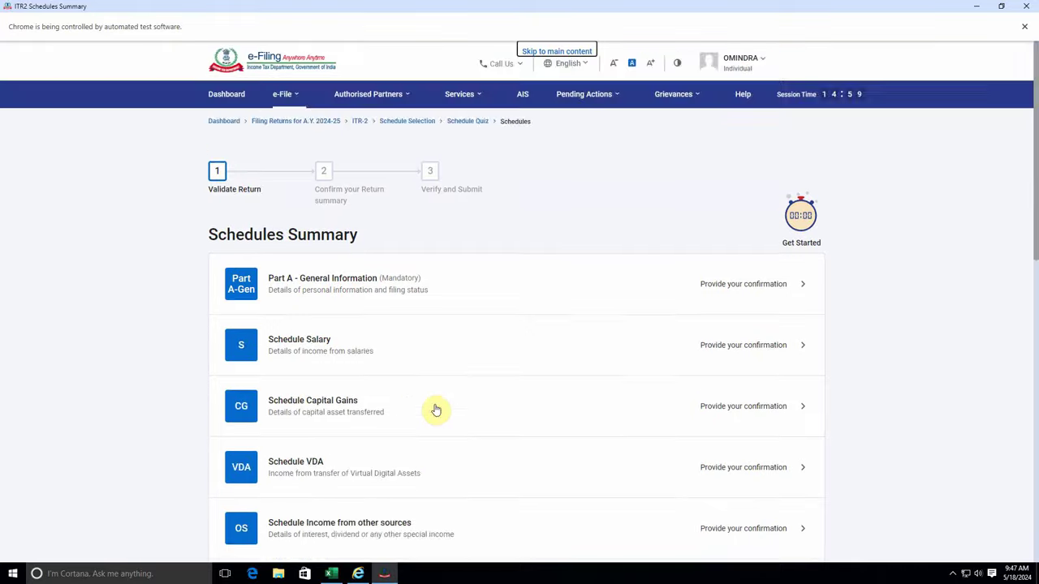
Open Part A - General Information from the schedules summary and expand its Filing Status section
scroll(436, 410, "down", 2)
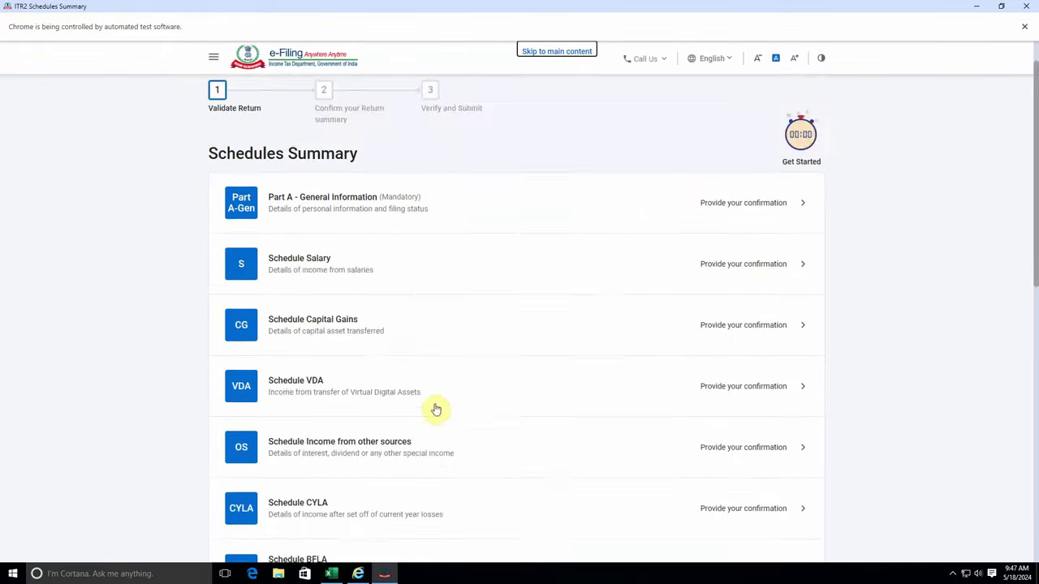
scroll(436, 409, "up", 2)
scroll(436, 410, "down", 5)
scroll(436, 409, "up", 2)
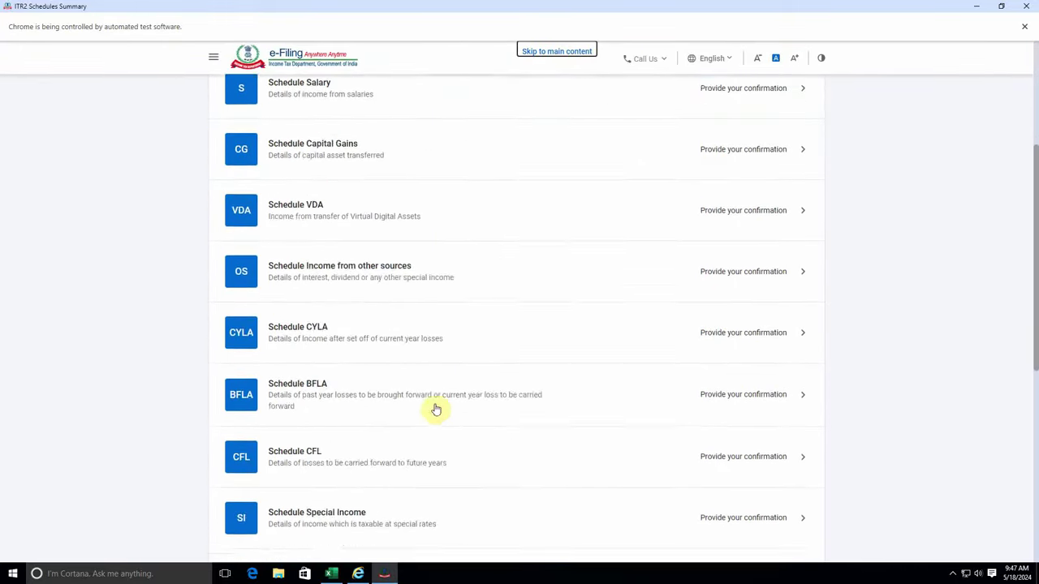
scroll(436, 409, "up", 4)
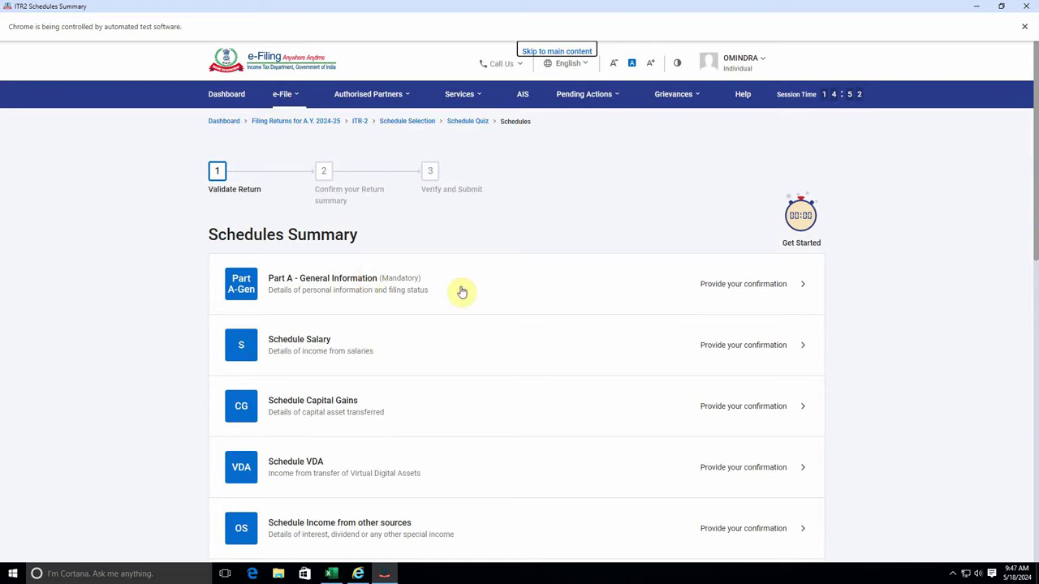
left_click(456, 289)
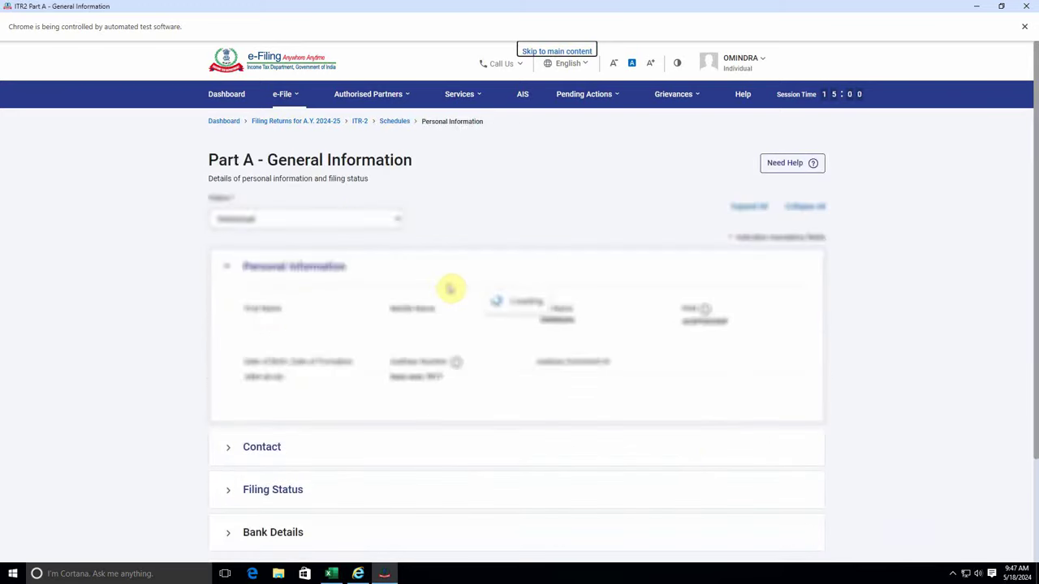
scroll(358, 355, "down", 2)
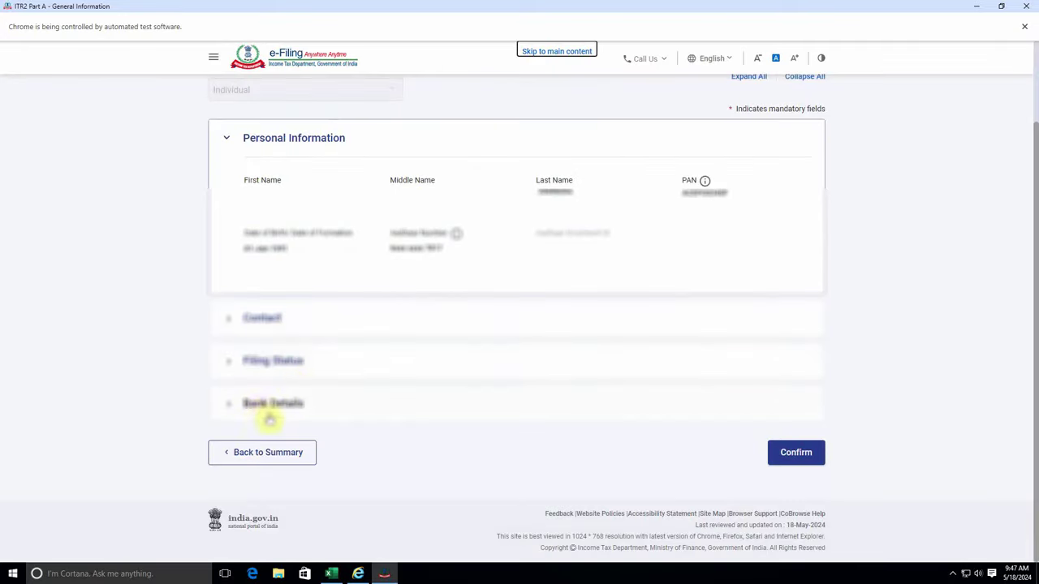
left_click(301, 363)
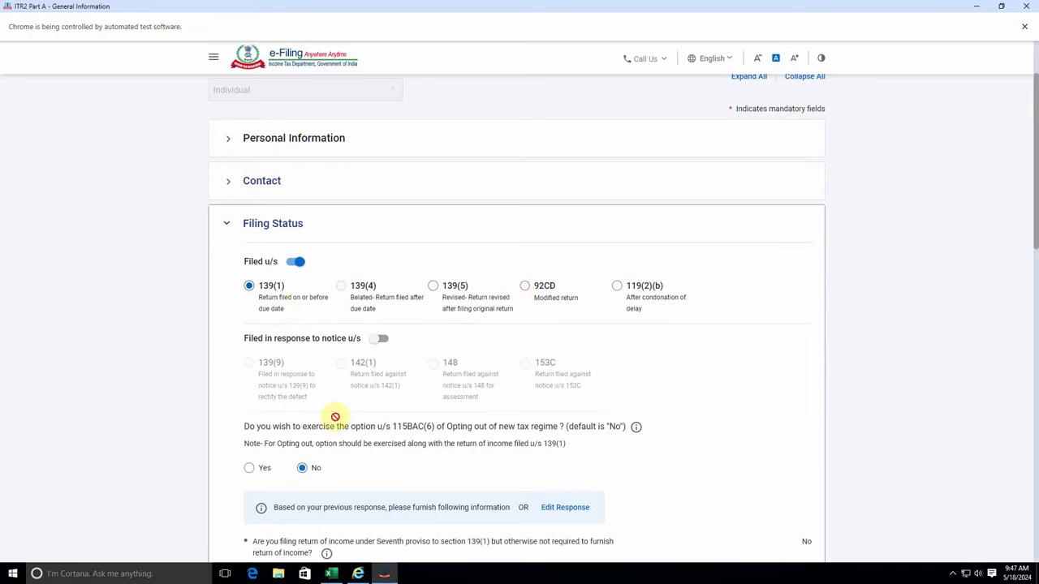
Set the residential status to Resident with the condition of being in India for 182 days or more during the previous year
scroll(336, 397, "down", 2)
scroll(341, 341, "down", 1)
scroll(328, 360, "down", 3)
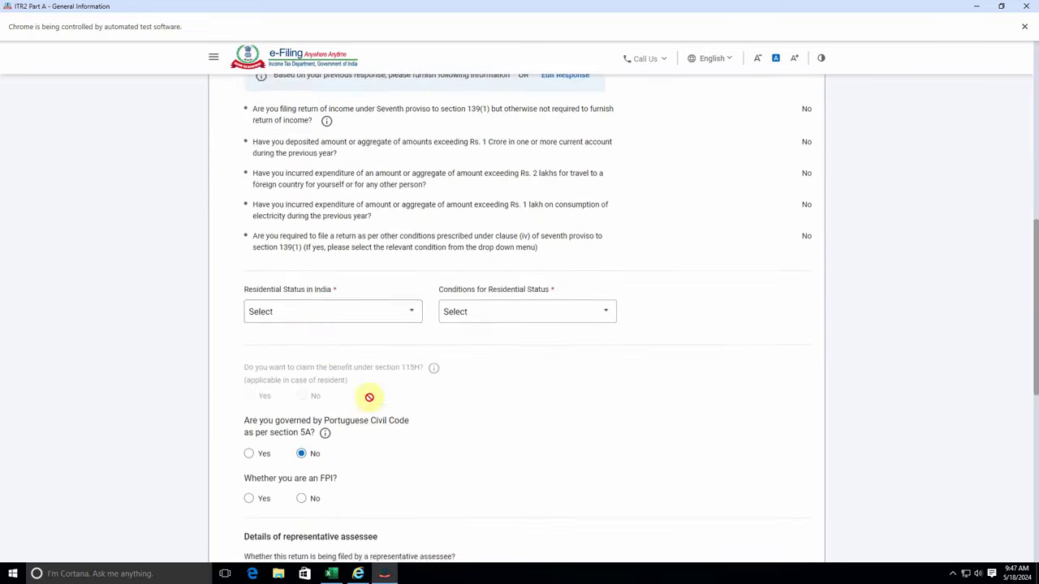
left_click(321, 266)
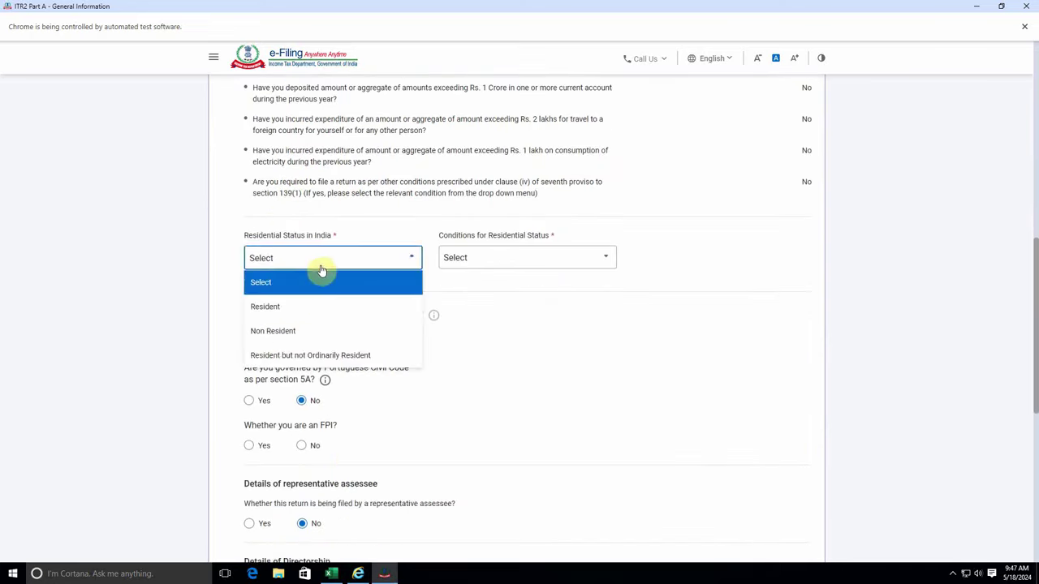
left_click(297, 306)
left_click(508, 258)
left_click(500, 314)
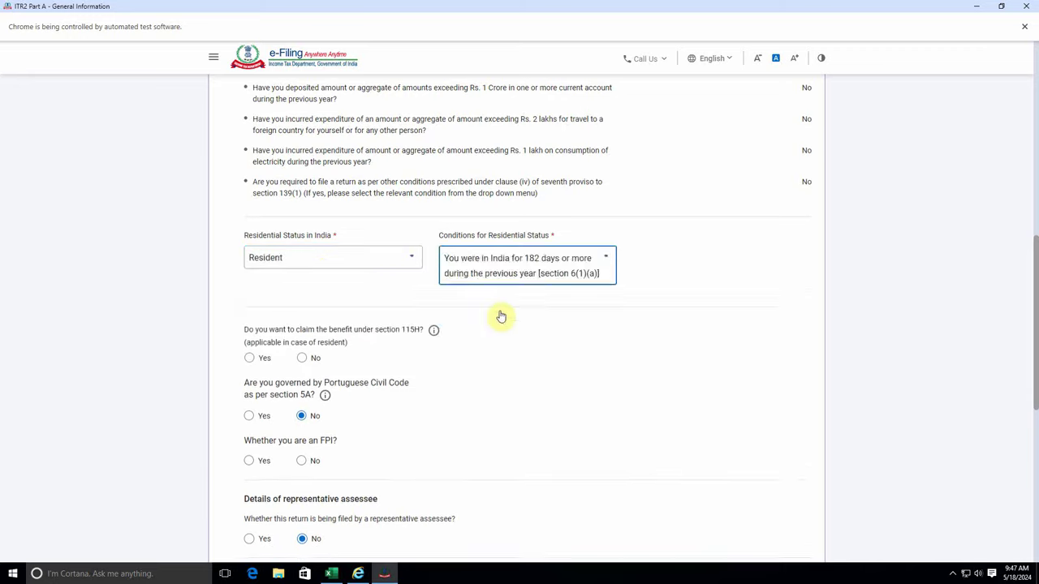
Answer No to claiming the section 115H benefit and No to being an FPI
scroll(491, 405, "down", 3)
scroll(490, 415, "up", 1)
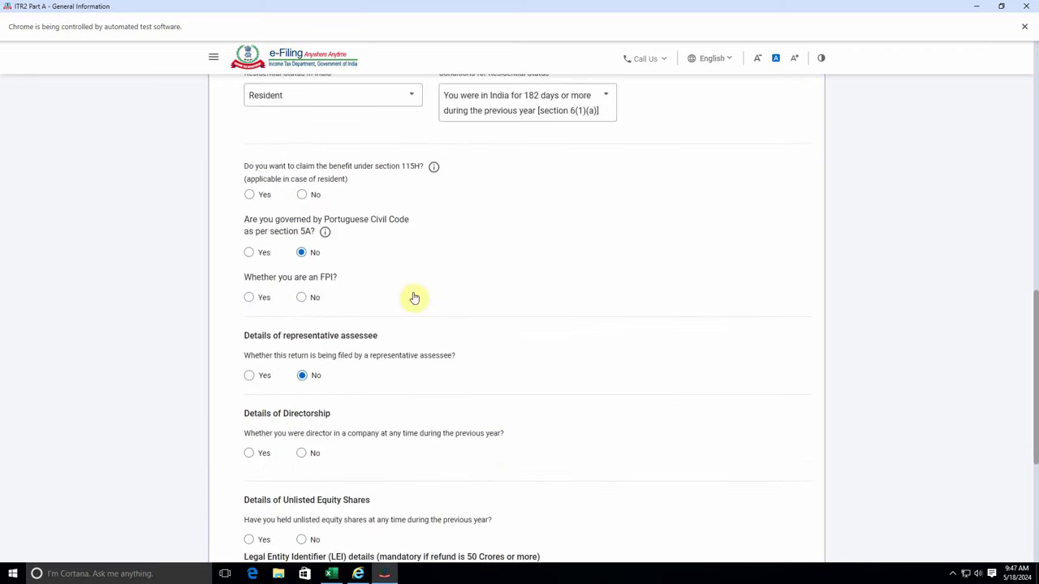
left_click(302, 196)
left_click(302, 299)
Answer No to company directorship and to holding unlisted equity shares, save the filing status, and confirm Part A - General Information
scroll(321, 359, "down", 2)
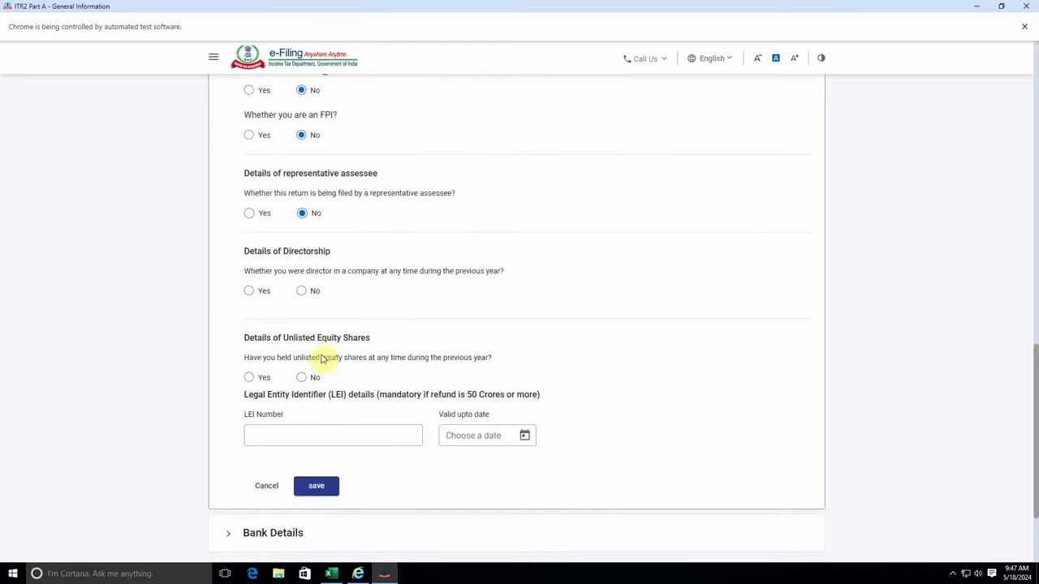
left_click(302, 291)
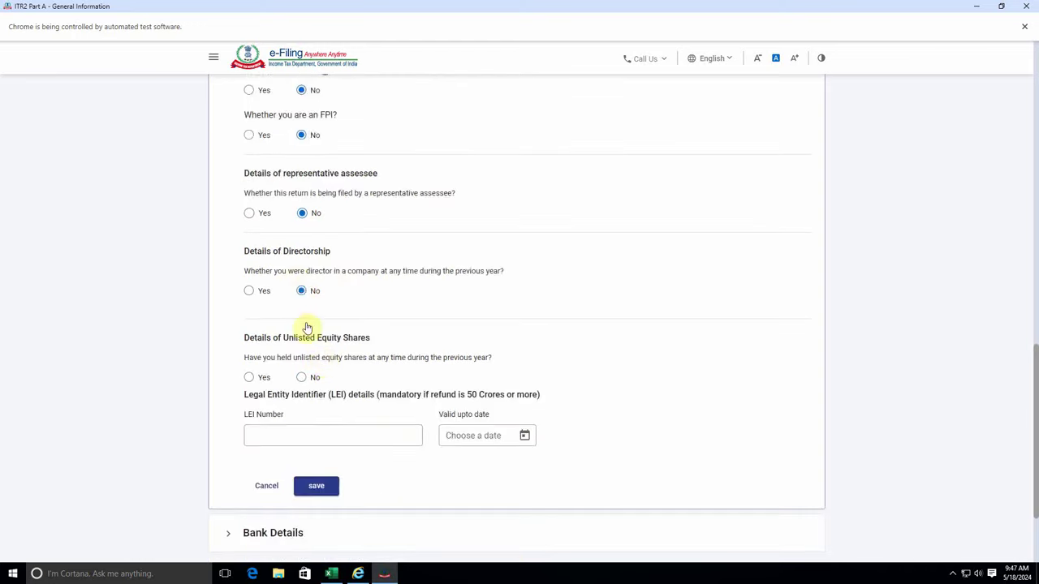
left_click(302, 377)
scroll(348, 400, "down", 2)
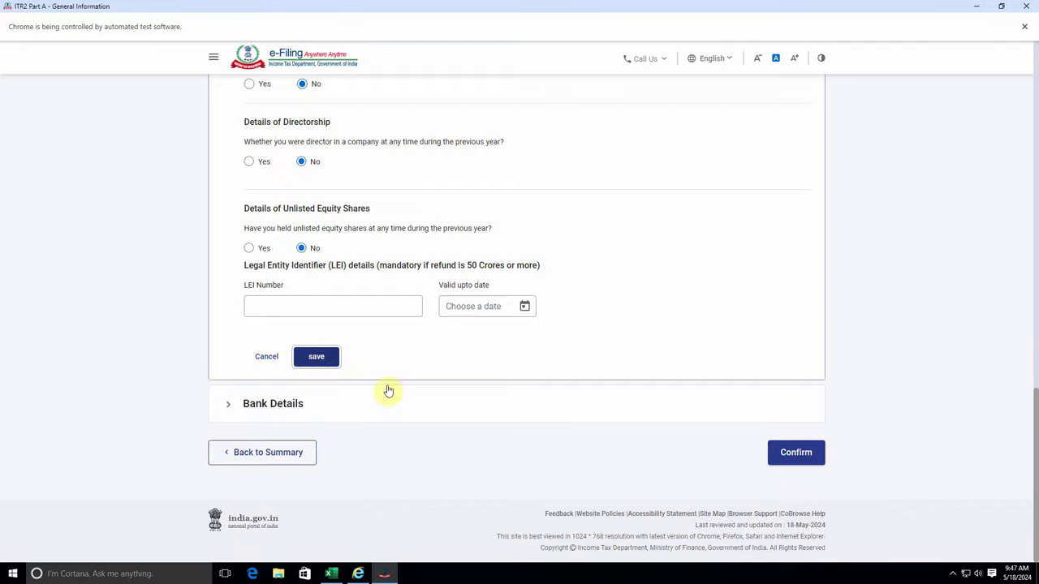
left_click(798, 446)
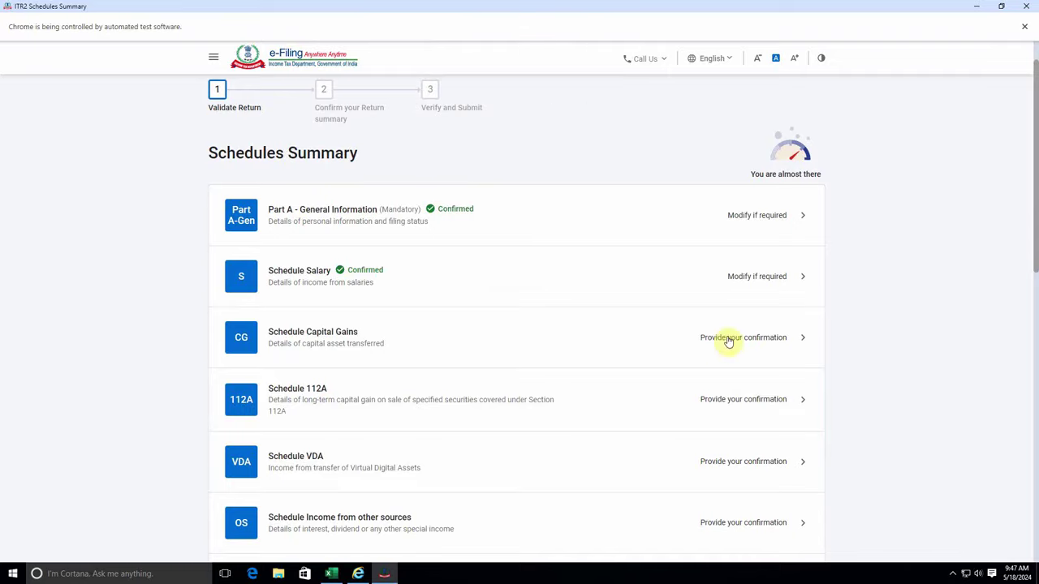
Open Schedule Capital Gains, select the section 112A equity share or equity oriented fund asset type with STT paid, and continue
left_click(725, 337)
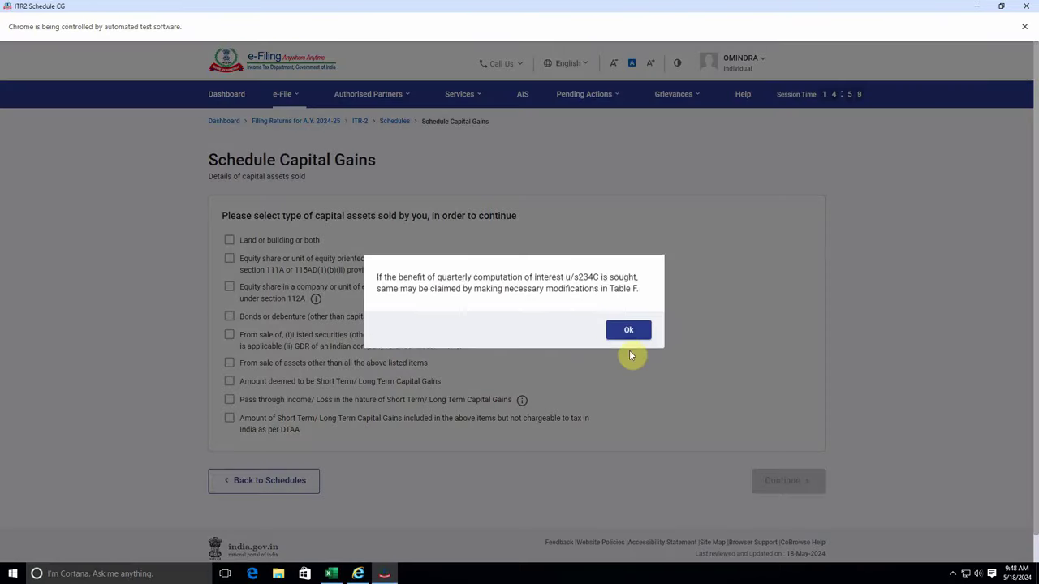
left_click(633, 329)
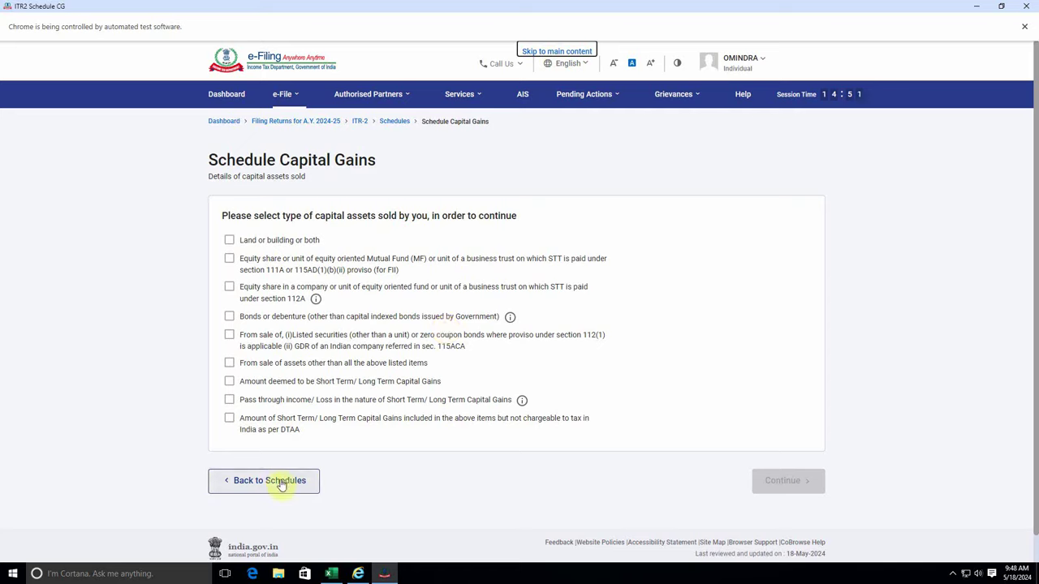
left_click(231, 289)
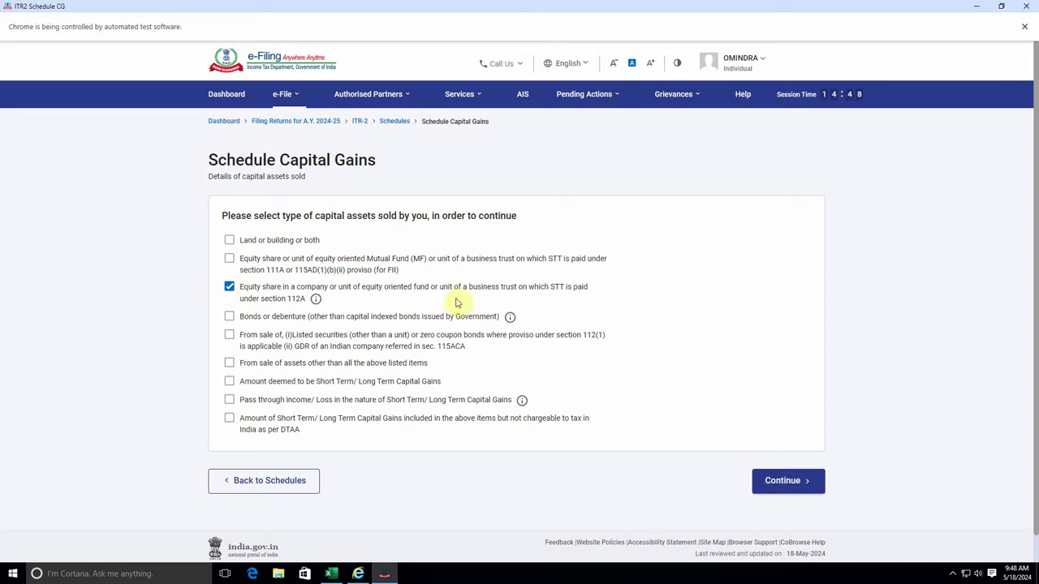
left_click(777, 480)
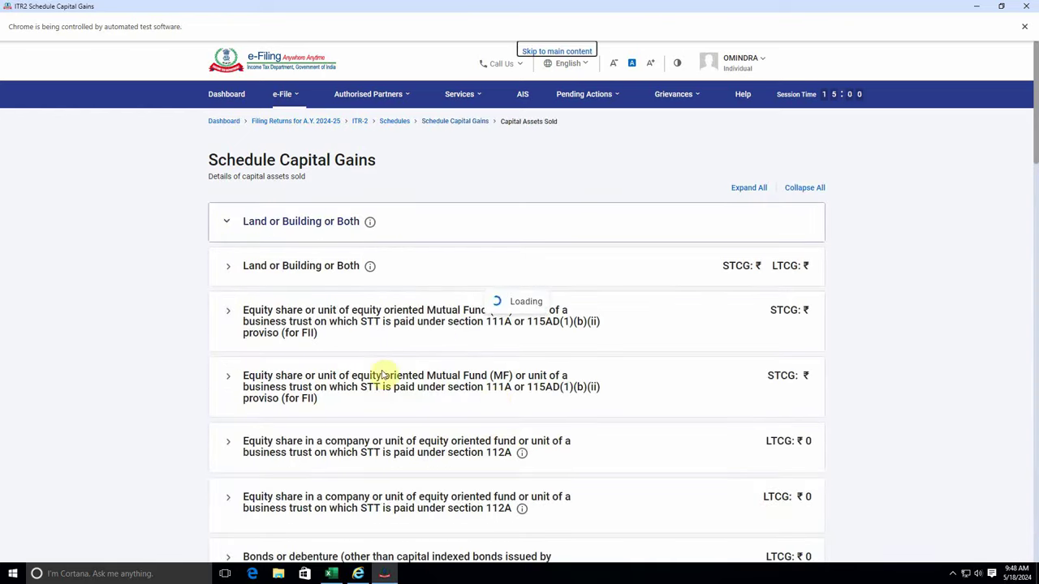
Review the capital gains sections and confirm Schedule Capital Gains without entering any amounts
scroll(383, 375, "down", 8)
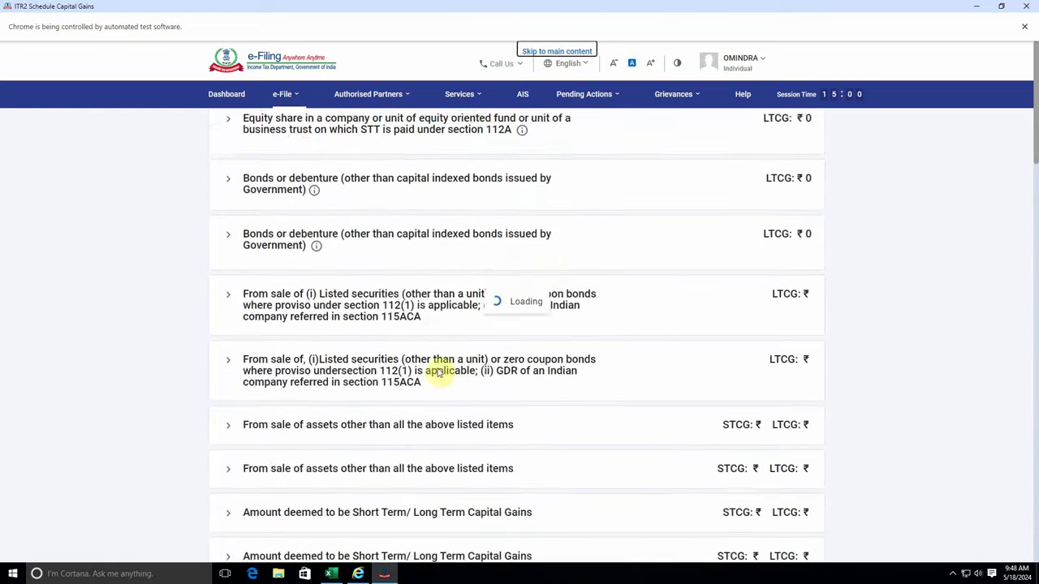
scroll(436, 373, "down", 6)
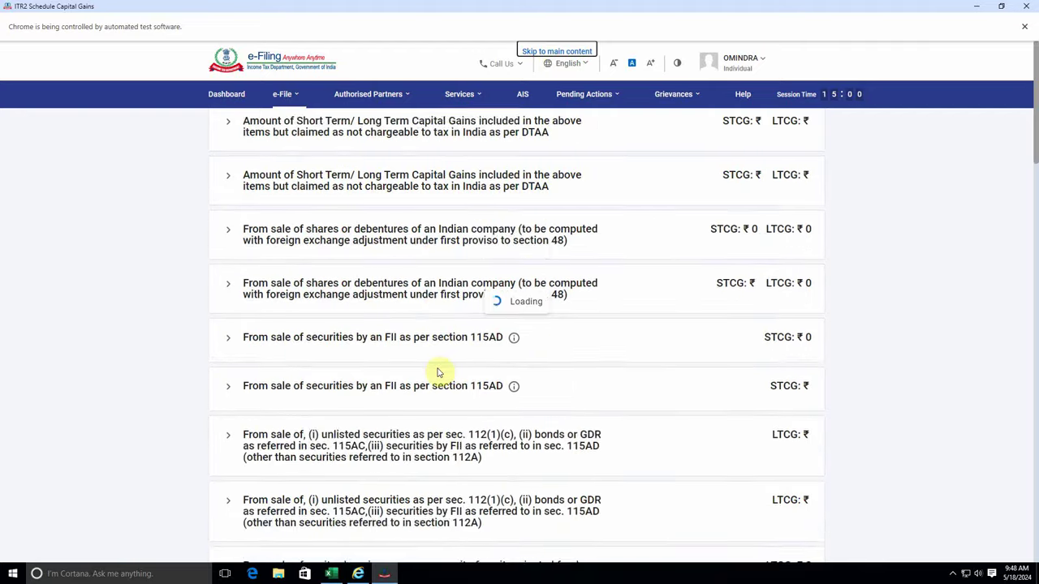
scroll(436, 373, "down", 5)
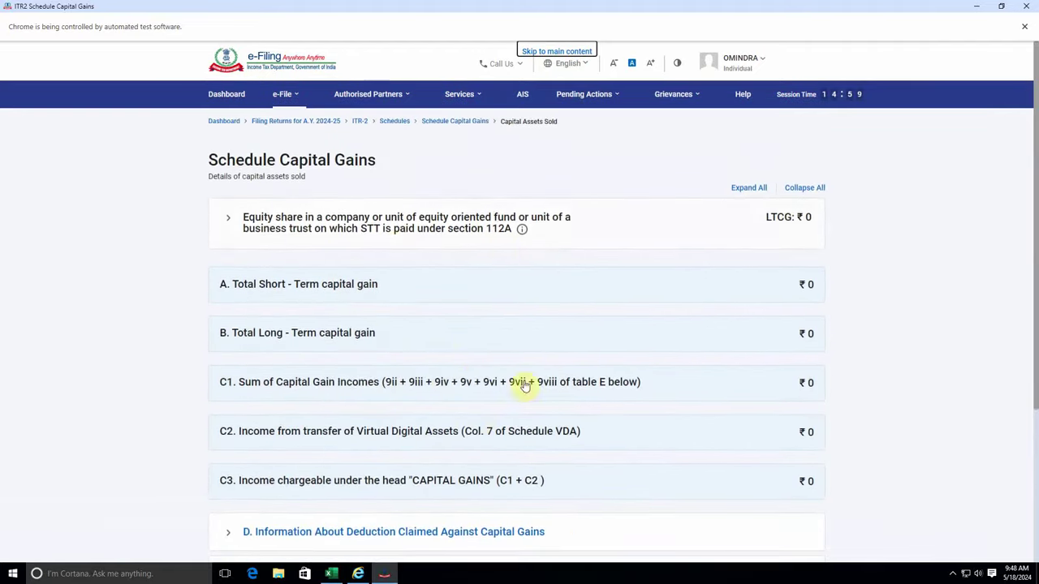
scroll(476, 358, "down", 3)
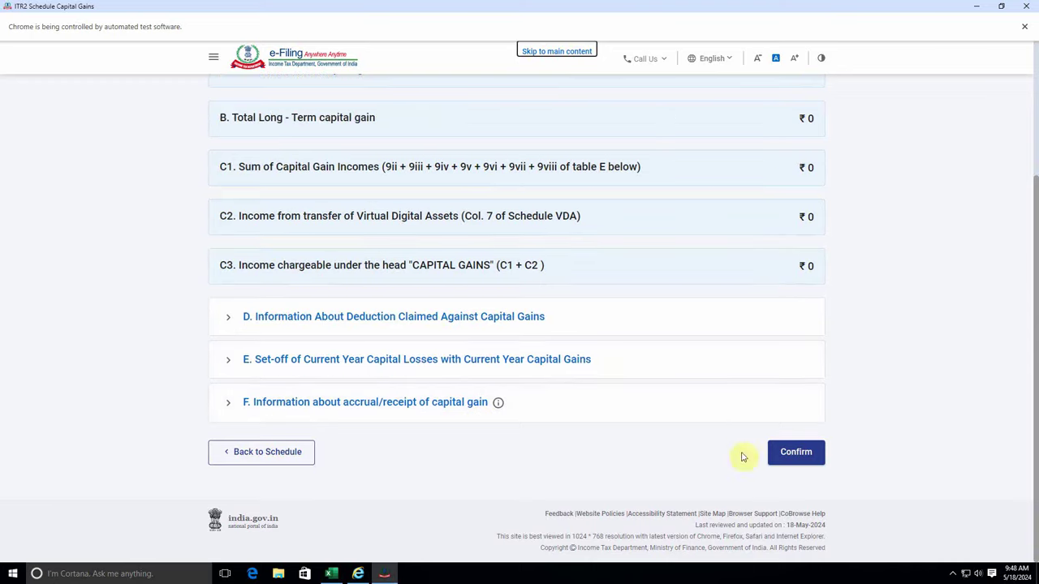
left_click(797, 455)
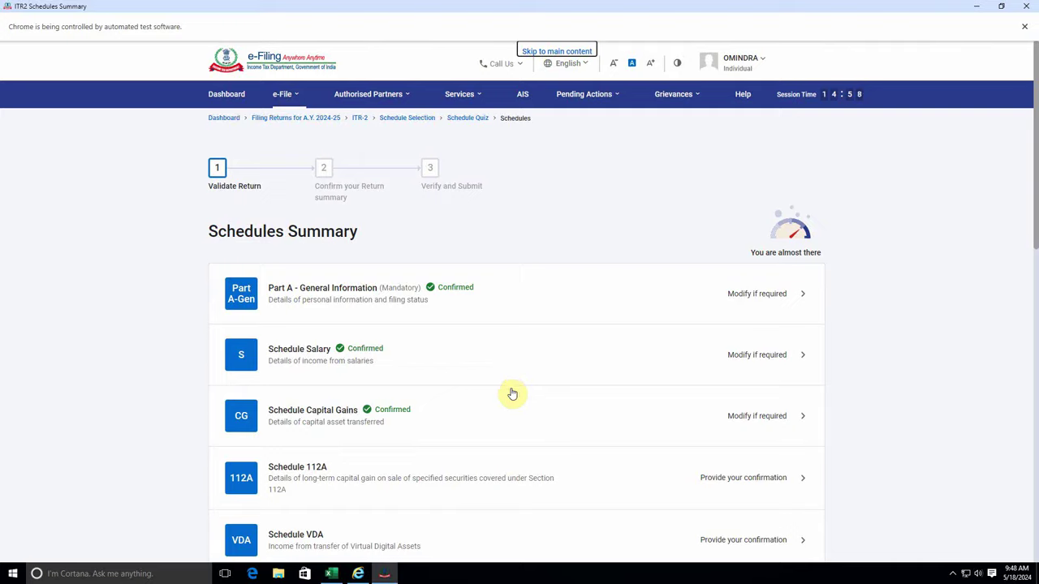
Open Schedule 112A, acknowledge the section 234C interest note, and confirm the schedule without adding details
scroll(487, 382, "down", 3)
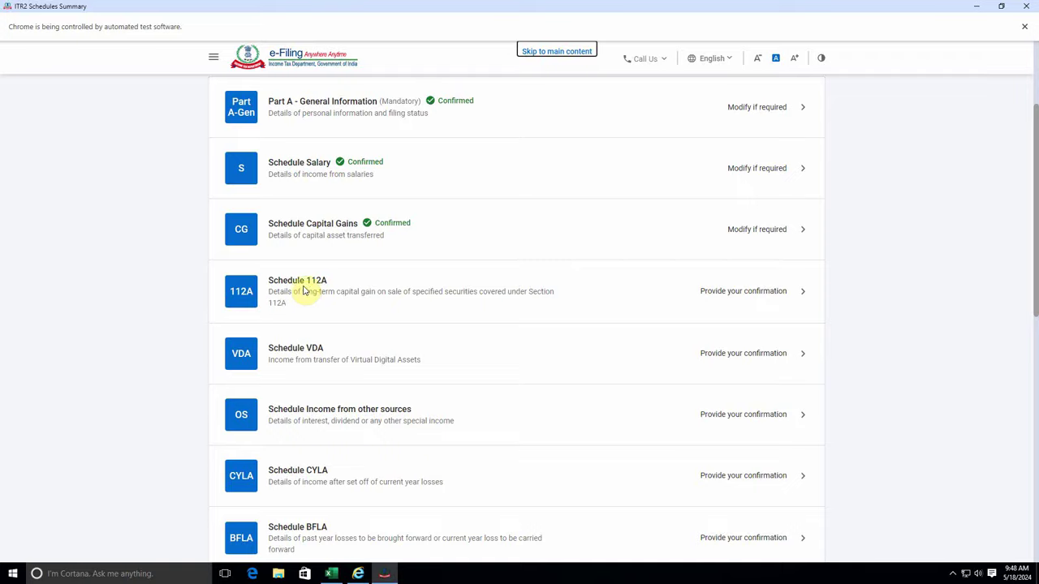
left_click(738, 294)
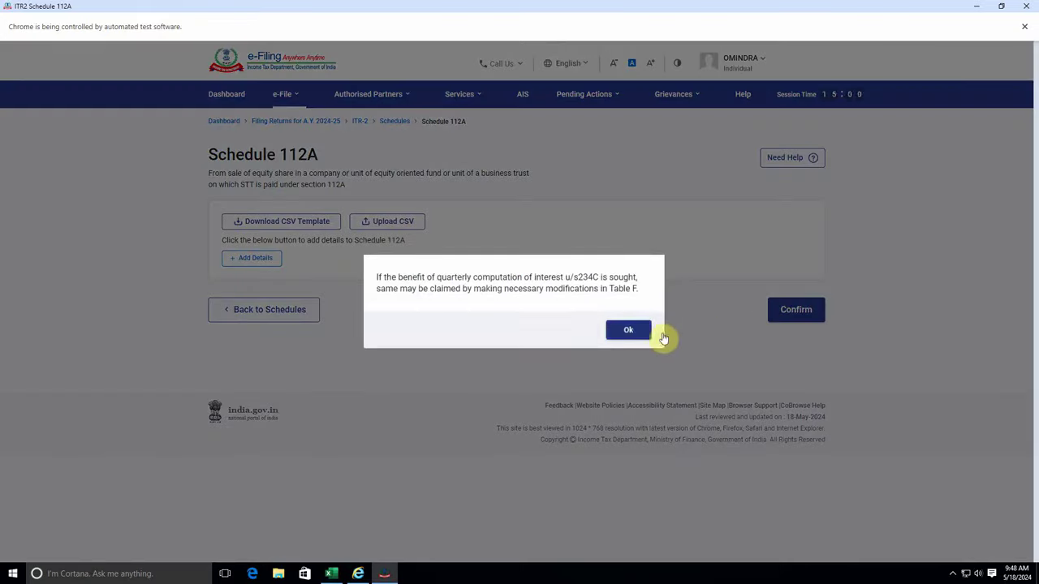
left_click(641, 332)
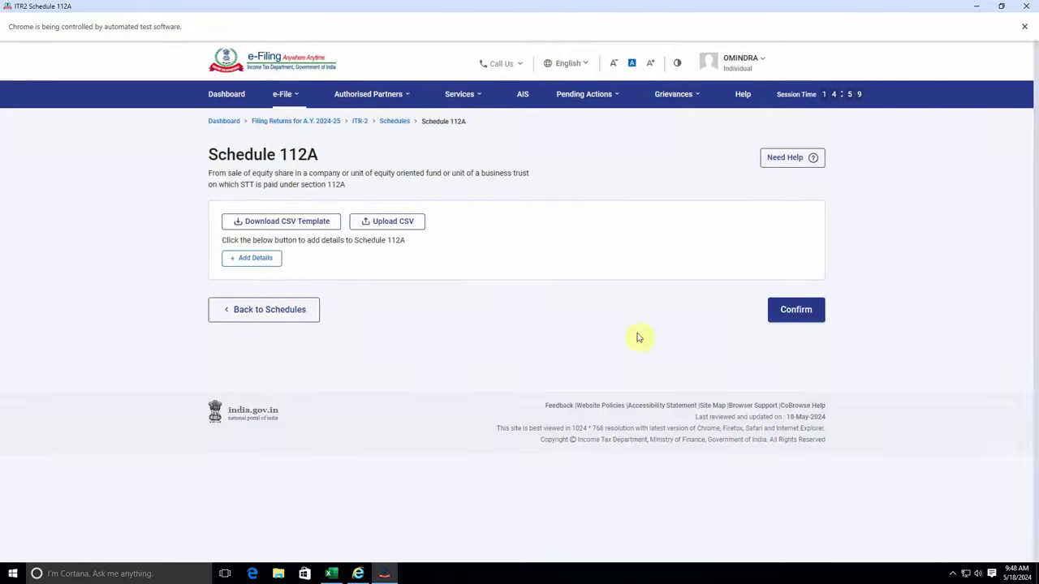
left_click(790, 311)
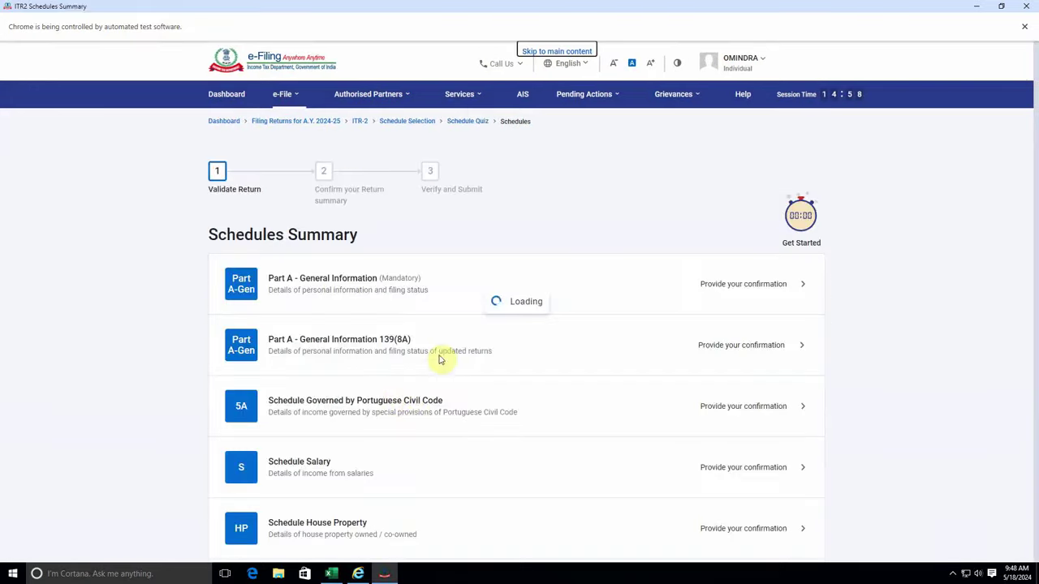
Open Schedule VDA, acknowledge the section 234C interest note, and start adding a virtual digital asset transfer entry
scroll(394, 392, "down", 2)
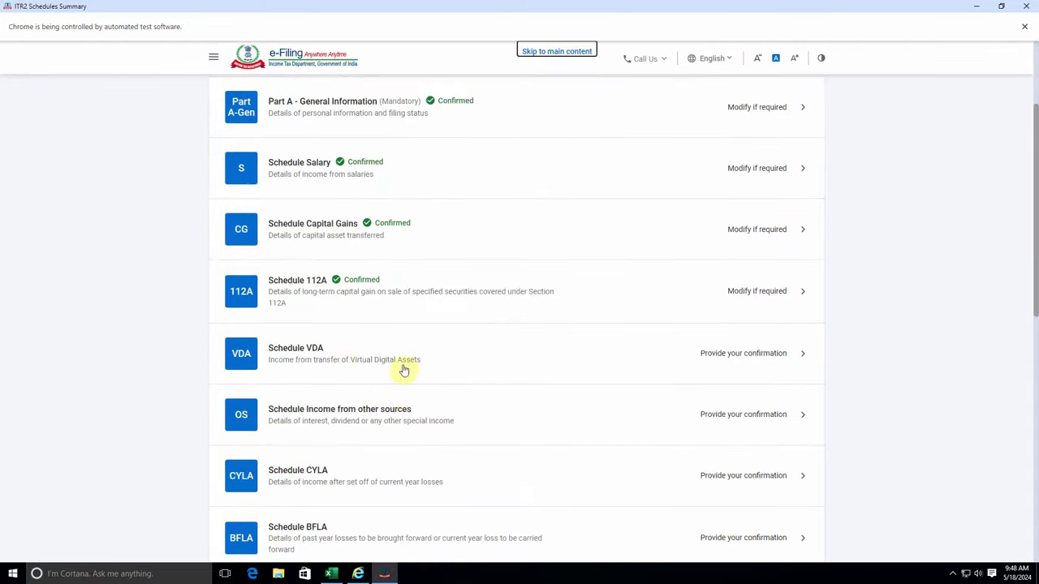
left_click(721, 364)
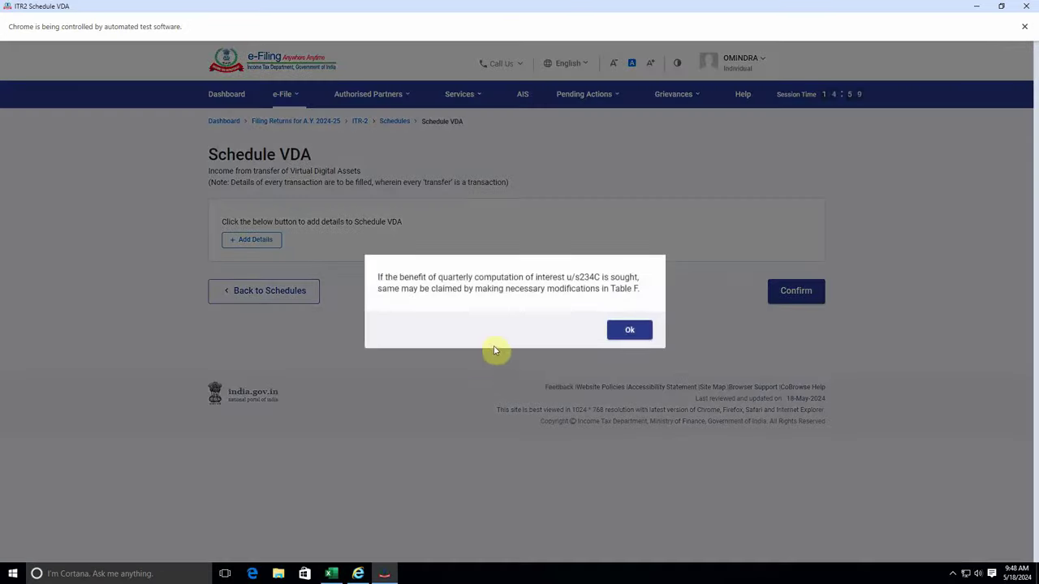
left_click(627, 331)
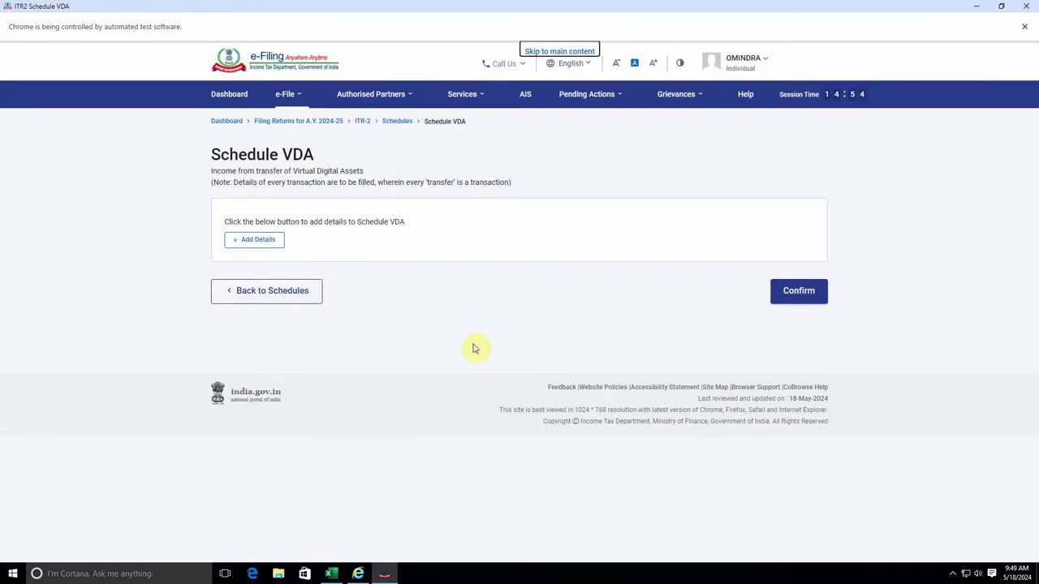
left_click(254, 242)
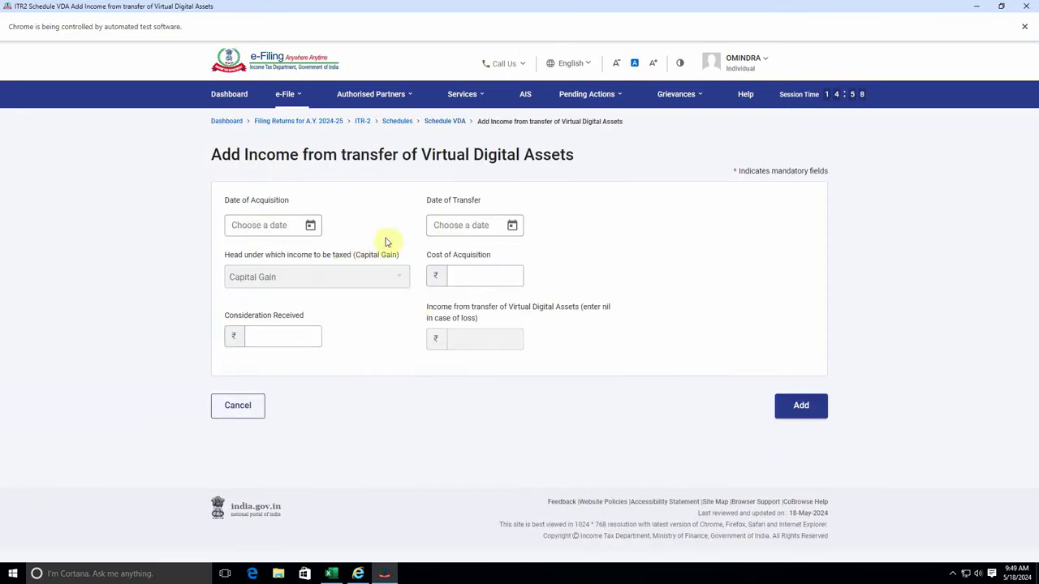
Switch to the Excel crypto tax report and compare the Schedule VDA sheet's column headings and totals with the portal's entry form
left_click(330, 574)
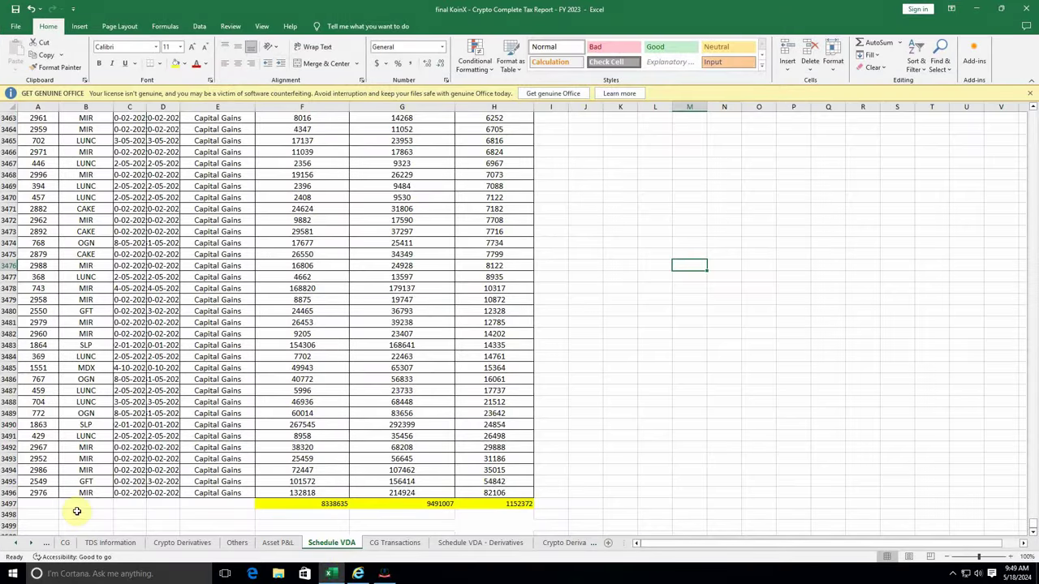
left_click(313, 504)
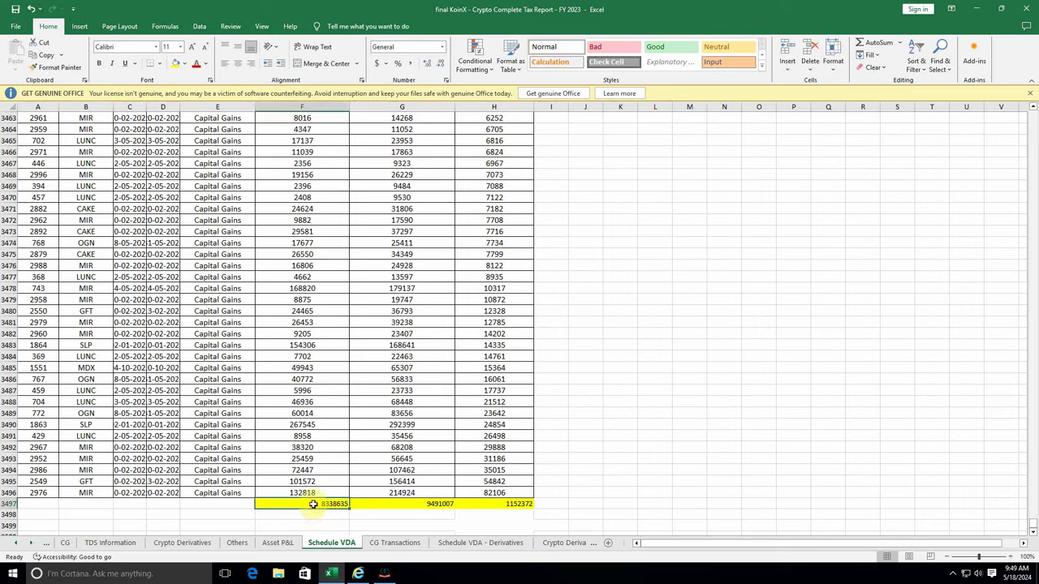
left_click_drag(1033, 528, 992, 105)
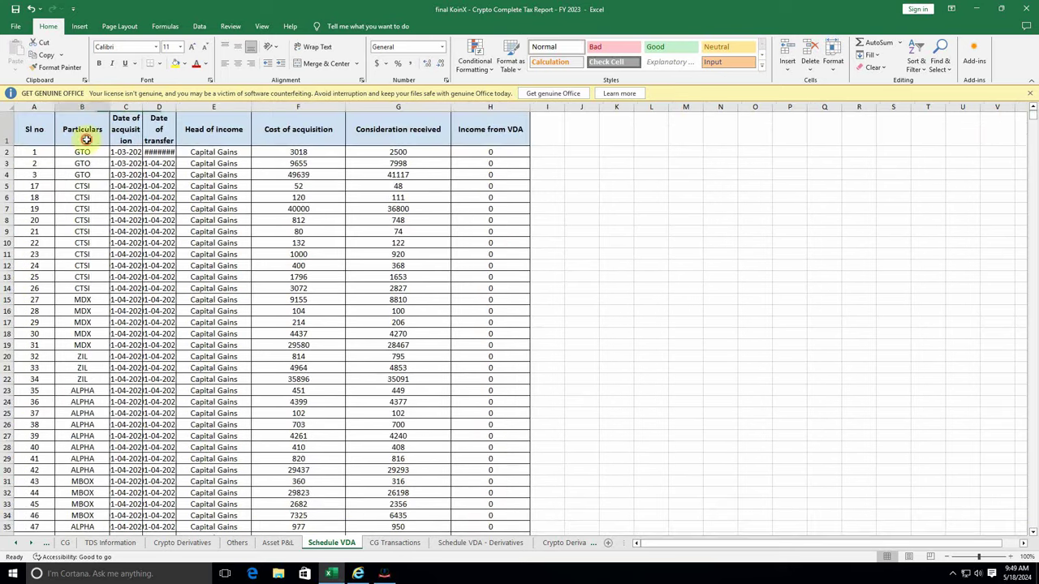
left_click(159, 123)
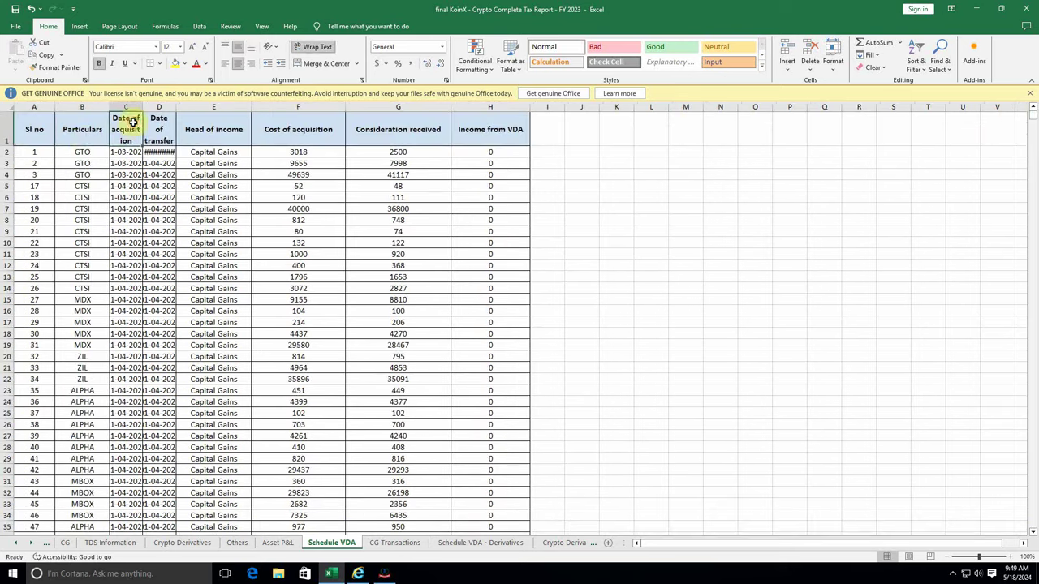
left_click(220, 130)
left_click(313, 131)
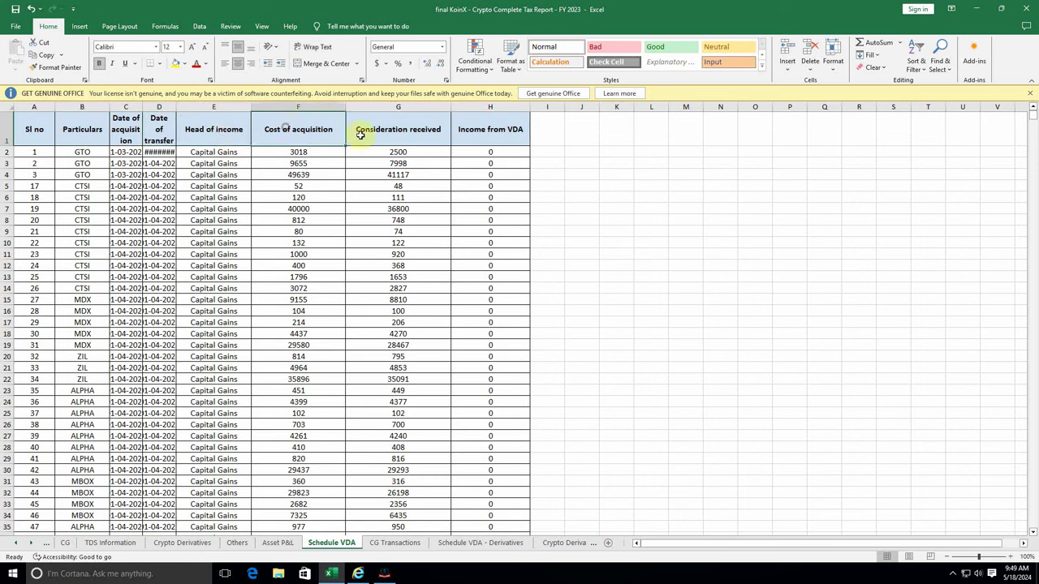
left_click(403, 134)
left_click_drag(1034, 115, 1035, 527)
scroll(296, 472, "down", 1)
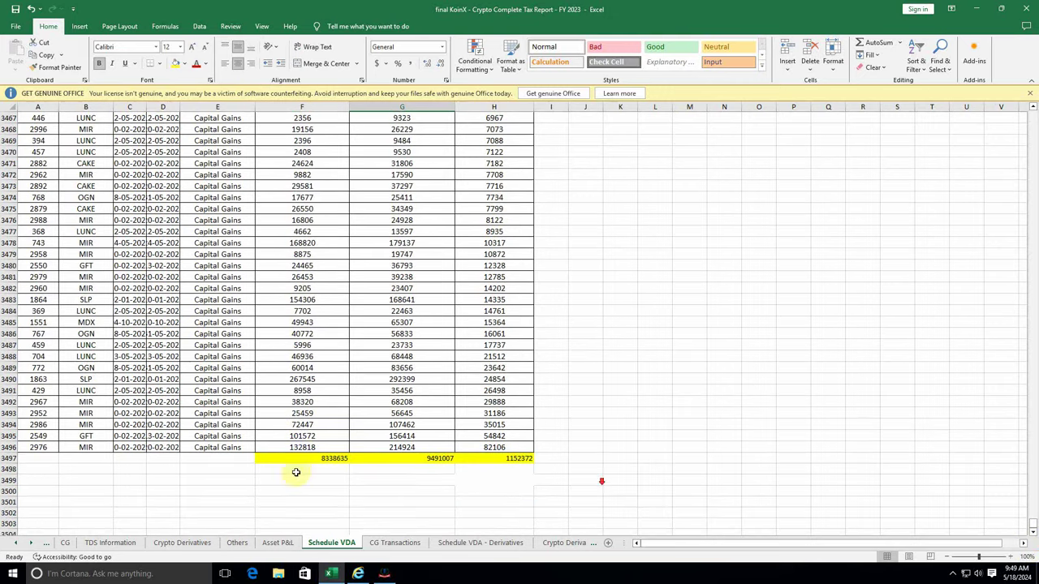
left_click(302, 460)
left_click(430, 460)
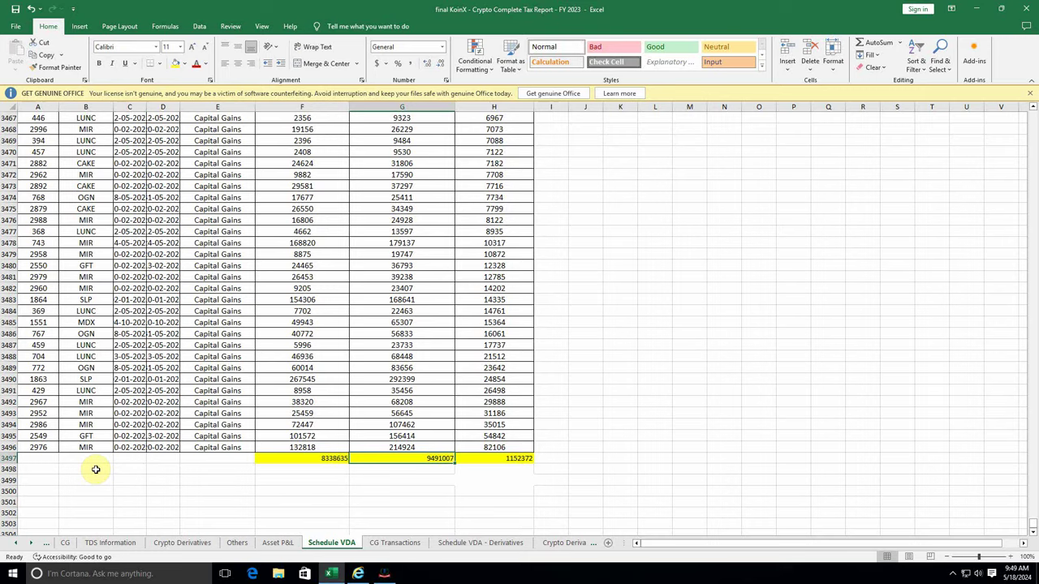
key("alt+Tab")
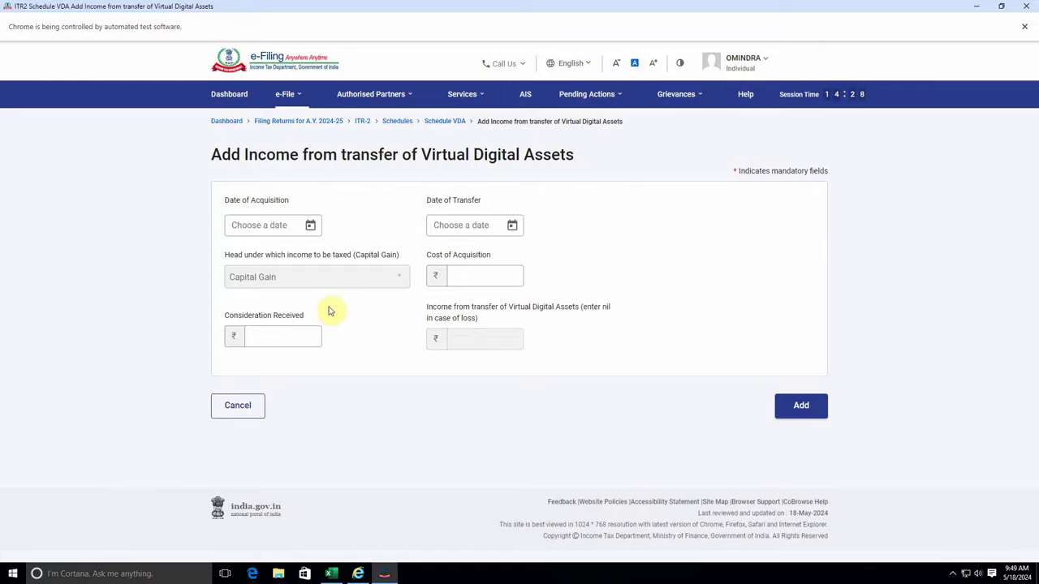
key("alt+Tab")
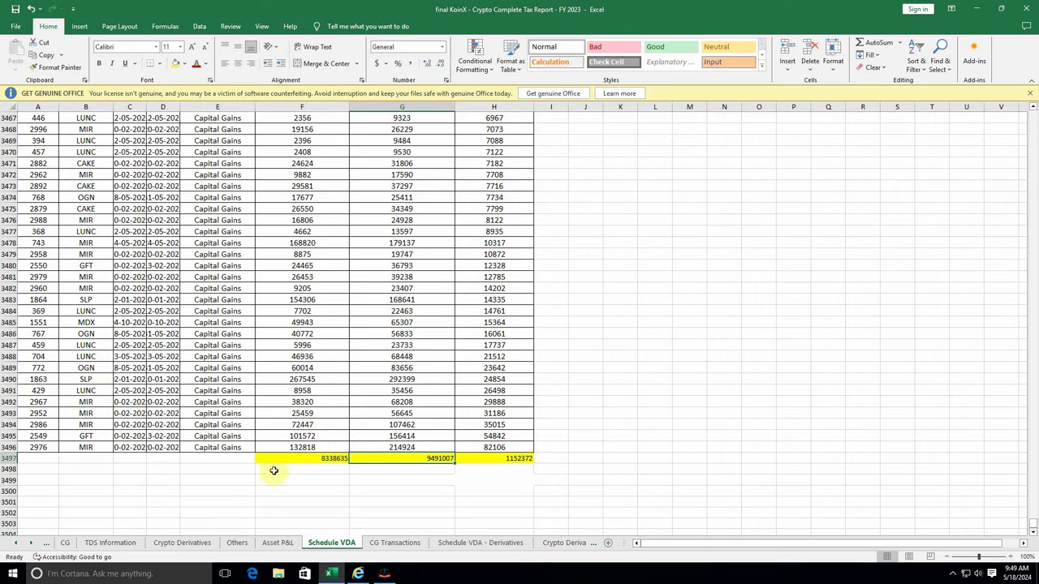
key("alt+Tab")
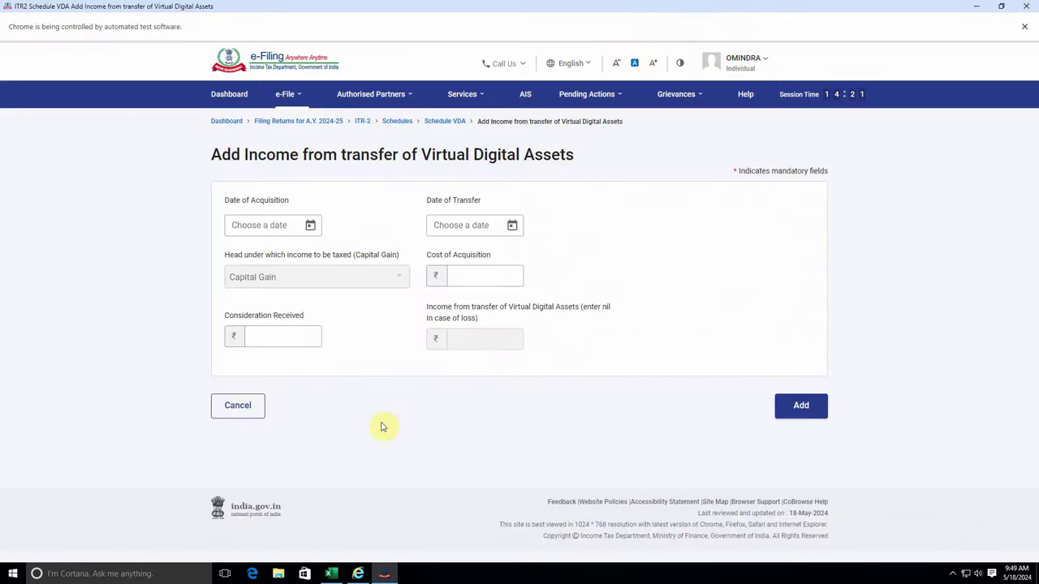
key("alt+Tab")
key("alt+Tab")
Set the virtual digital asset entry's date of acquisition to 01-Apr-2023 and date of transfer to 31-Mar-2024
left_click(229, 224)
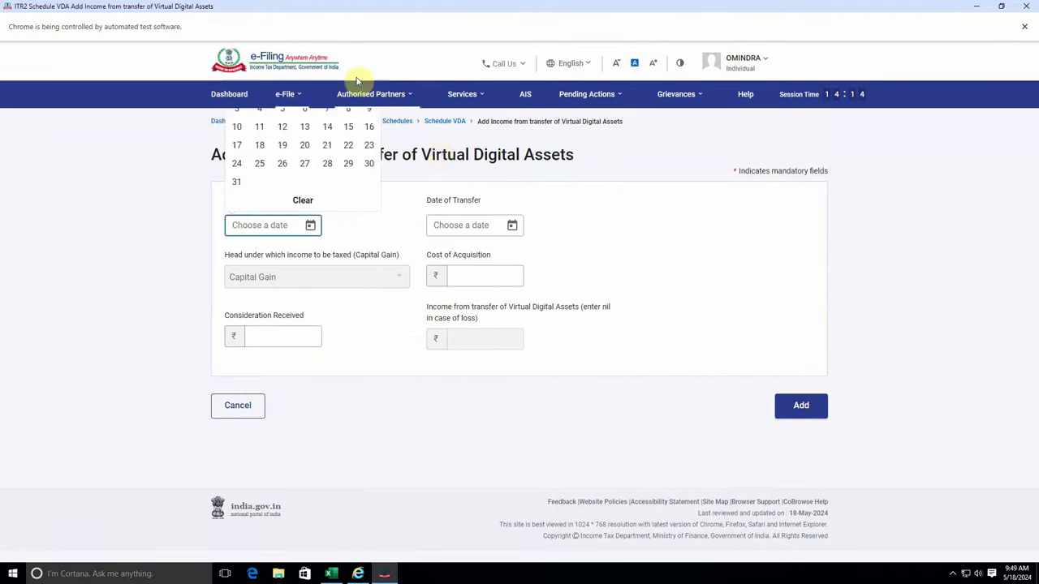
left_click(348, 55)
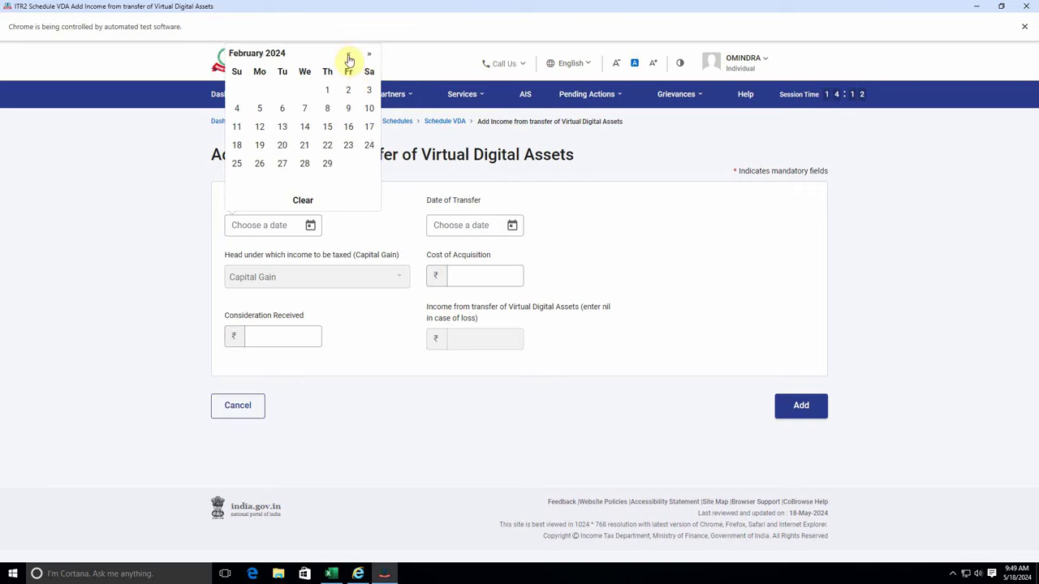
left_click(348, 55)
left_click(348, 55)
left_click(348, 55)
left_click(348, 55)
left_click(348, 55)
left_click(348, 55)
left_click(348, 56)
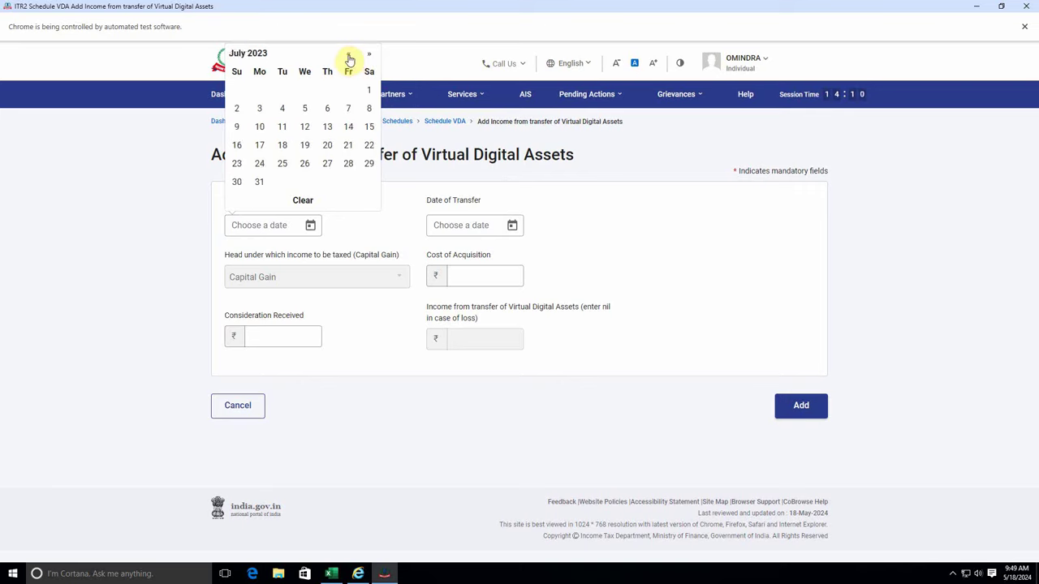
left_click(348, 55)
left_click(348, 55)
left_click(348, 56)
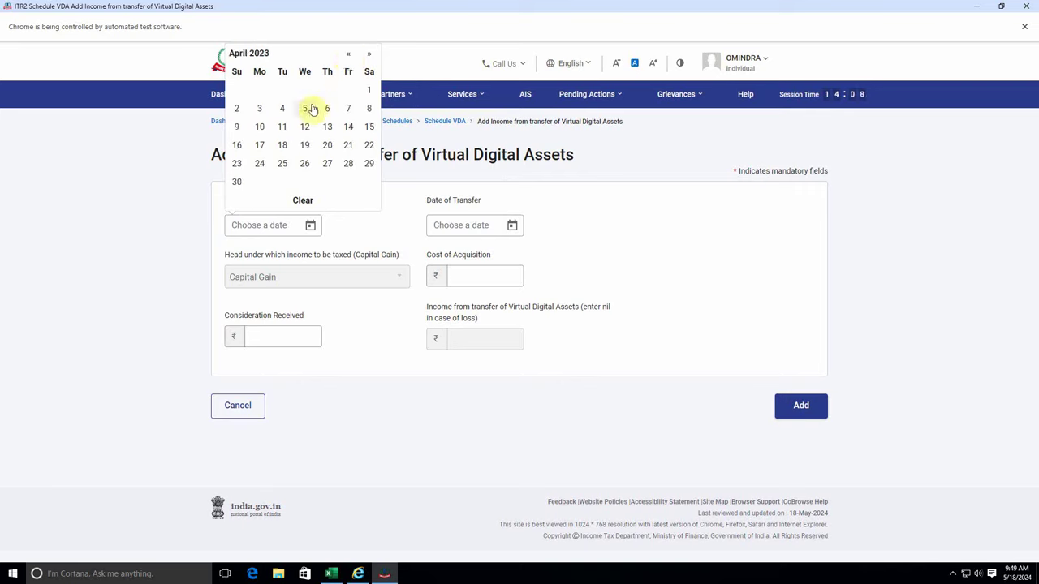
left_click(368, 91)
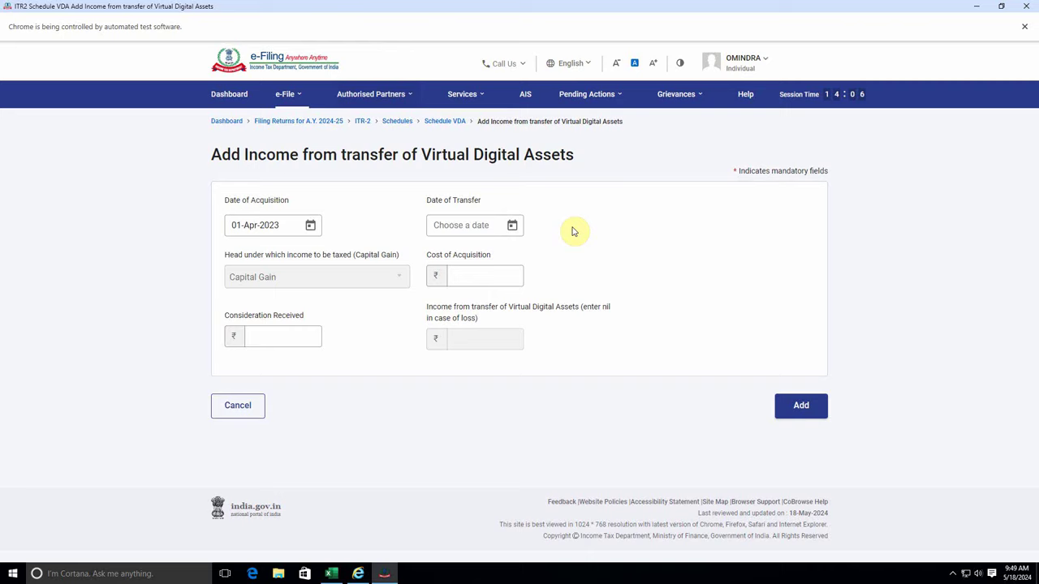
left_click(512, 225)
left_click(438, 182)
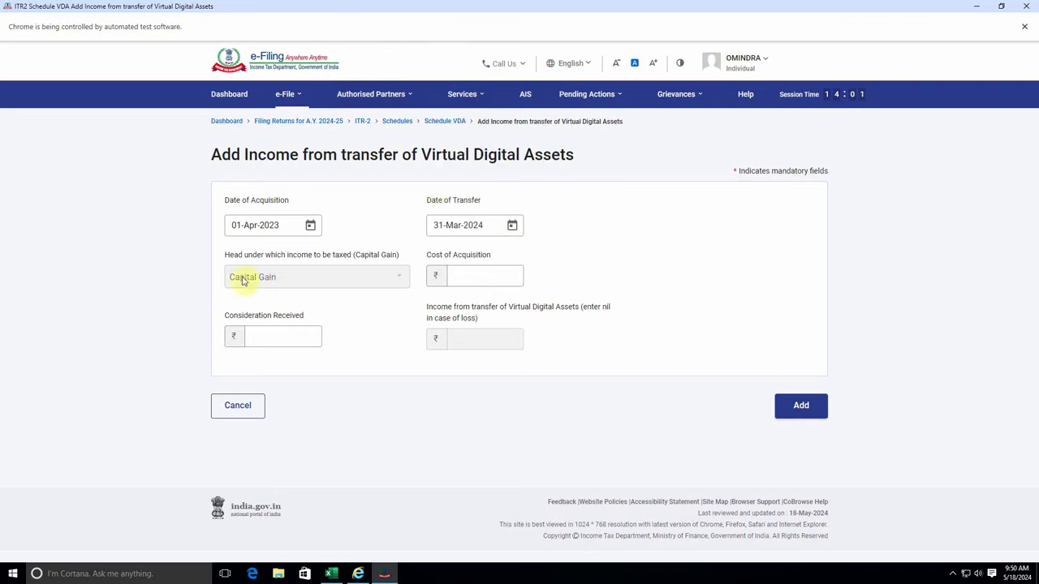
Copy the cost of acquisition total, 8338635, from the Excel Schedule VDA sheet into the entry's Cost of Acquisition
left_click(503, 282)
key("alt+Tab")
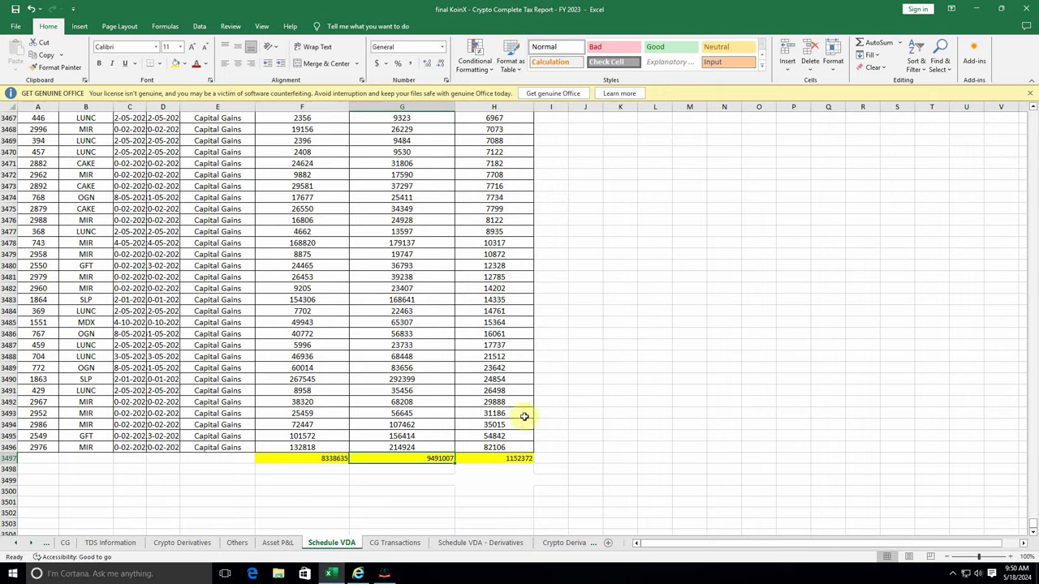
left_click(331, 459)
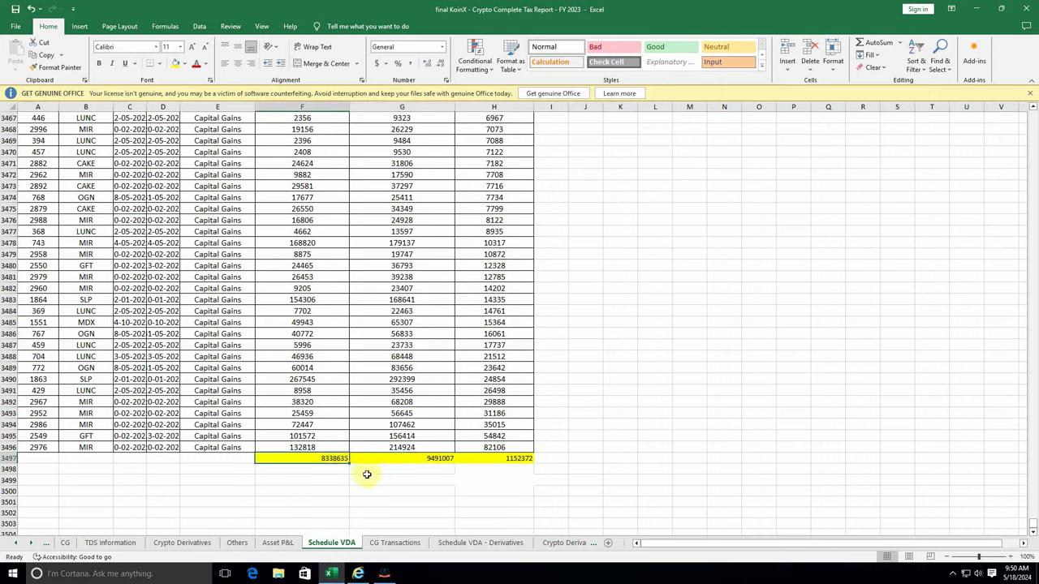
key("ctrl+c")
key("alt+Tab")
key("ctrl+v")
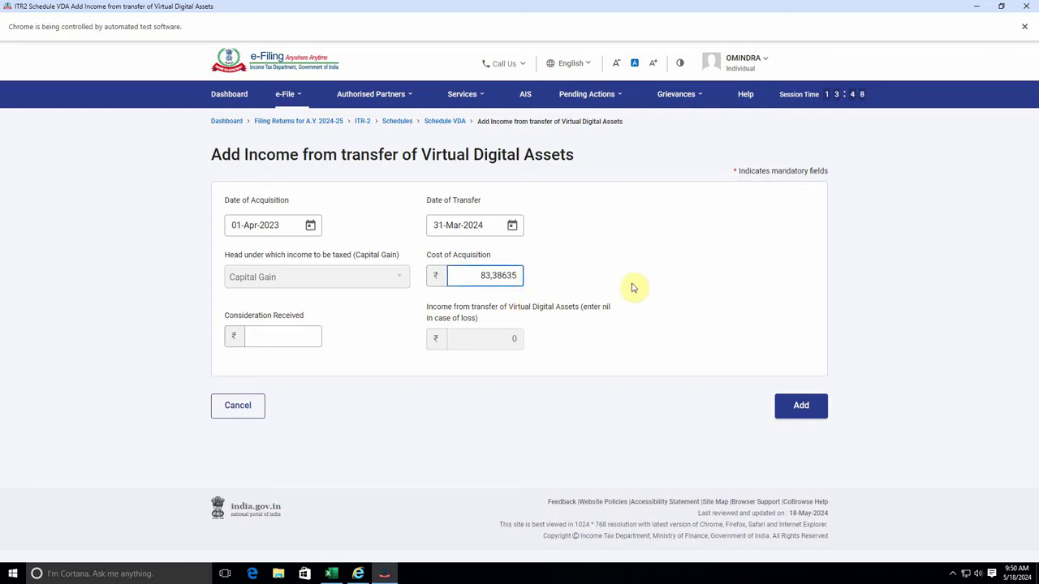
left_click(697, 283)
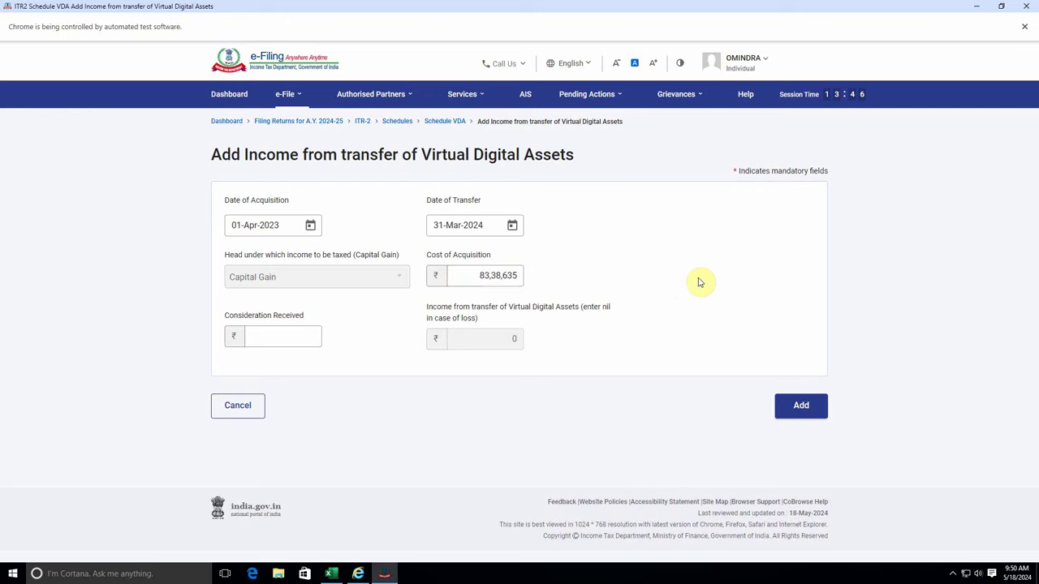
Copy the consideration received total, 9491007, from the Excel Schedule VDA sheet into the entry's Consideration Received
left_click(313, 332)
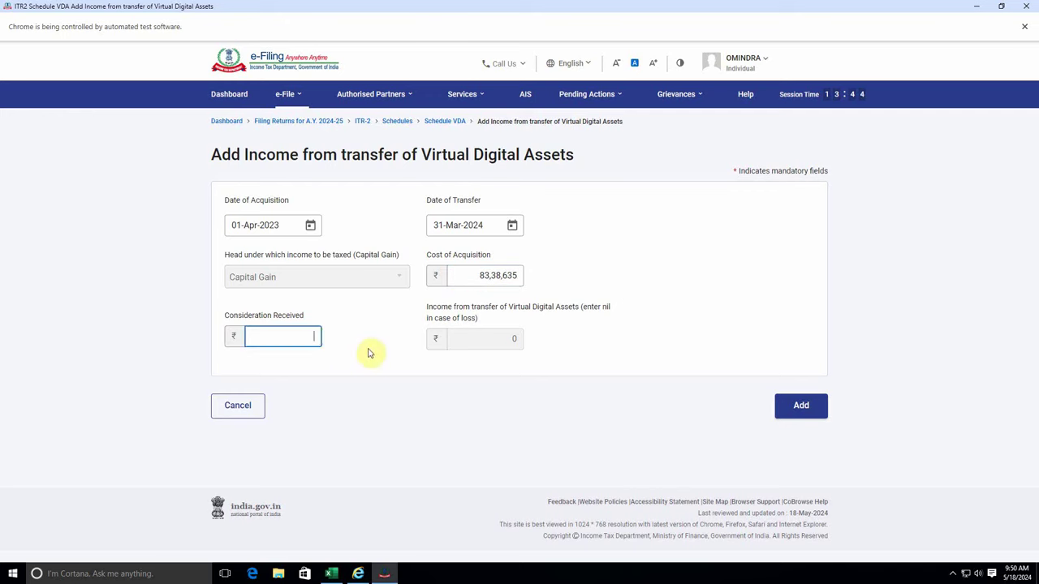
key("alt+Tab")
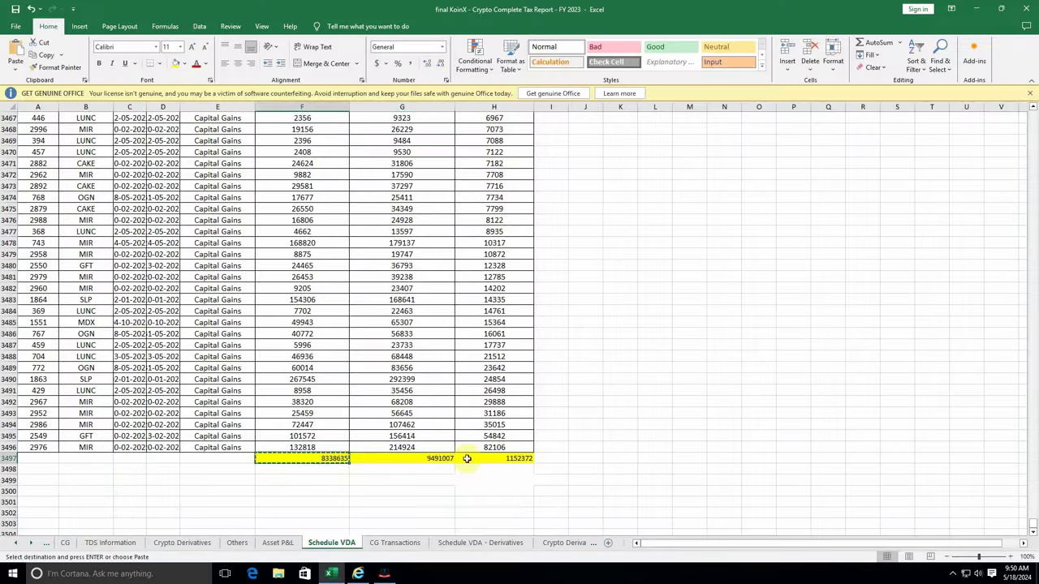
left_click(438, 458)
key("ctrl+c")
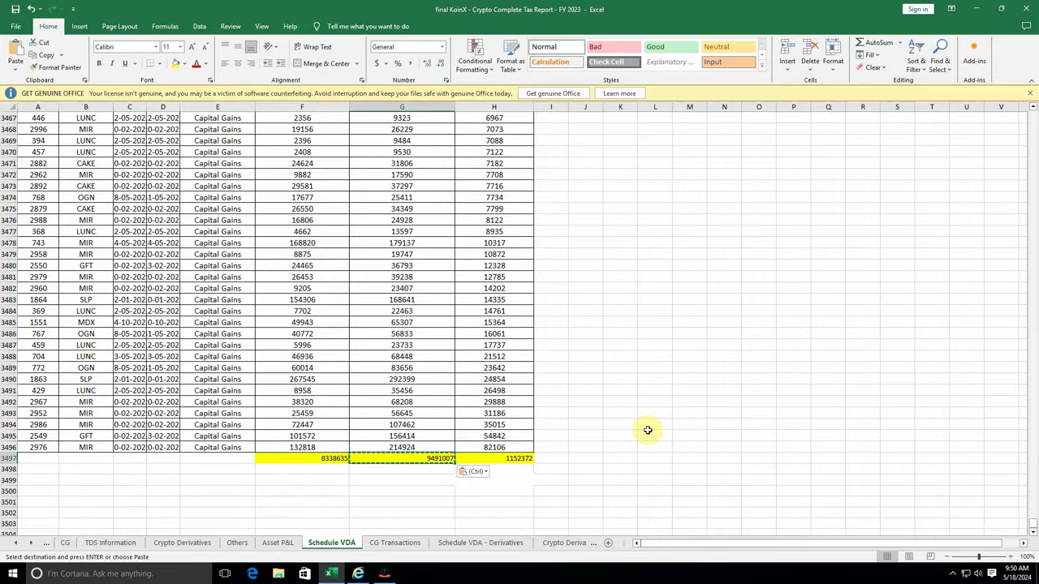
key("alt+Tab")
key("ctrl+v")
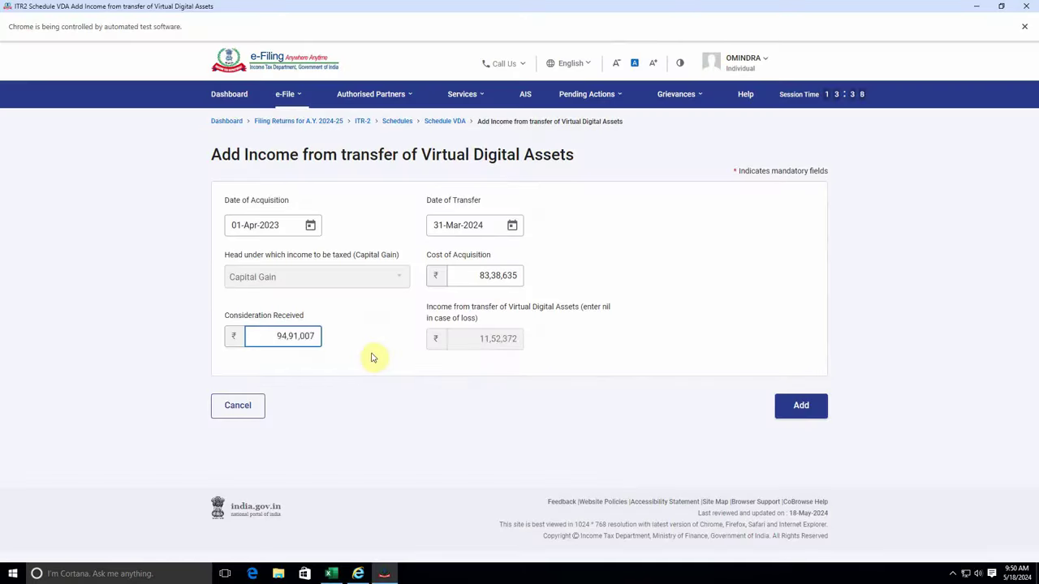
left_click(372, 357)
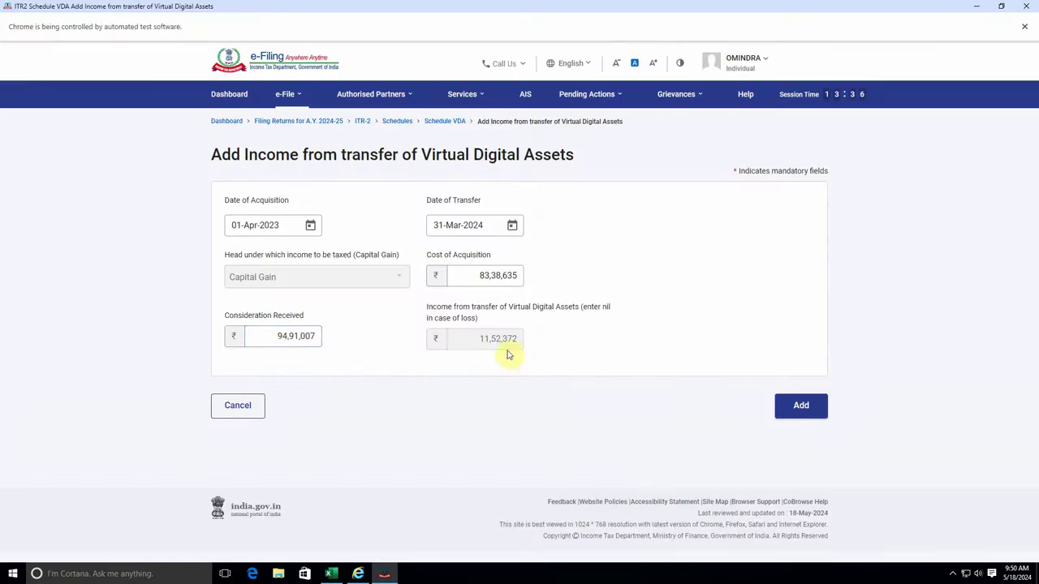
Compare the entry's income with the Excel total, then add the entry and confirm Schedule VDA
key("alt+Tab")
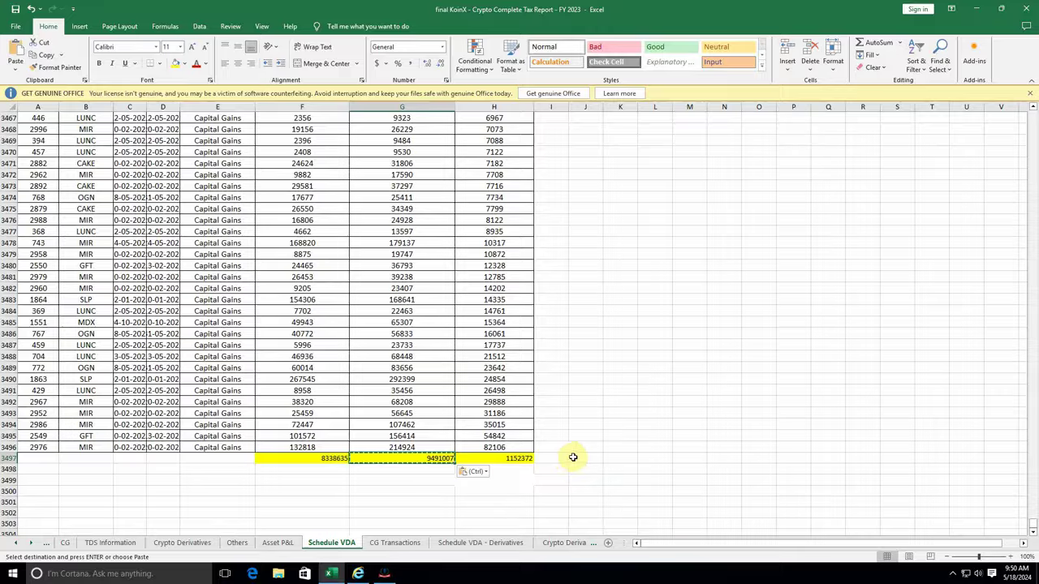
key("alt+Tab")
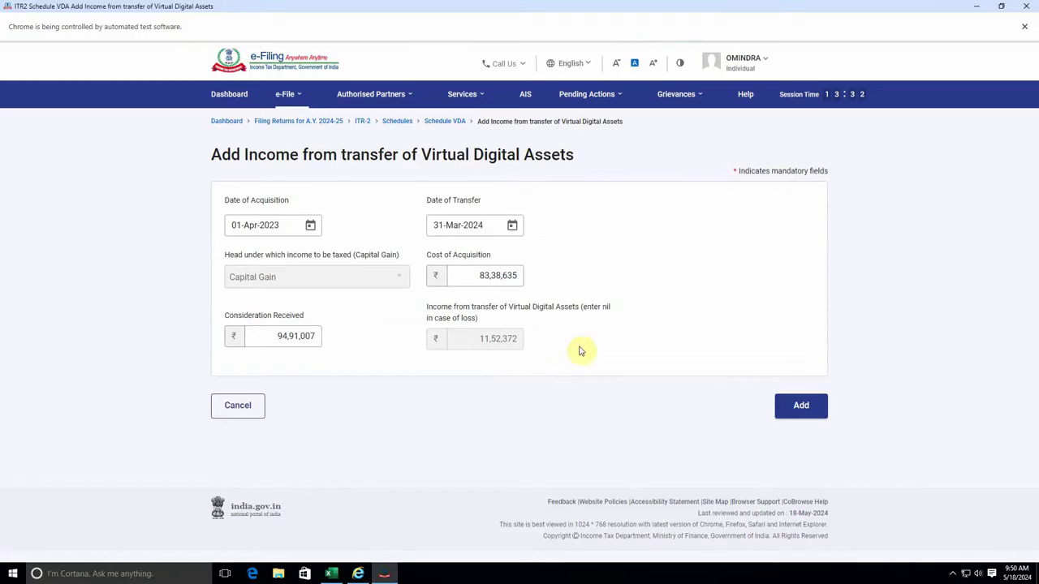
left_click(808, 408)
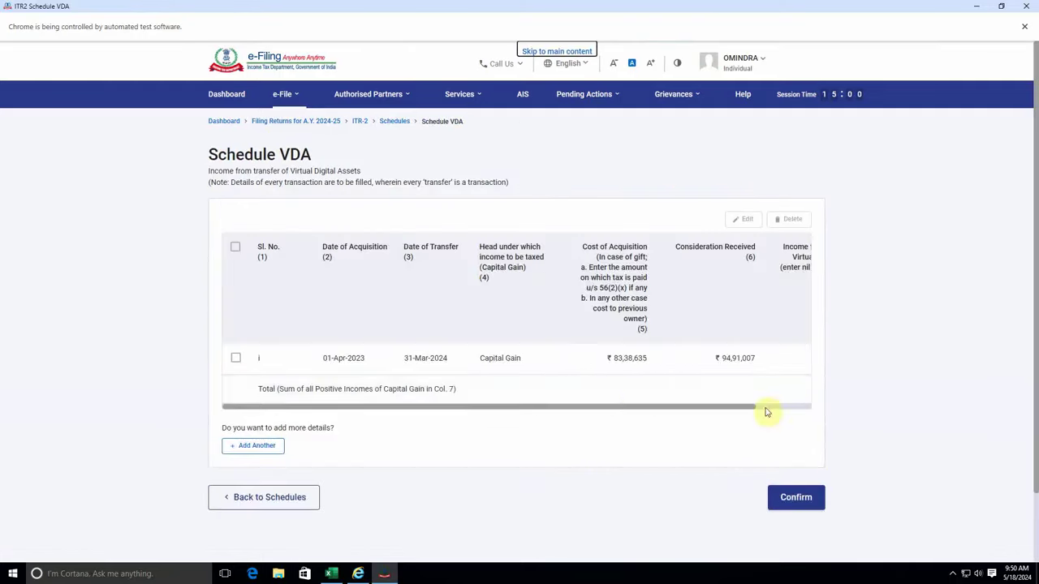
left_click_drag(683, 411, 795, 406)
left_click(795, 497)
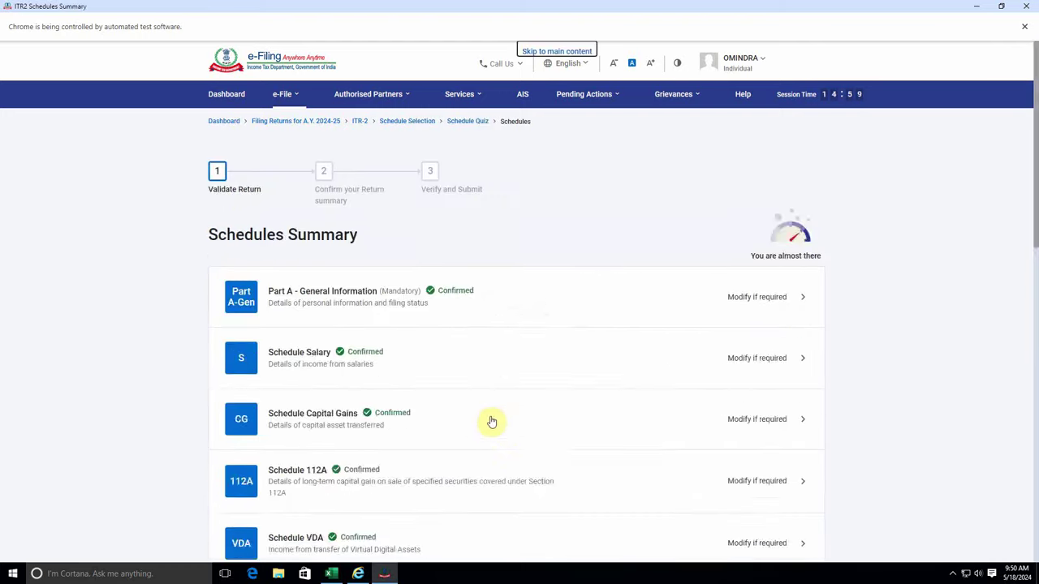
Check the interest income breakdown in Schedule Income from other sources and confirm the schedule
scroll(492, 421, "up", 1)
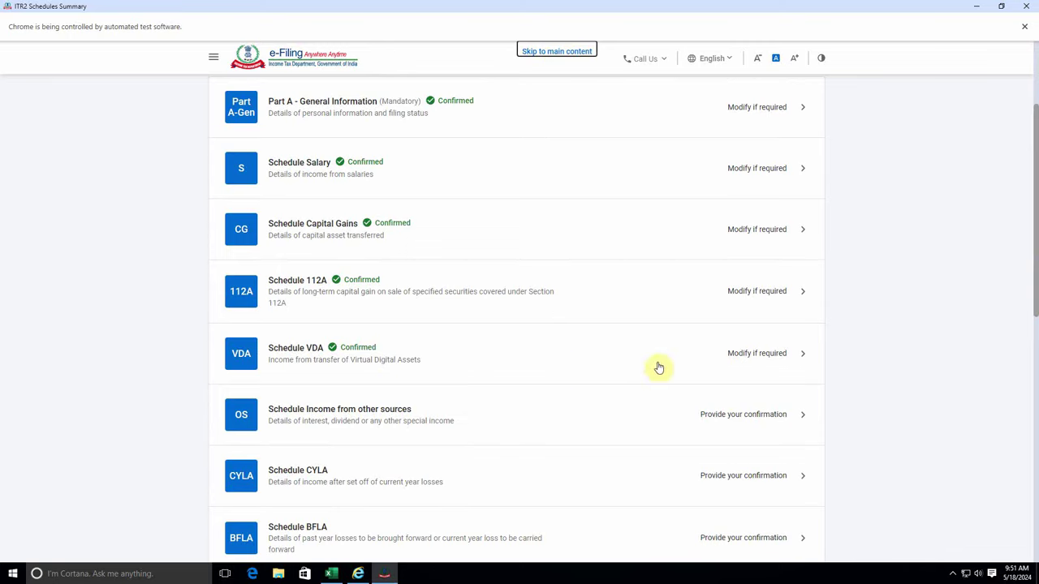
left_click(478, 423)
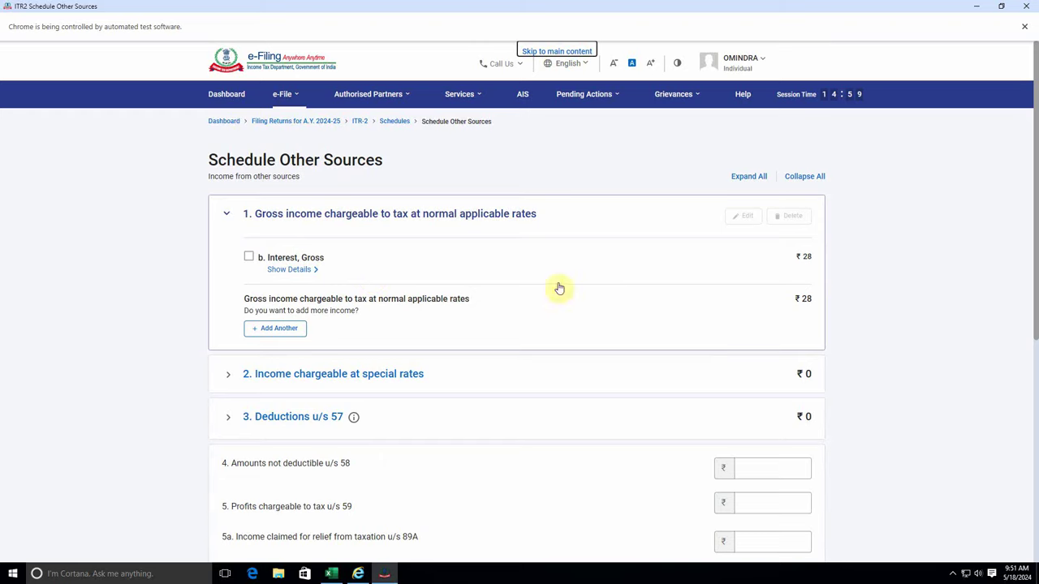
left_click(308, 271)
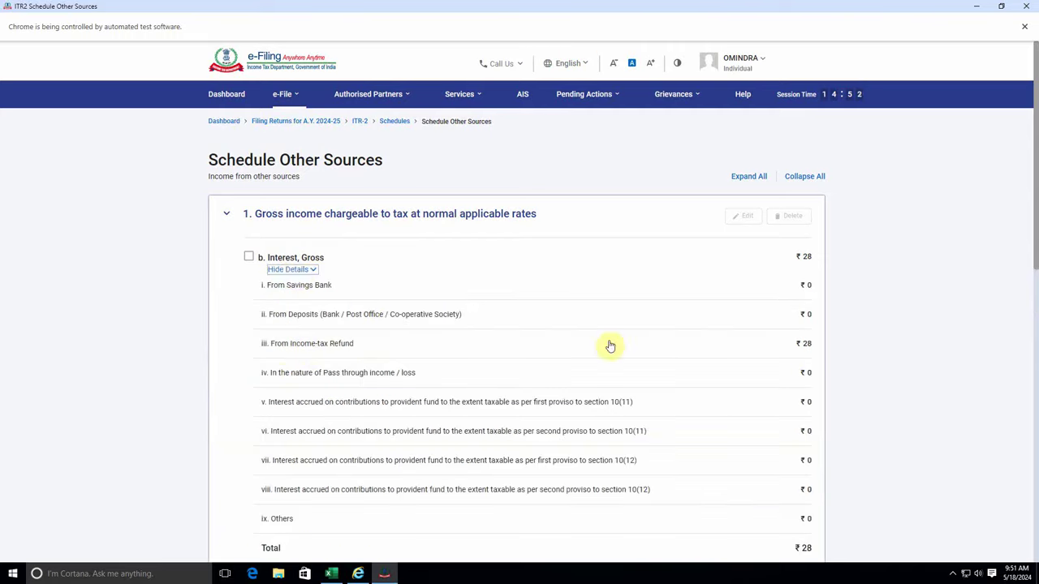
left_click(294, 270)
scroll(422, 400, "down", 1)
scroll(421, 401, "down", 5)
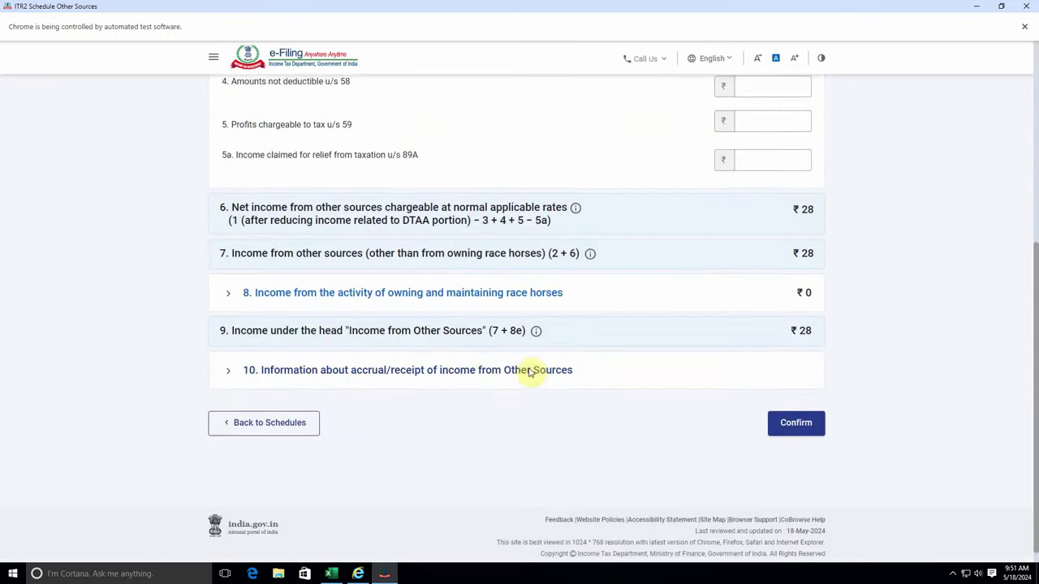
left_click(795, 417)
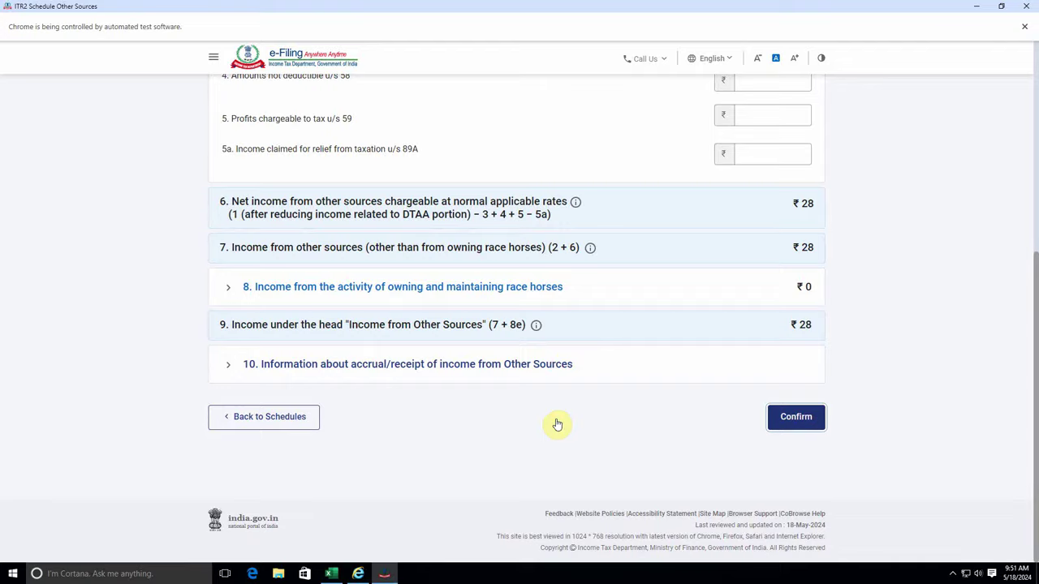
Reopen Schedule Capital Gains, check the virtual digital asset income carried into it, and confirm the schedule again
scroll(519, 417, "up", 2)
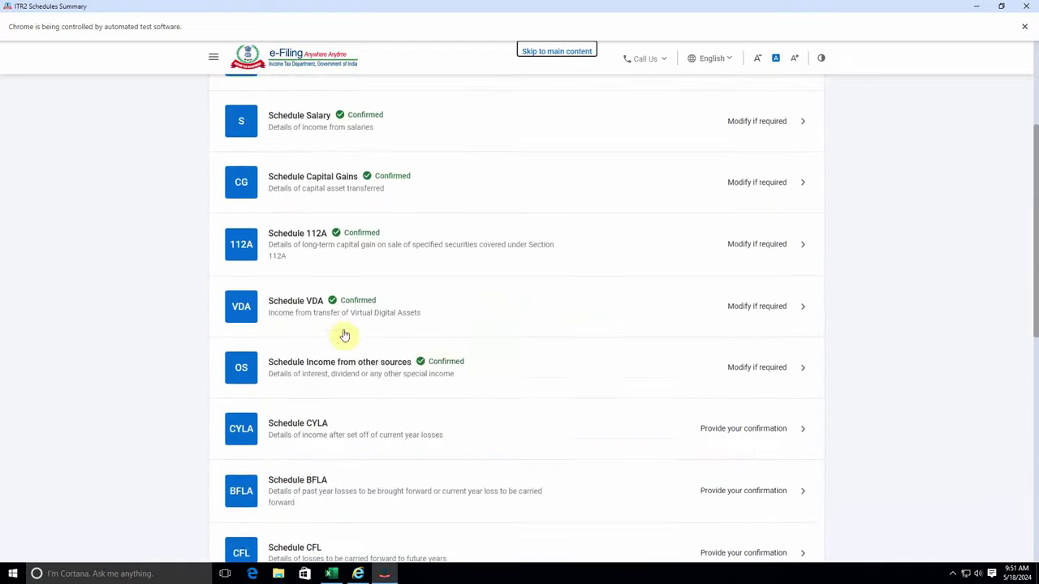
scroll(344, 335, "up", 1)
left_click(461, 224)
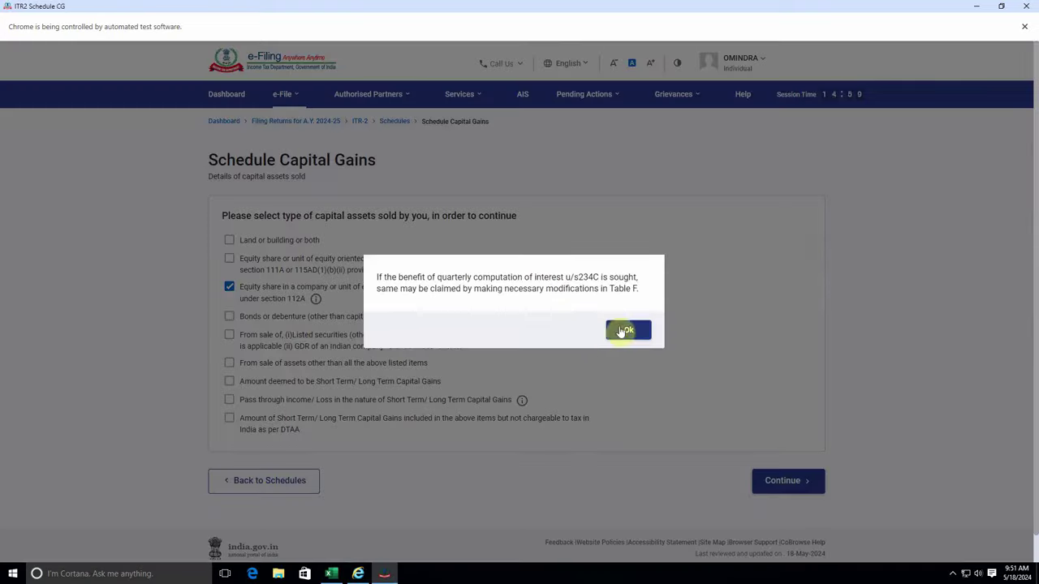
left_click(621, 329)
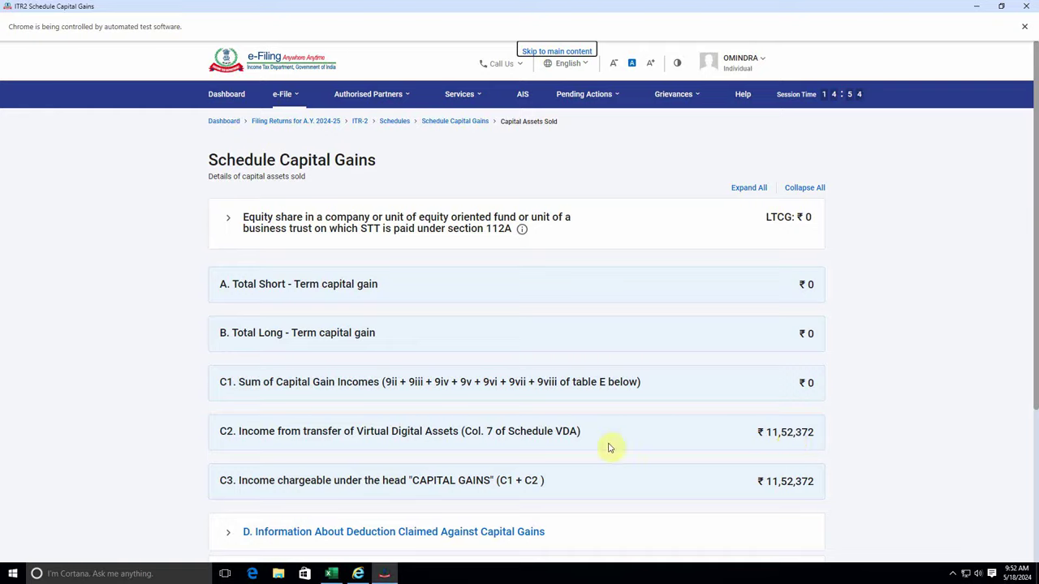
scroll(568, 442, "down", 3)
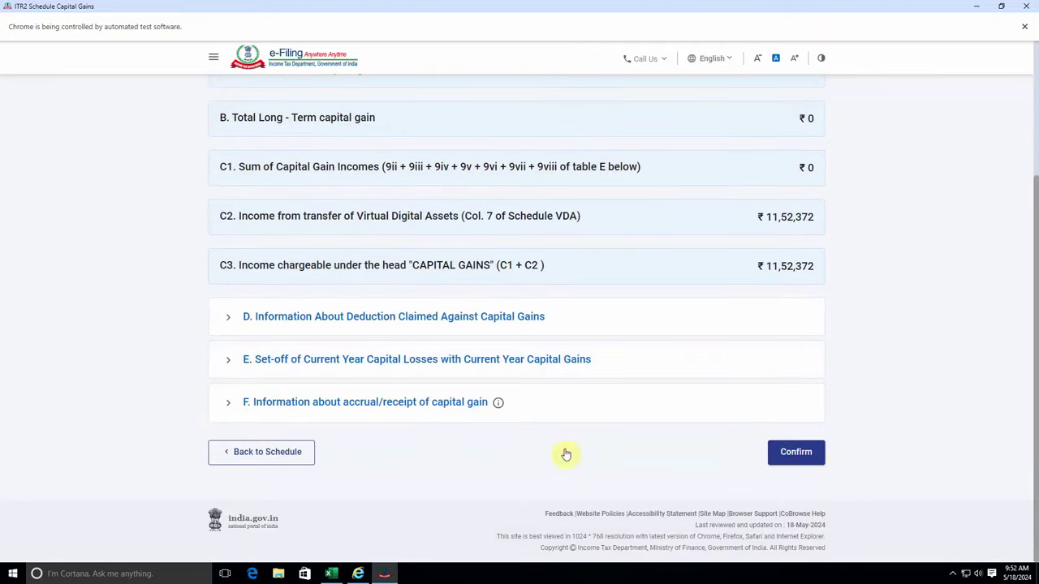
left_click(807, 453)
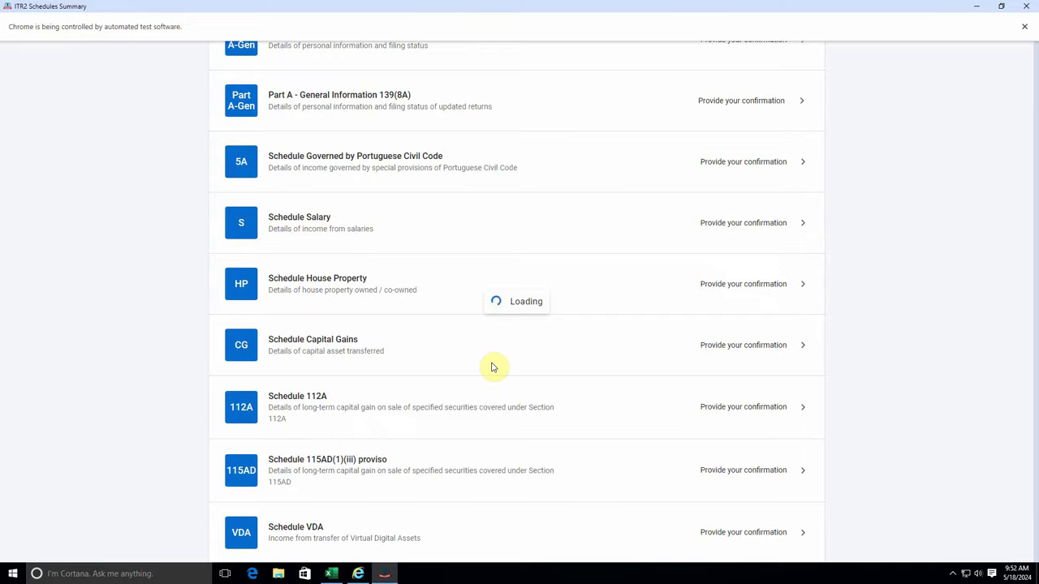
Review the current year loss set-off table in Schedule CYLA and confirm it without editing the auto-populated details
scroll(490, 381, "down", 5)
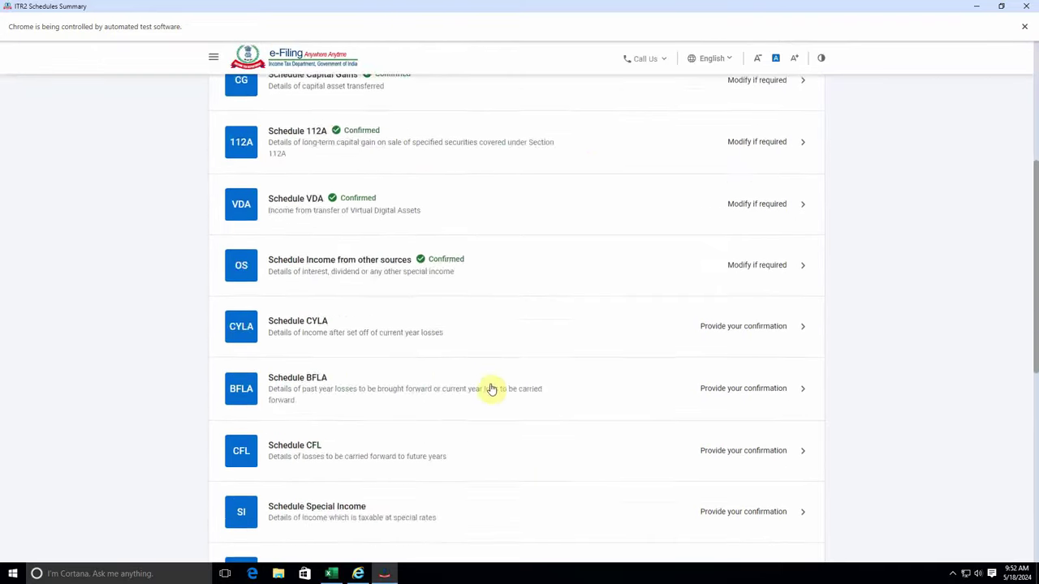
scroll(490, 389, "down", 2)
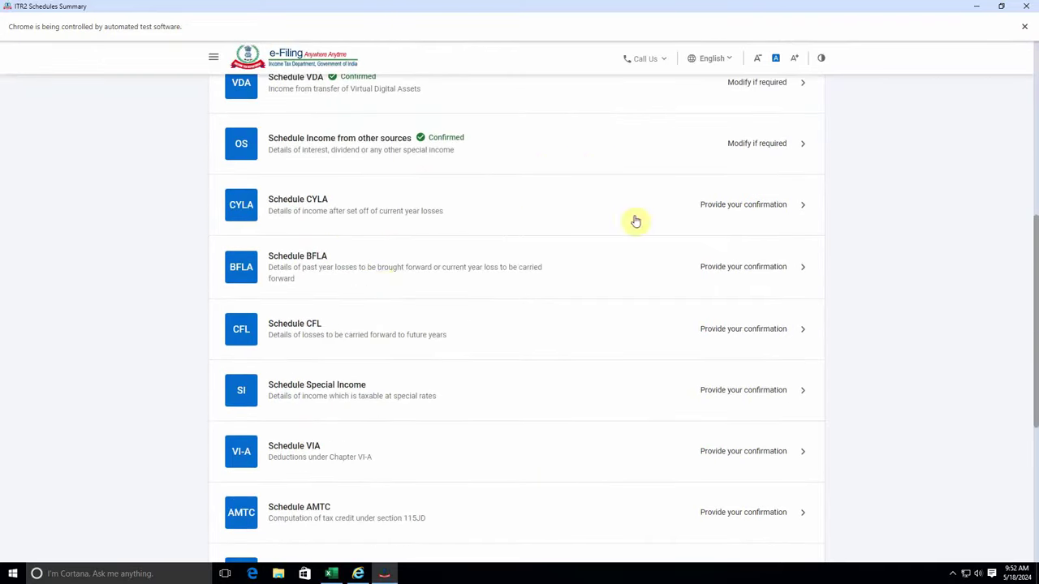
left_click(705, 205)
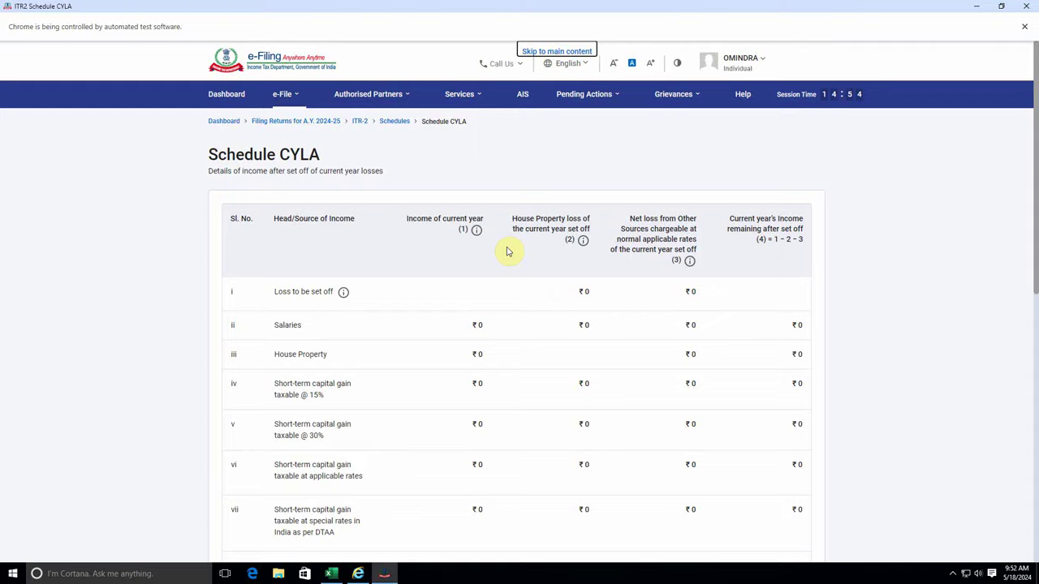
scroll(528, 365, "down", 10)
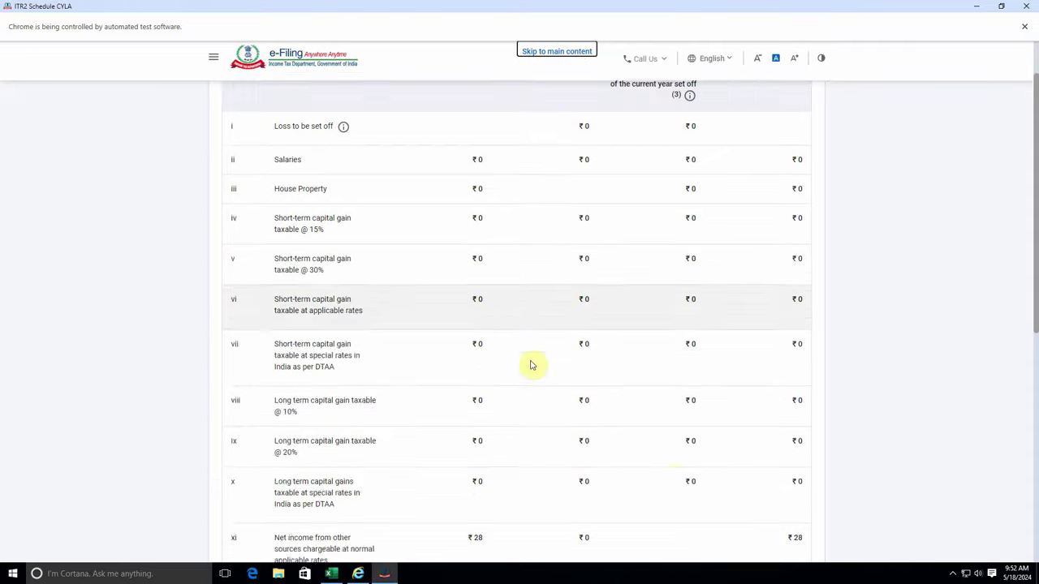
left_click(803, 423)
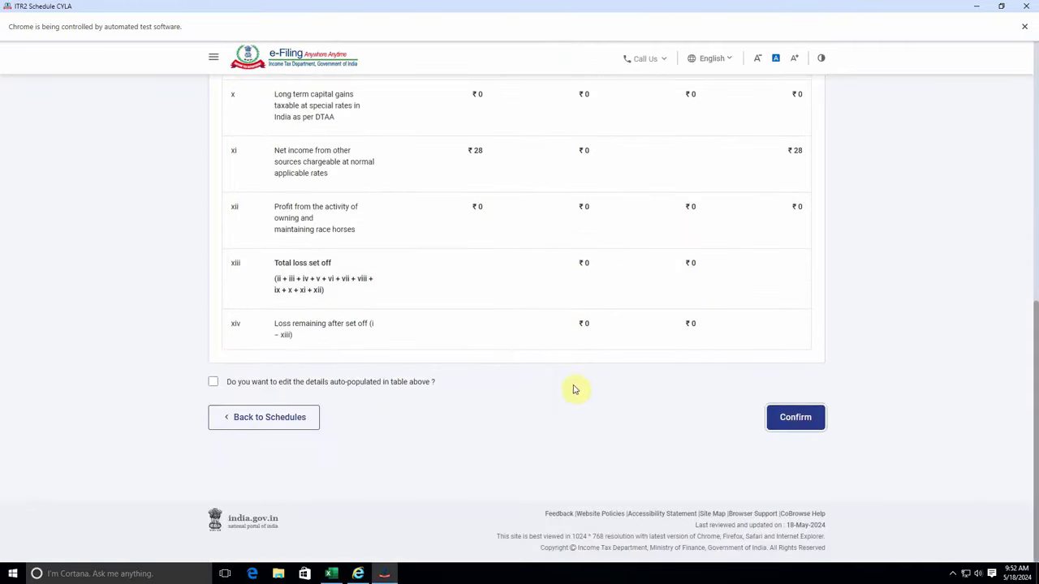
Compute the brought forward loss set-off in Schedule BFLA and confirm the schedule
scroll(535, 385, "down", 5)
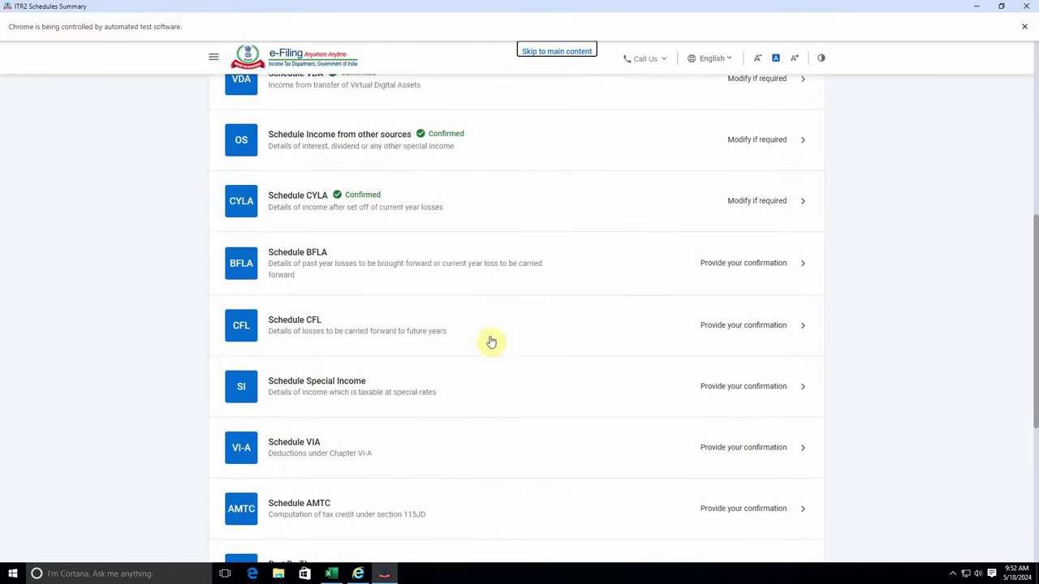
left_click(643, 275)
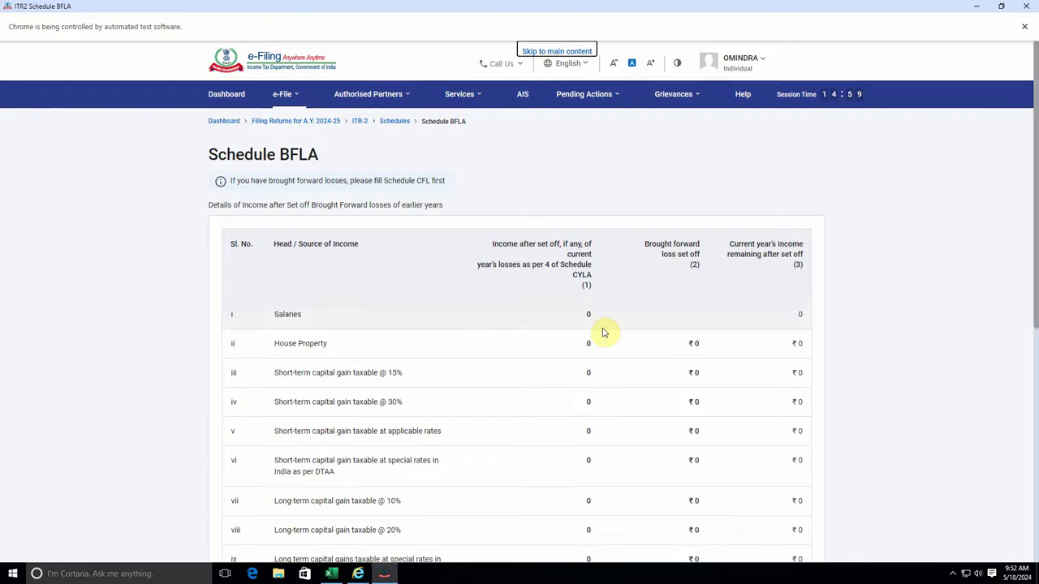
scroll(603, 332, "down", 5)
left_click(750, 417)
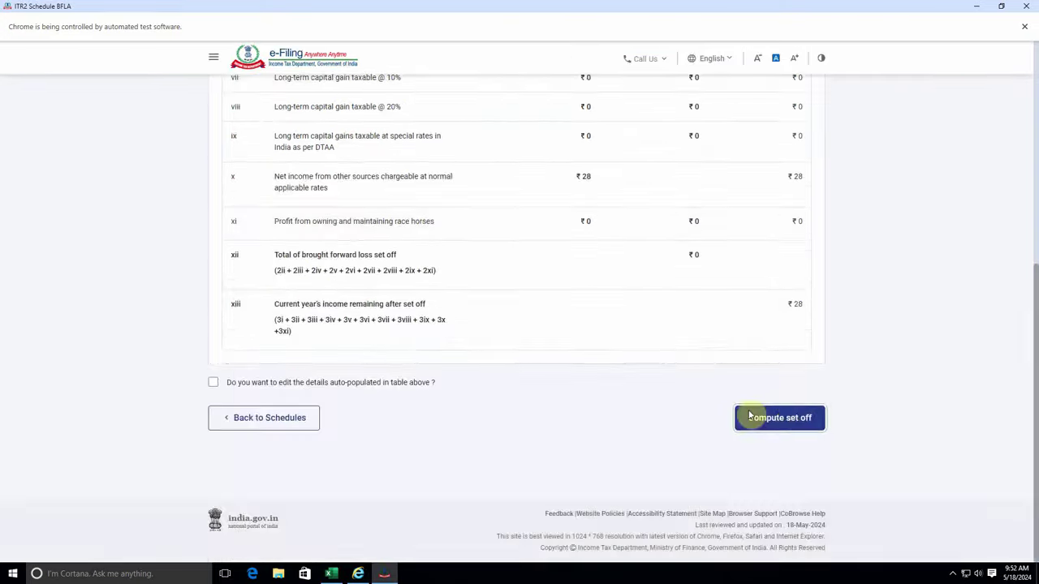
left_click(630, 339)
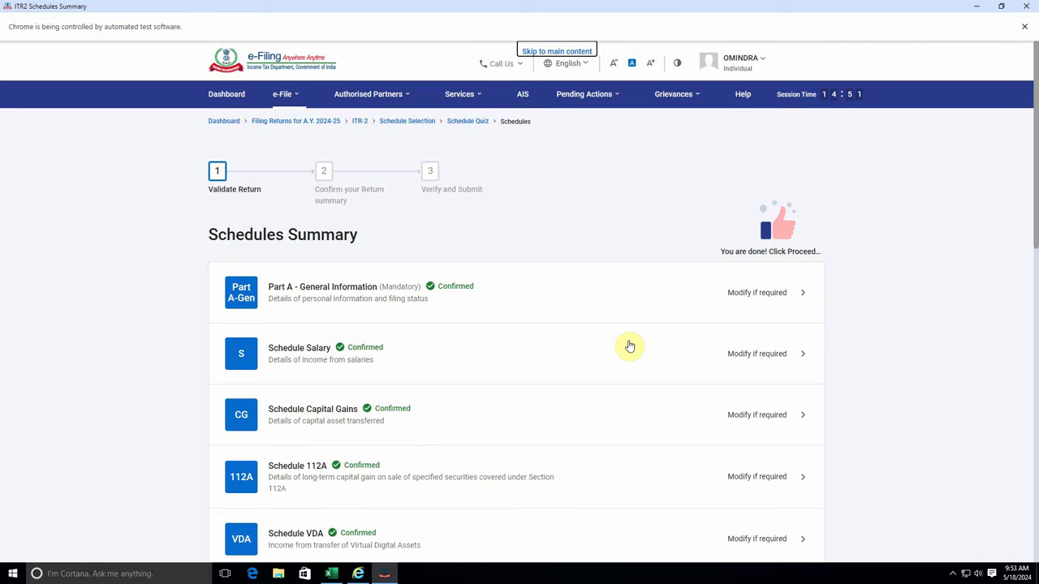
Review the losses carried forward to future years in Schedule CFL and confirm the schedule
scroll(629, 346, "down", 7)
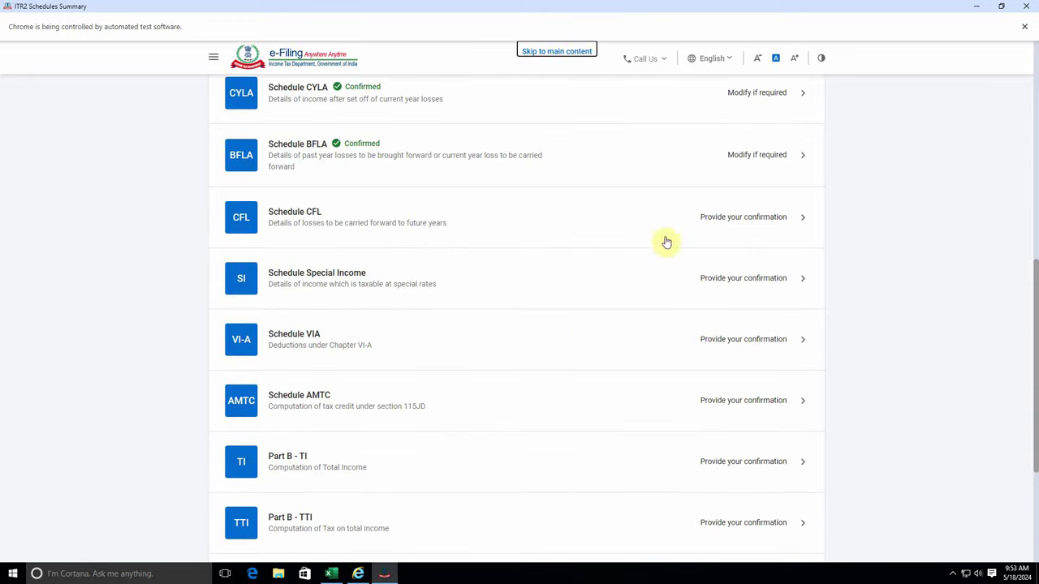
left_click(733, 220)
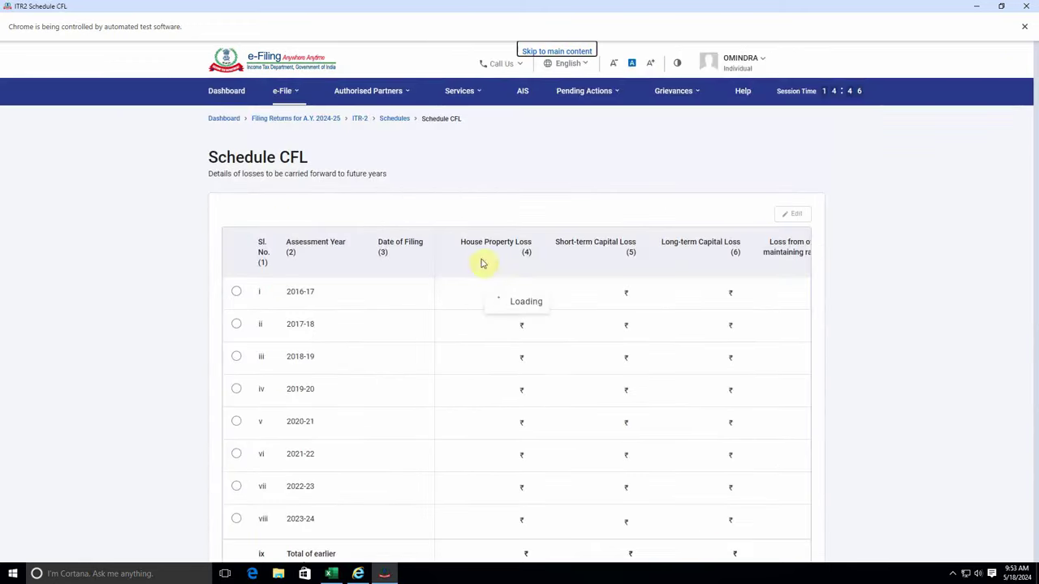
scroll(511, 378, "down", 5)
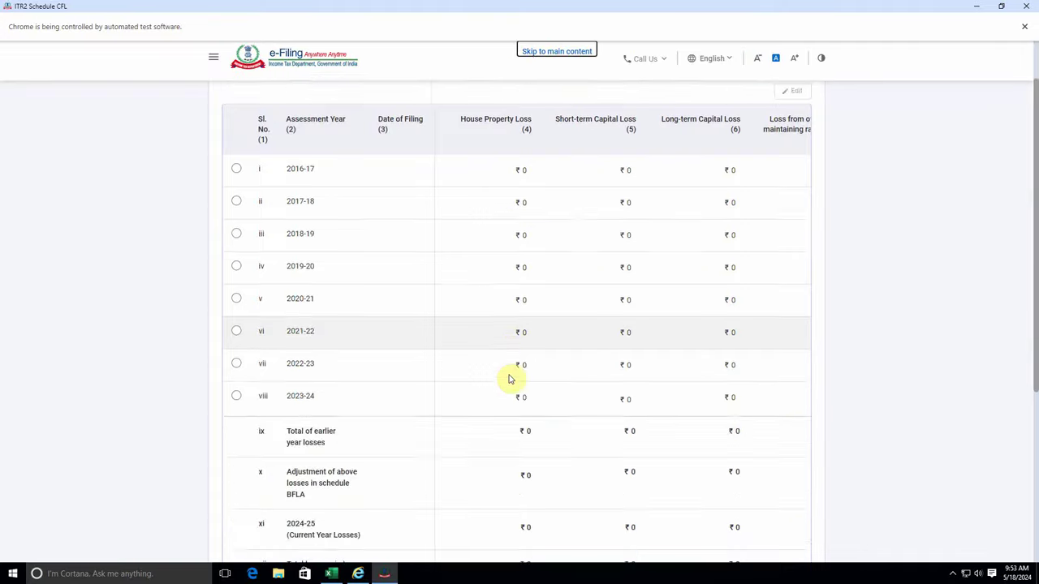
left_click(780, 418)
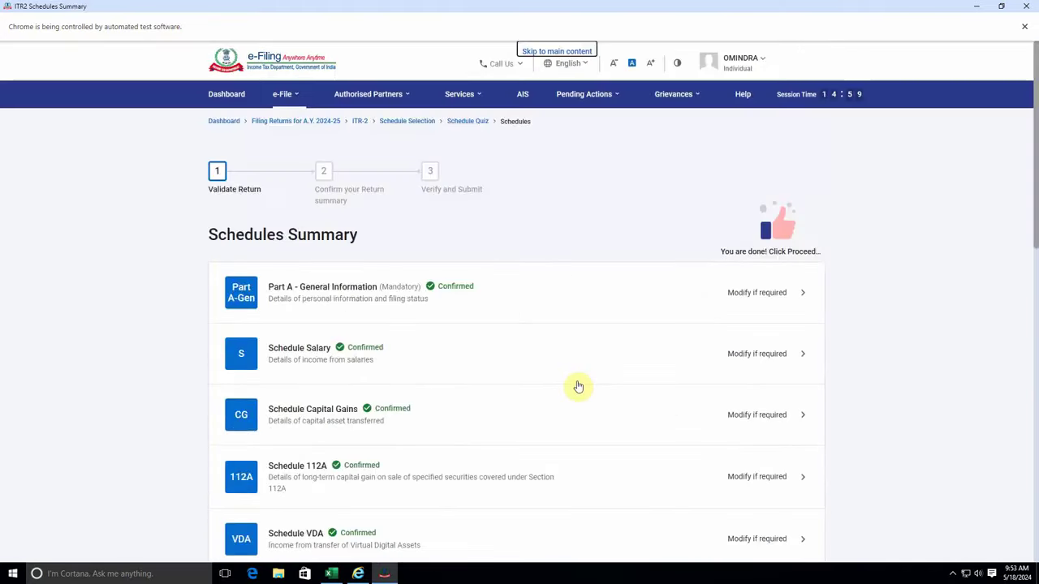
Check the tax on the 115BBH virtual digital asset income row in Schedule Special Income and confirm the schedule
scroll(578, 387, "down", 3)
scroll(577, 387, "down", 4)
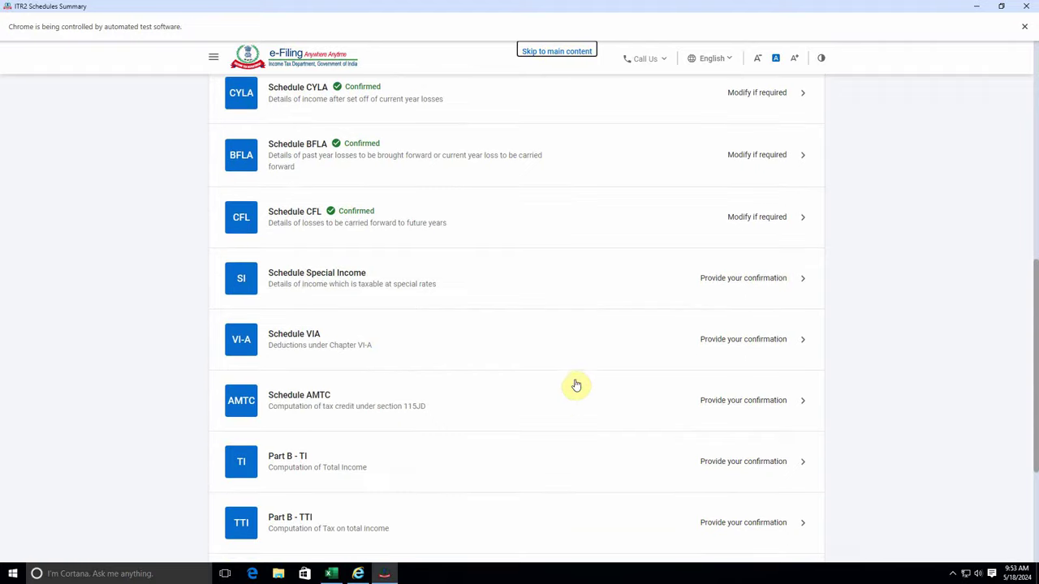
left_click(766, 278)
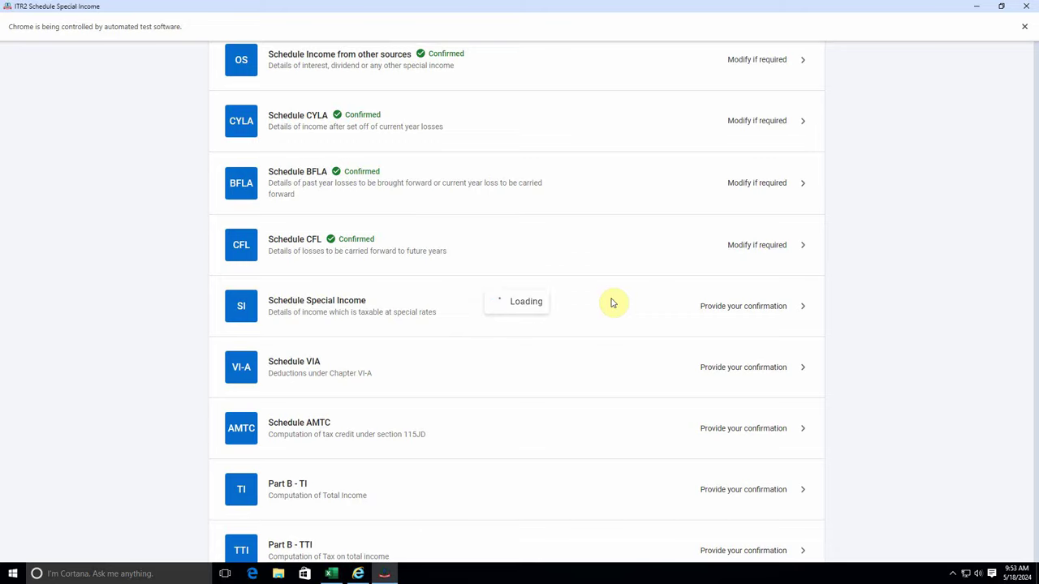
scroll(626, 362, "down", 15)
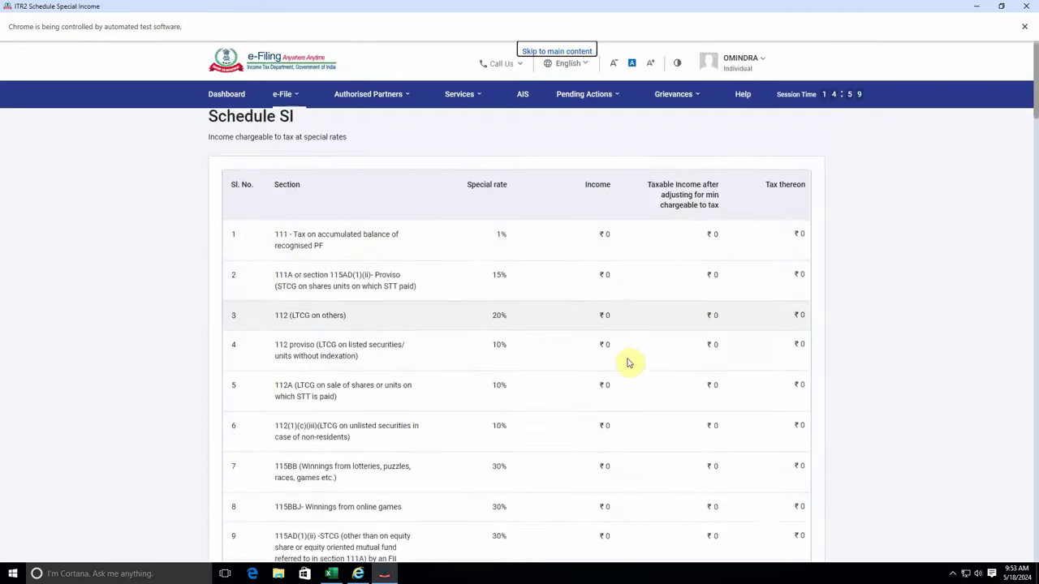
scroll(631, 363, "down", 15)
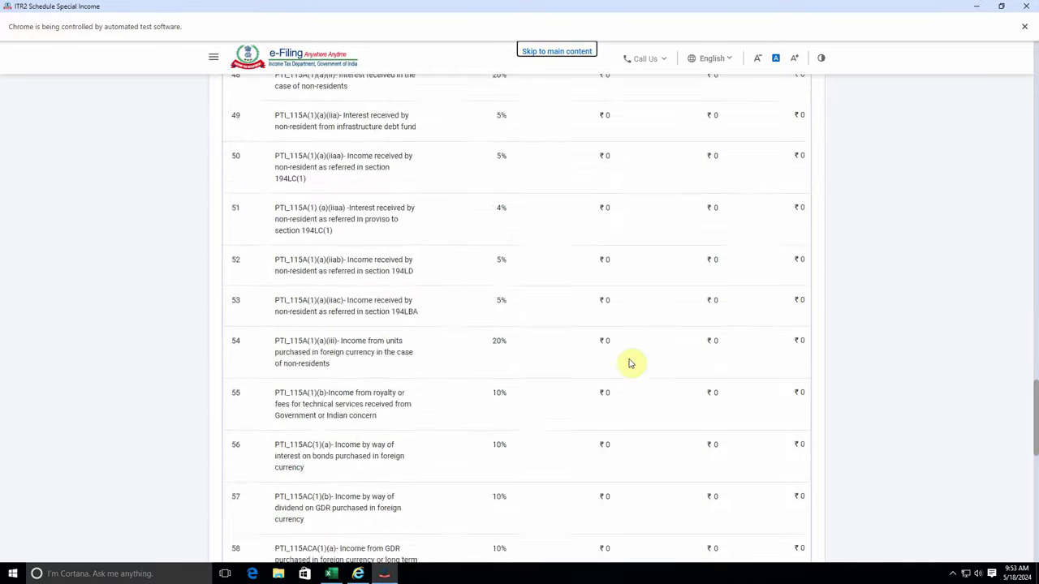
scroll(630, 362, "up", 6)
scroll(631, 363, "up", 3)
scroll(629, 362, "down", 15)
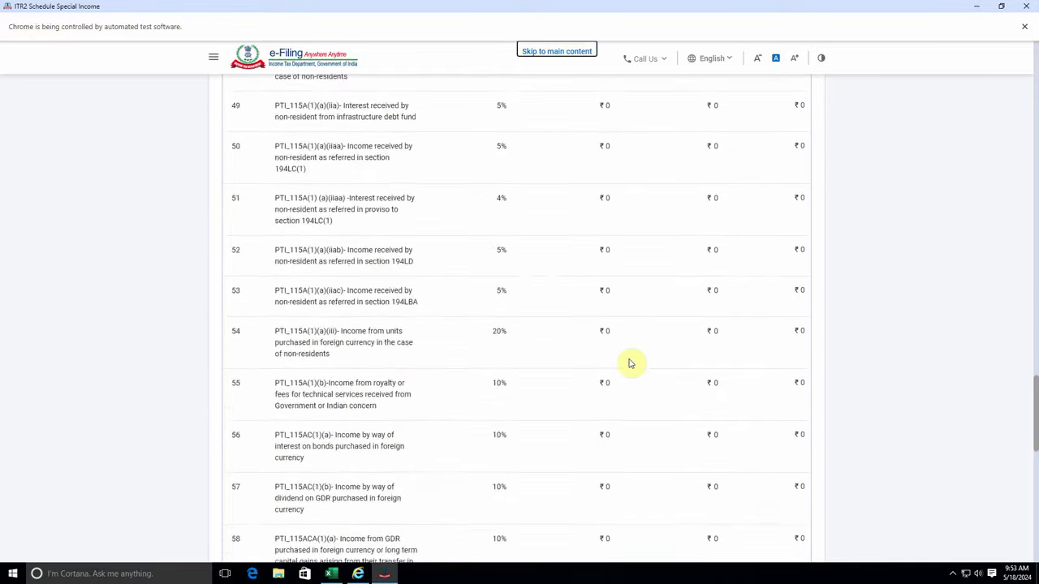
left_click_drag(277, 313, 405, 337)
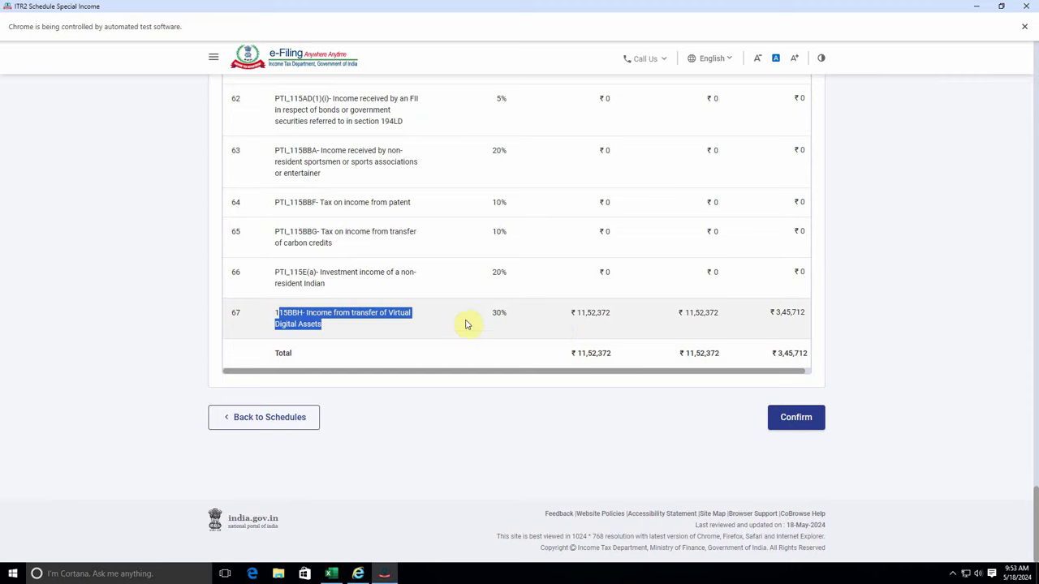
left_click(407, 323)
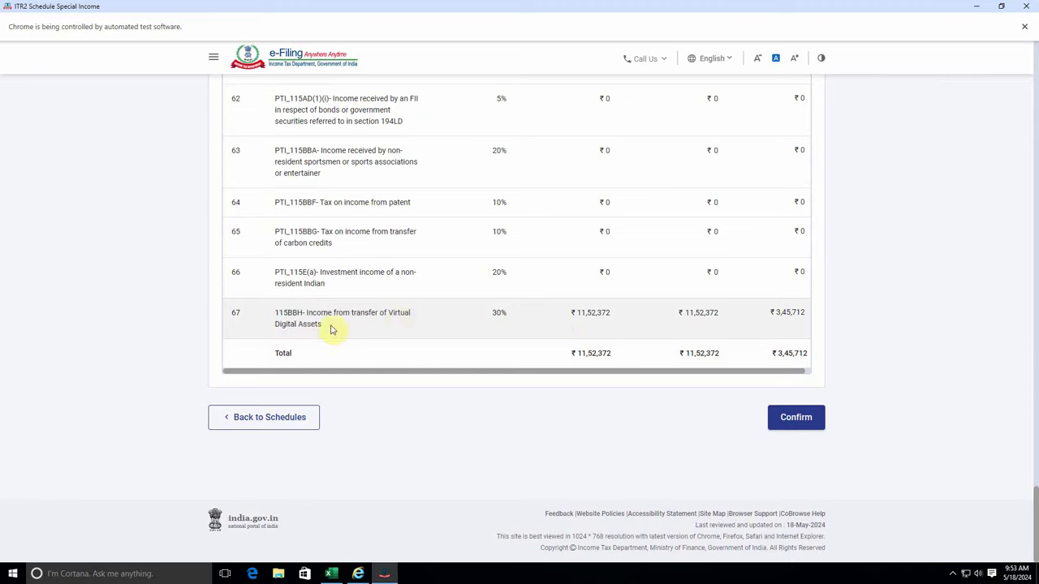
left_click_drag(520, 376, 769, 375)
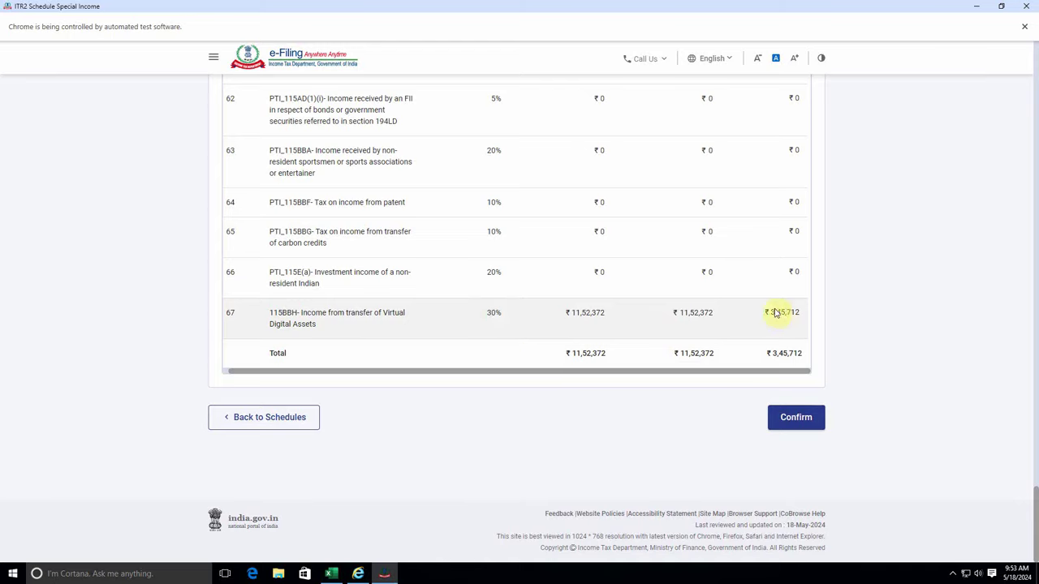
left_click(795, 418)
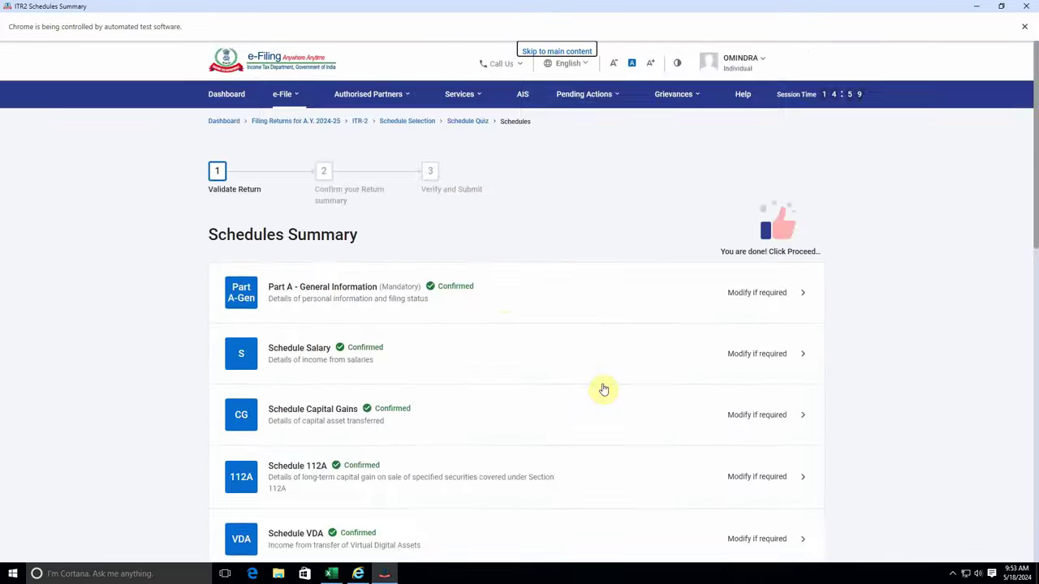
Open Schedule VI-A and confirm it without adding any Chapter VI-A deductions
scroll(603, 390, "down", 10)
scroll(352, 203, "up", 1)
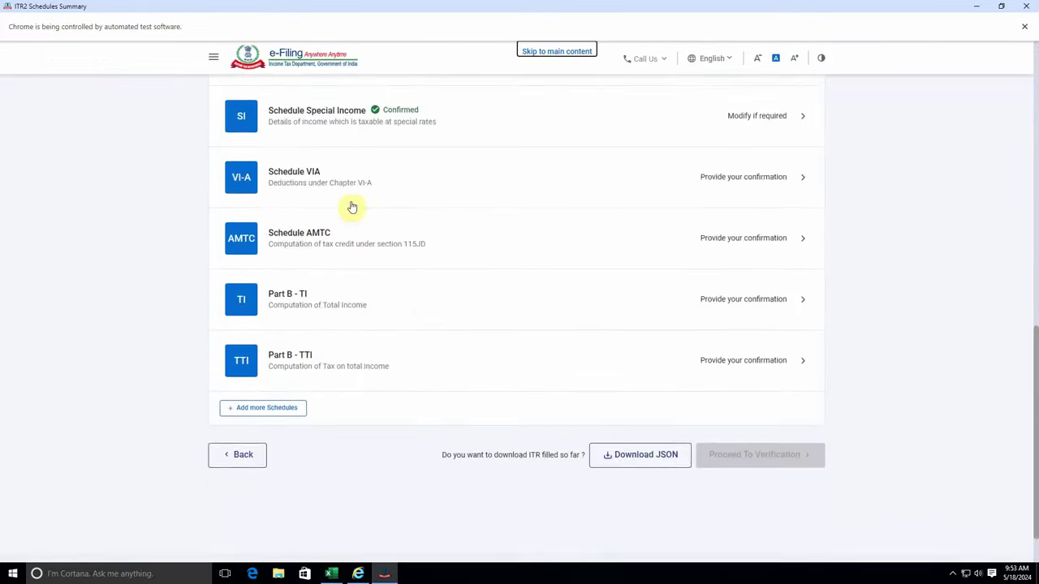
scroll(373, 243, "up", 2)
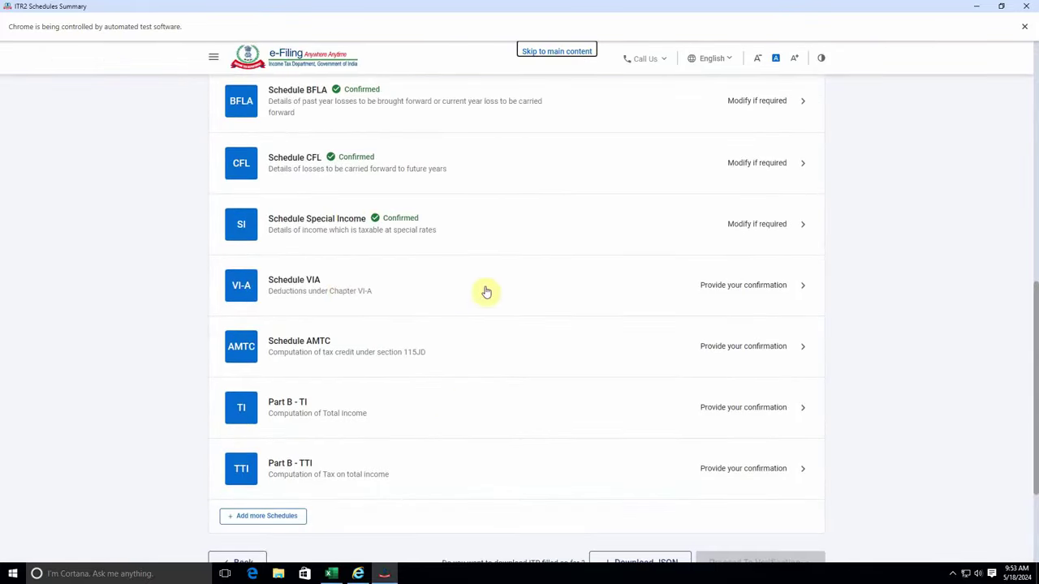
left_click(732, 284)
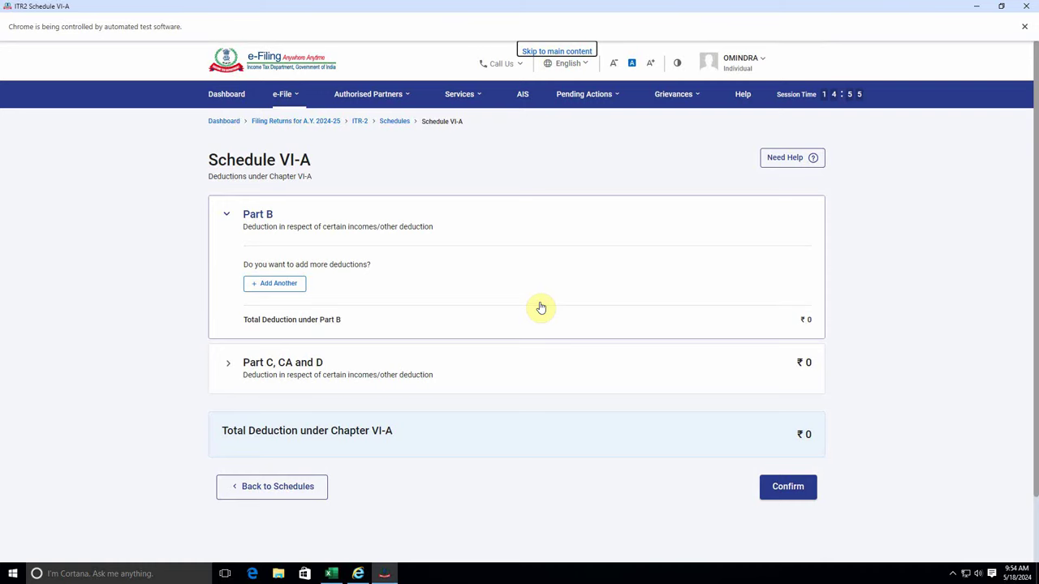
left_click(628, 392)
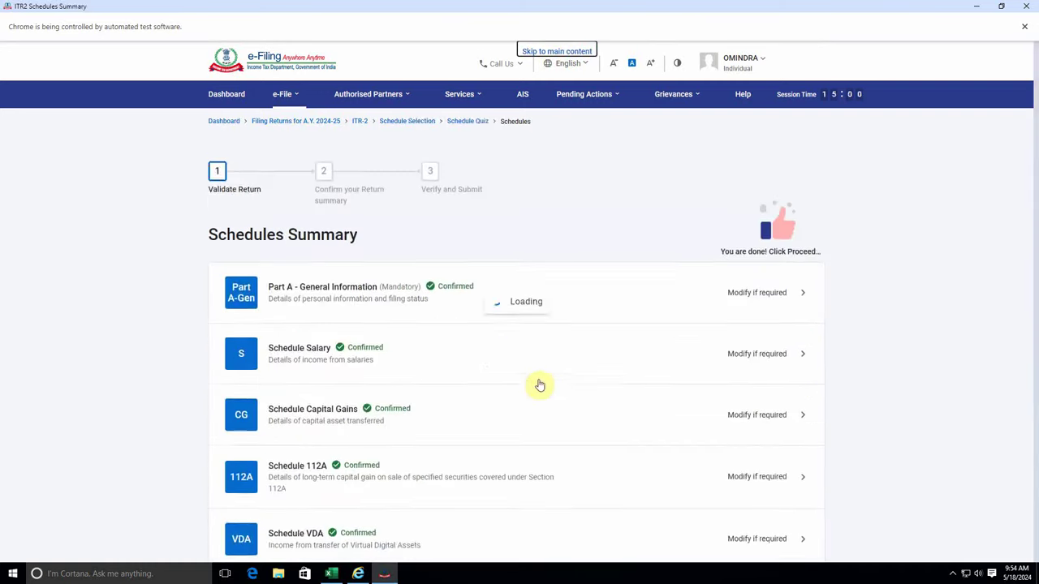
Open Schedule AMTC and confirm it without adding any tax credit details under section 115JD
scroll(545, 389, "down", 8)
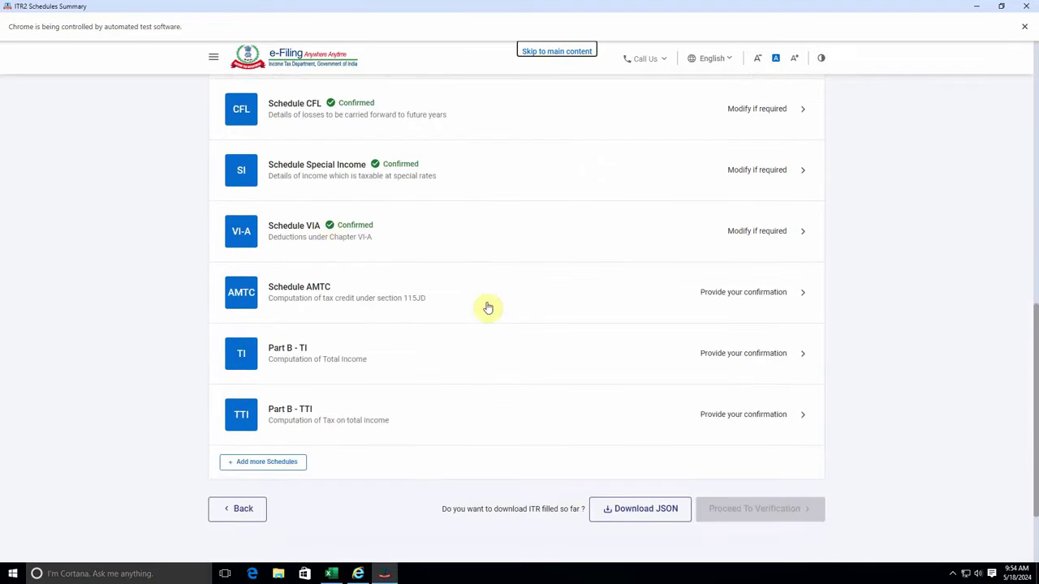
left_click(725, 293)
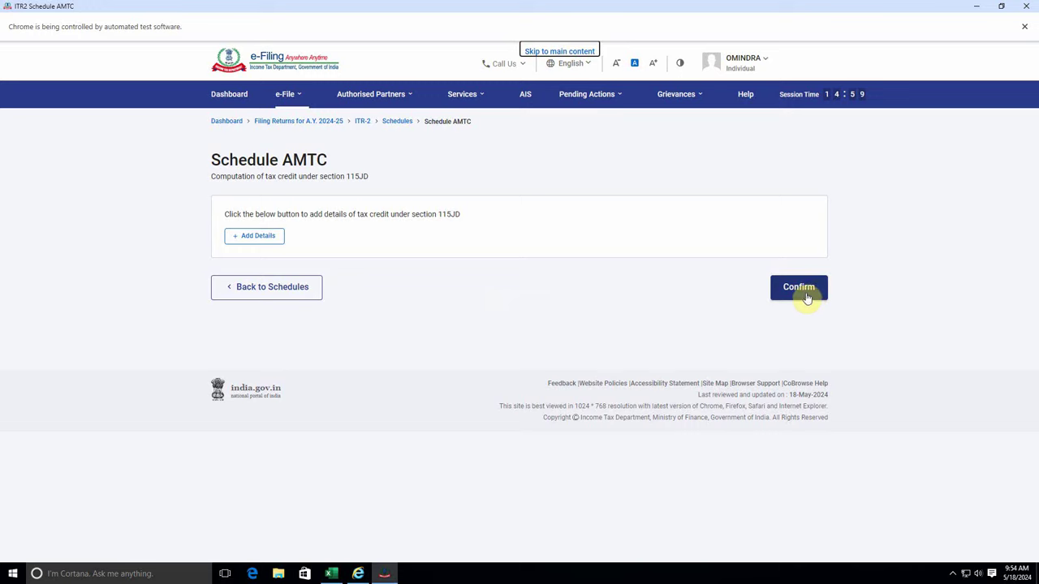
left_click(803, 292)
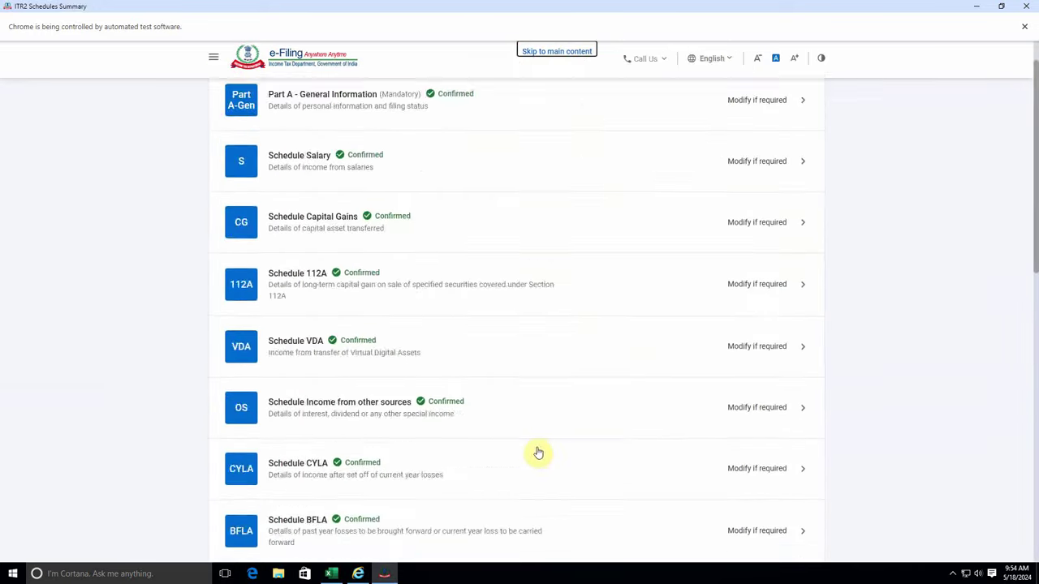
Review the total income computation in Part B - TI, from capital gains through aggregate income, and confirm it
scroll(536, 438, "down", 3)
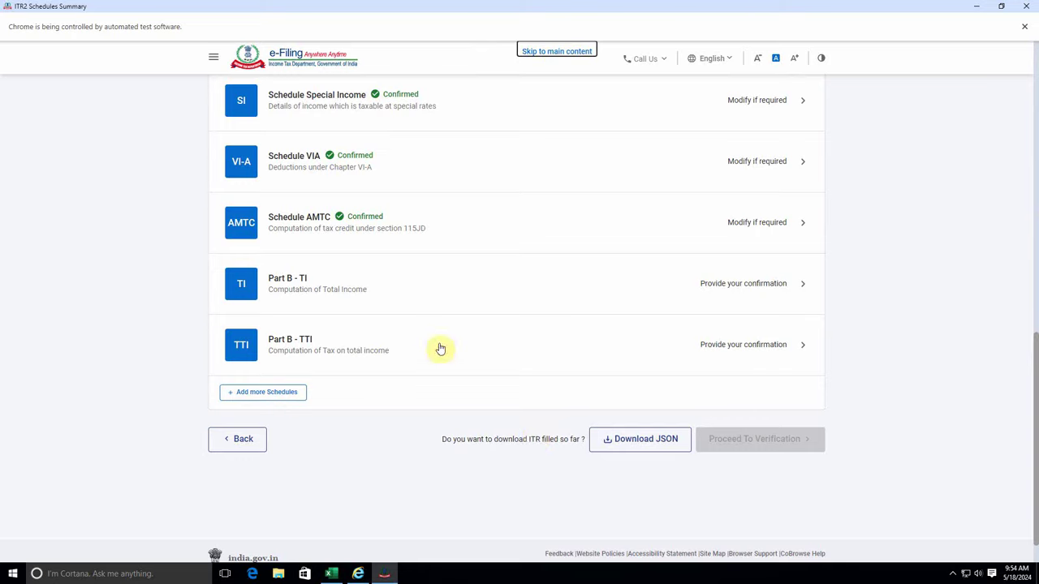
left_click(506, 322)
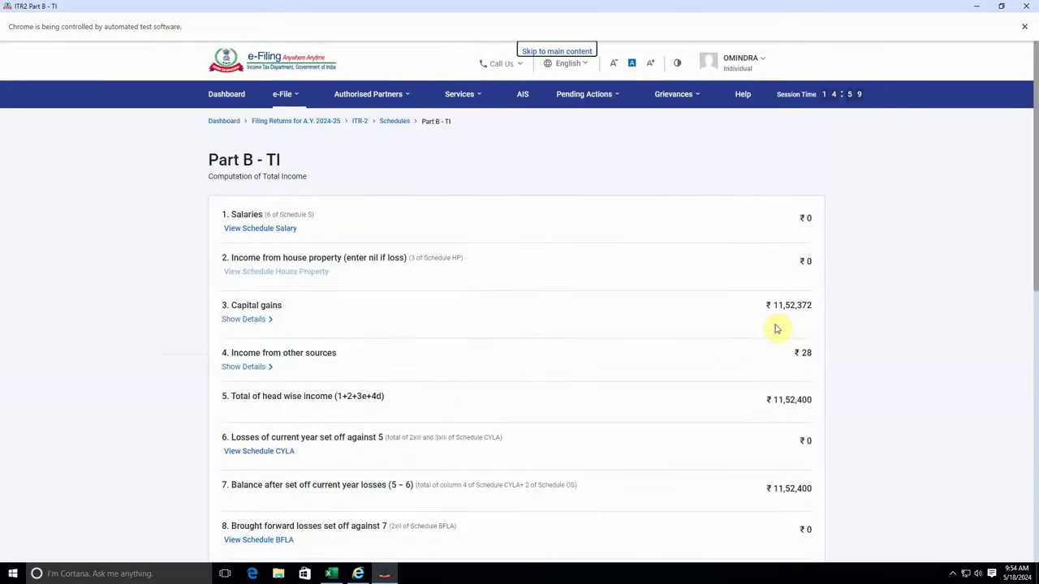
scroll(784, 403, "down", 2)
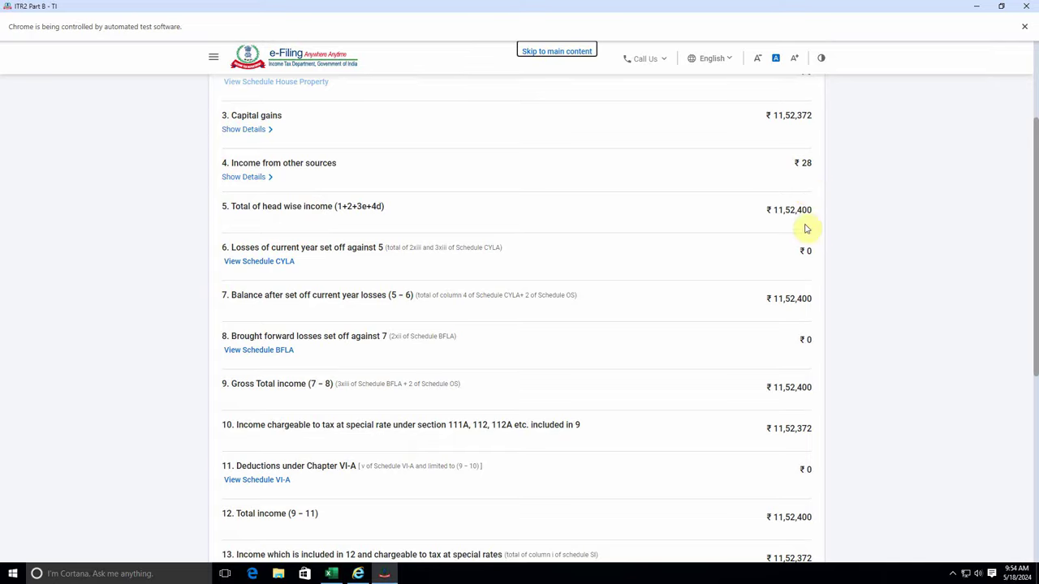
scroll(803, 248, "up", 1)
scroll(799, 235, "down", 2)
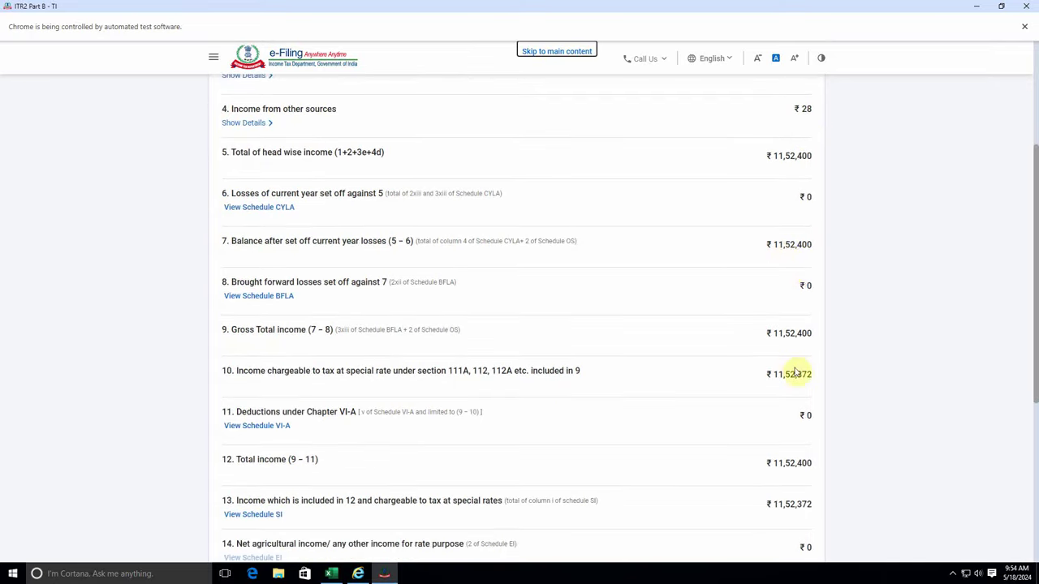
scroll(795, 372, "down", 4)
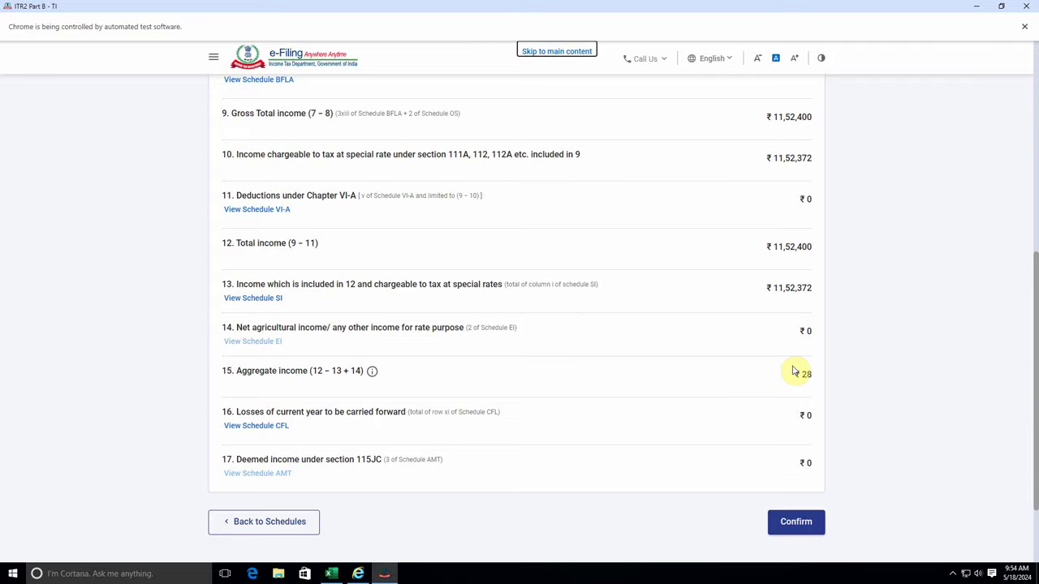
scroll(787, 376, "down", 2)
left_click(797, 419)
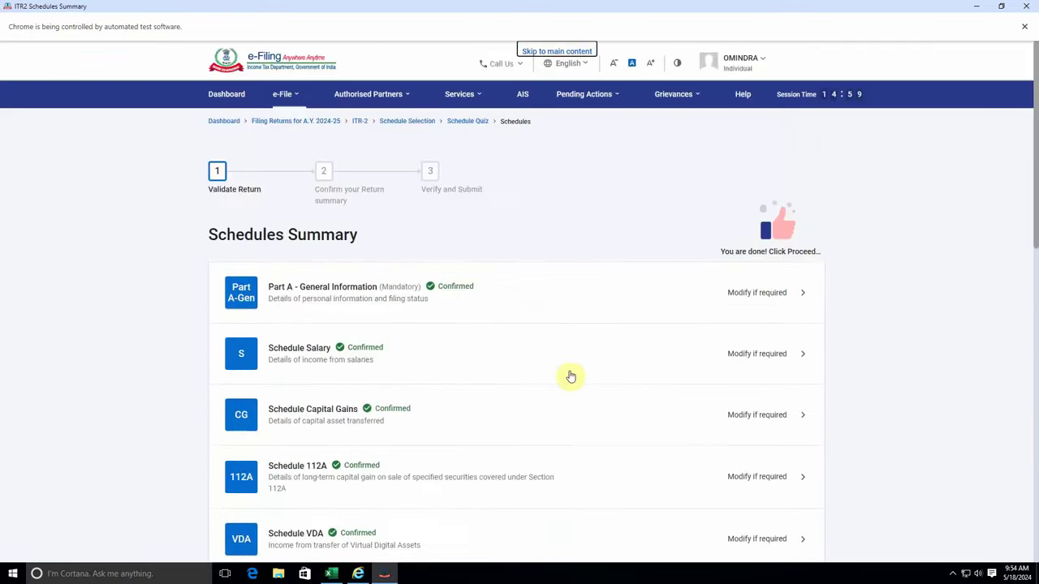
Review the tax liability computation and amount payable in Part B - TTI and opt to pay the tax later
scroll(570, 376, "down", 9)
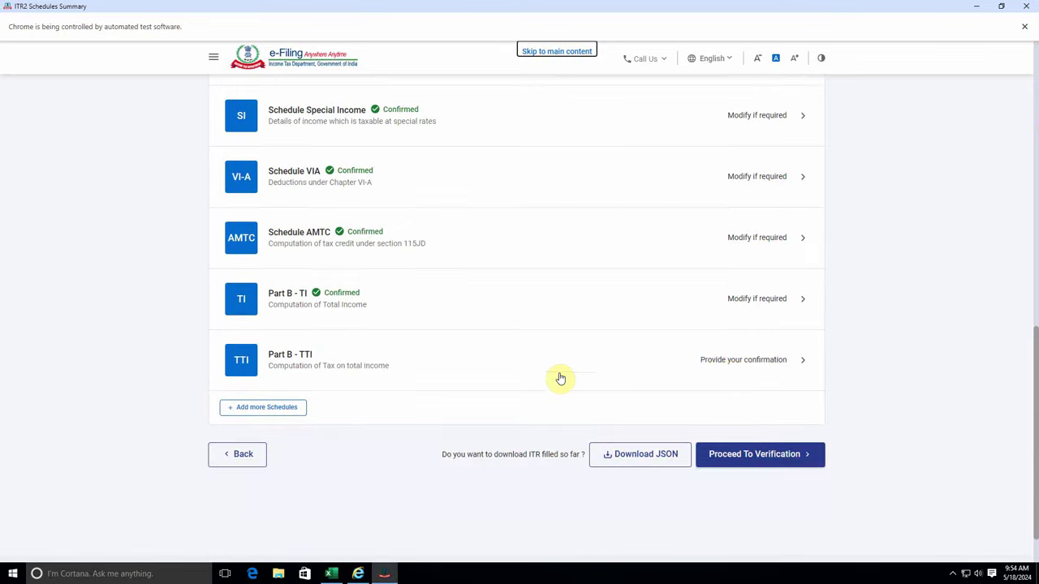
left_click(751, 367)
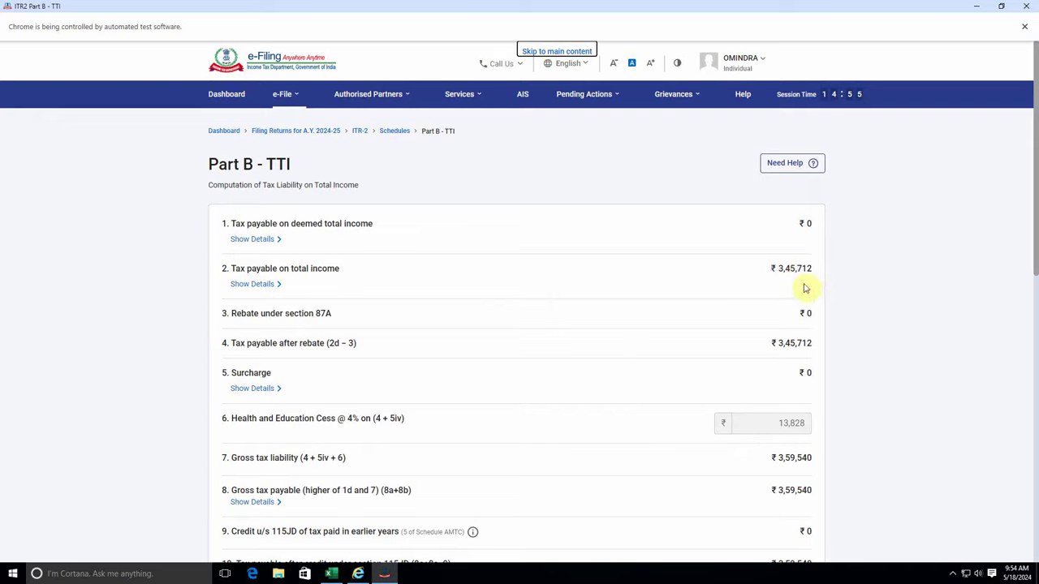
scroll(804, 288, "down", 3)
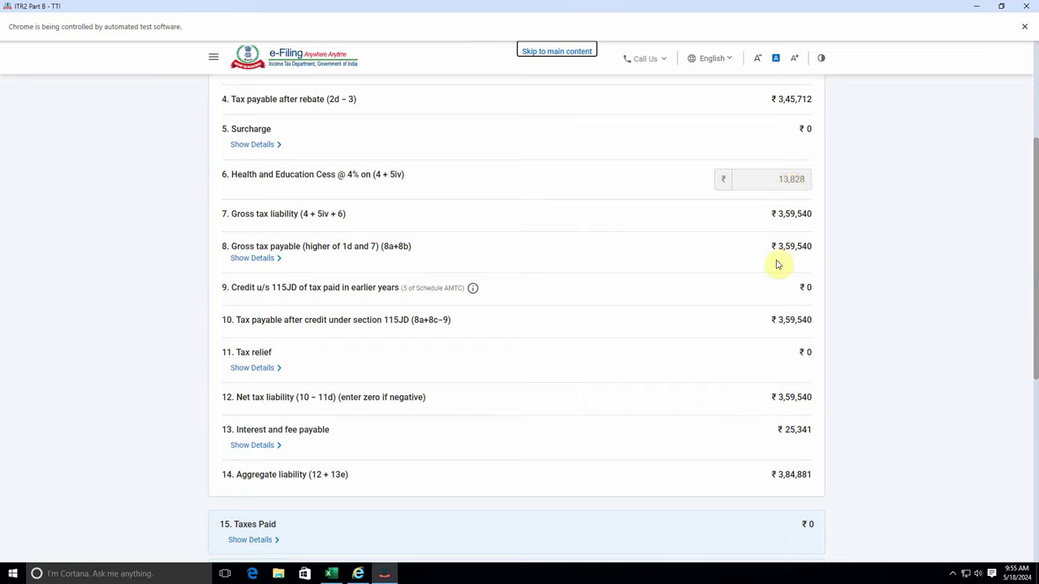
scroll(802, 422, "down", 1)
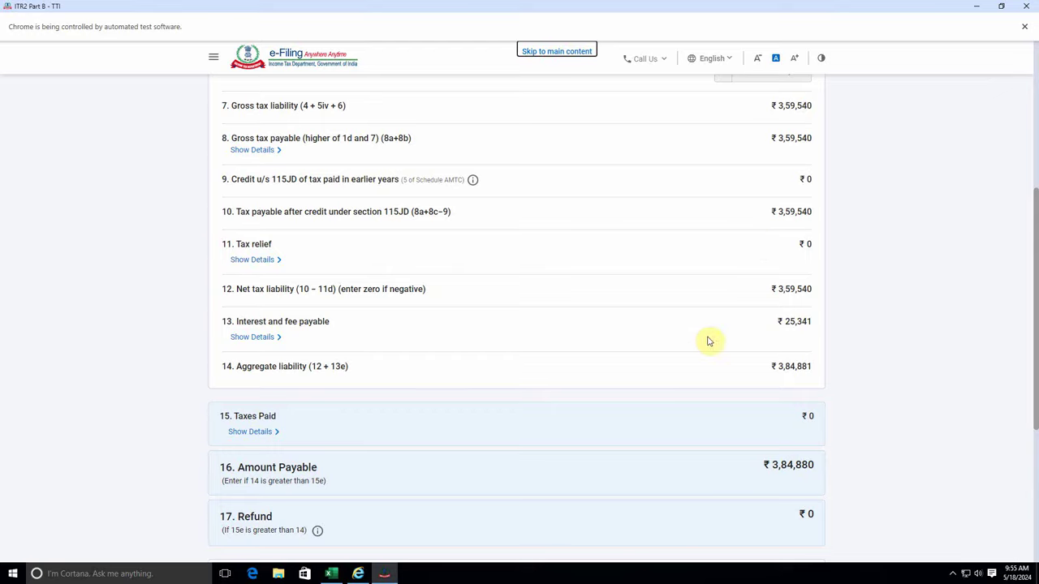
scroll(714, 373, "down", 3)
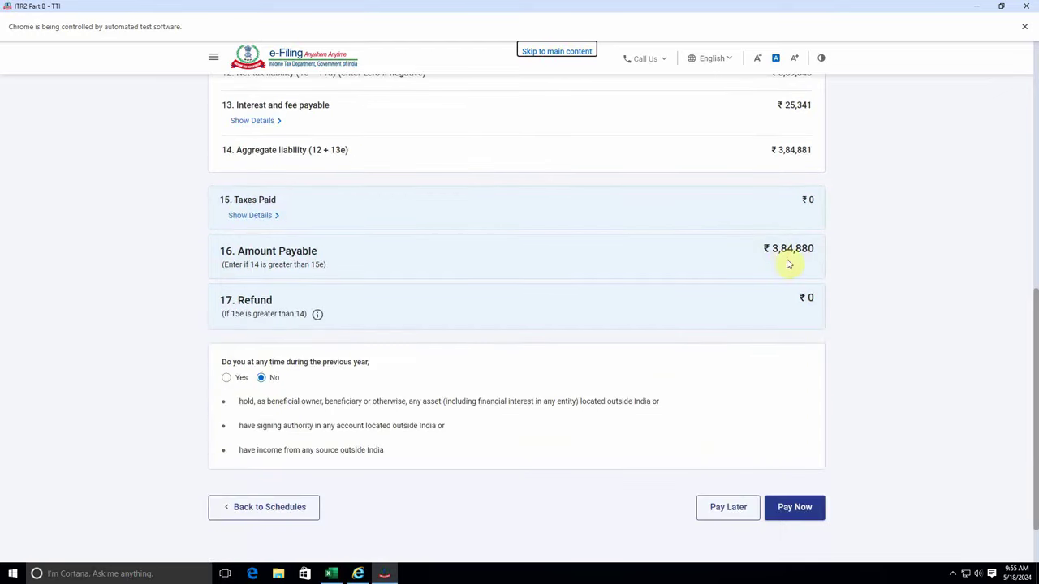
scroll(748, 420, "down", 1)
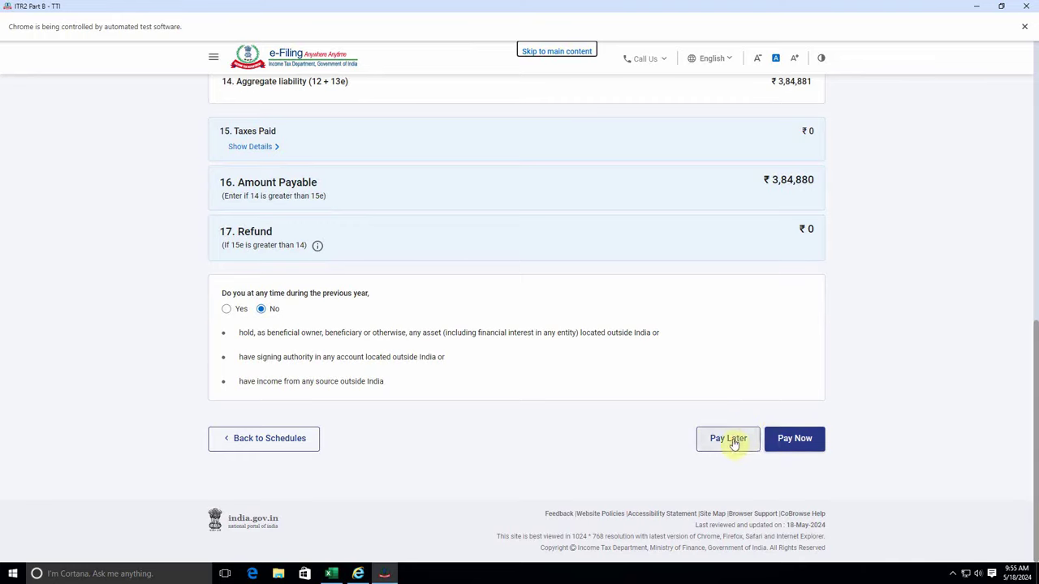
left_click(735, 438)
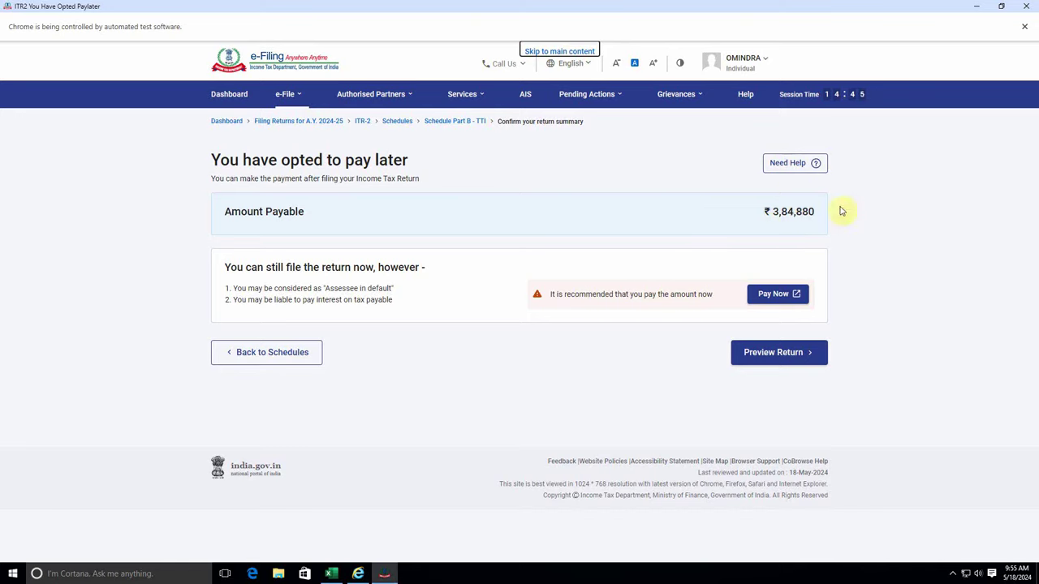
Preview the return, accept the declaration in the capacity of Self, and submit the previewed return for validation
left_click(777, 352)
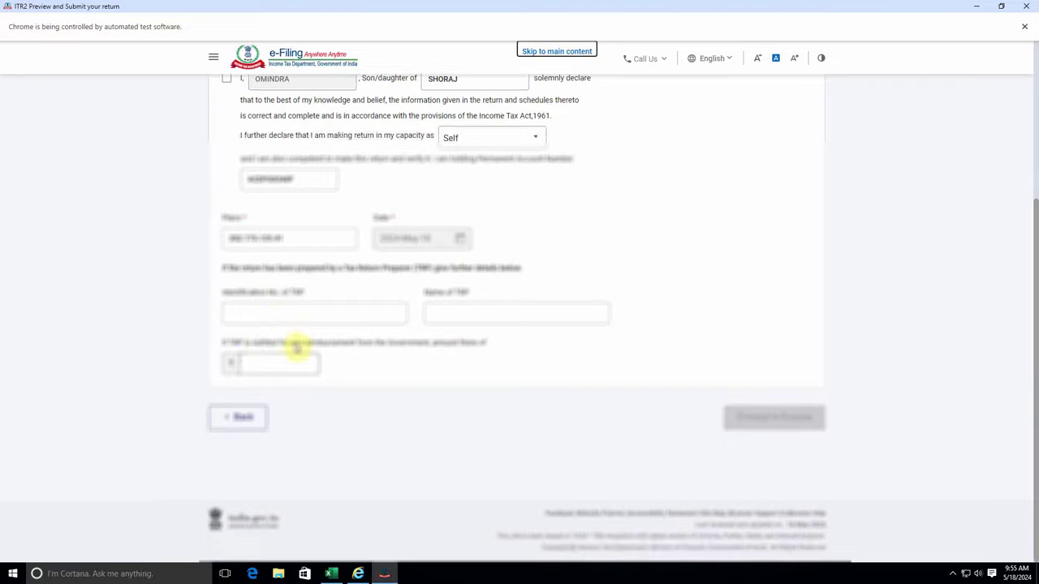
left_click(228, 239)
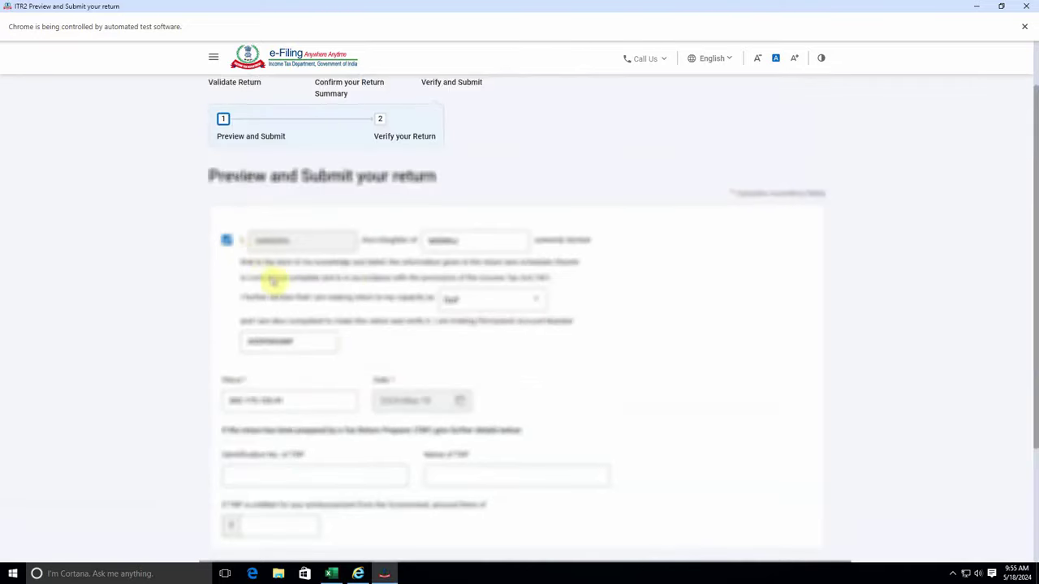
left_click(767, 417)
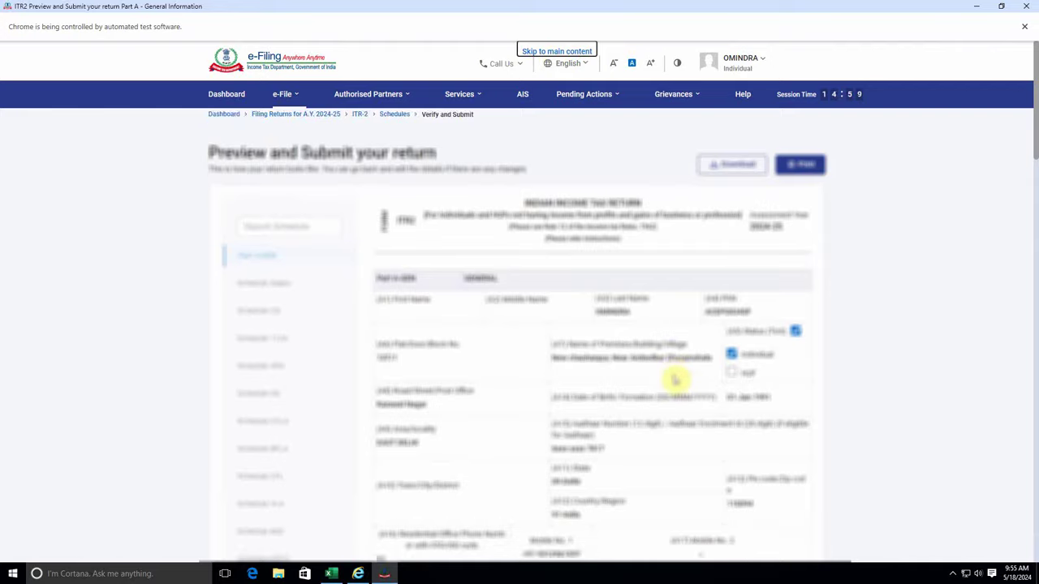
scroll(673, 378, "down", 15)
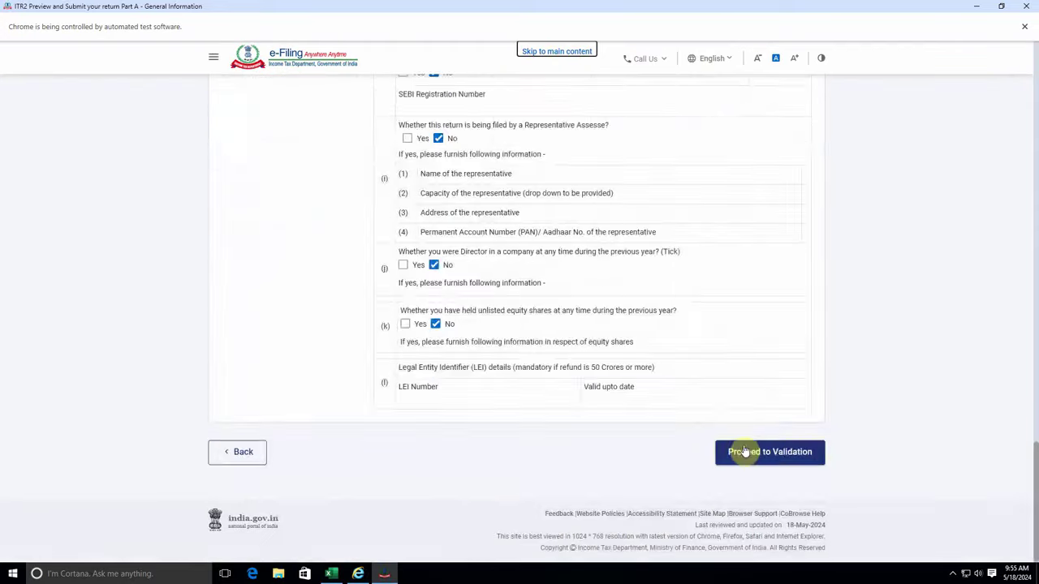
left_click(742, 452)
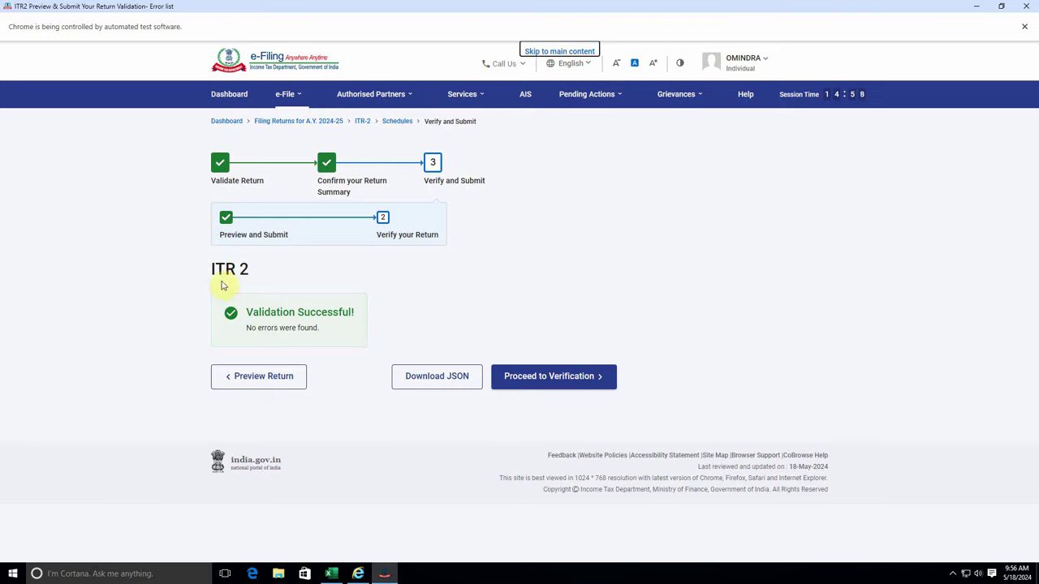
Proceed to verification of the validated return, choose e-Verify Now, and review the available e-verification methods
left_click(540, 380)
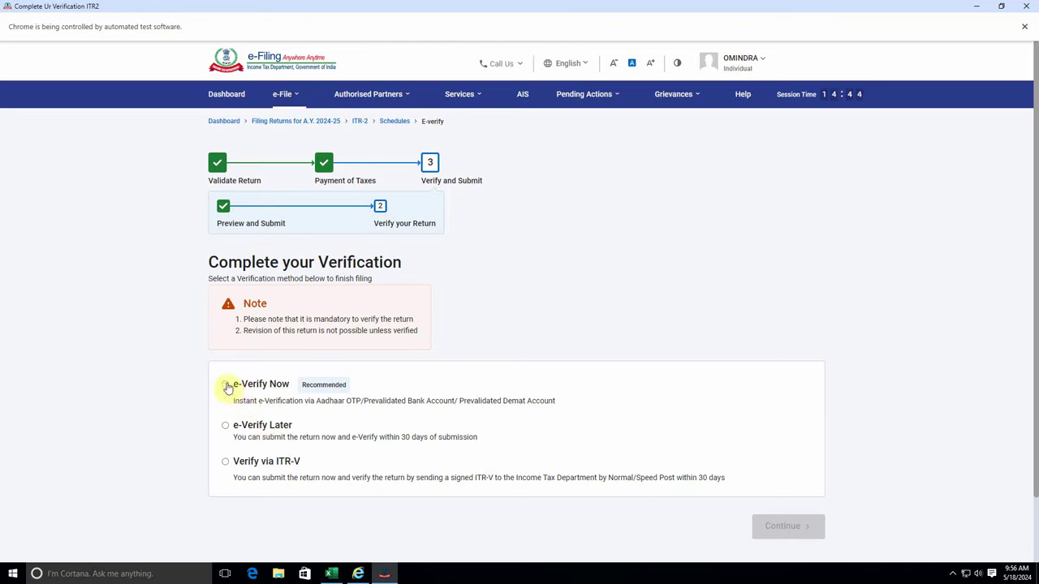
left_click(226, 386)
left_click(789, 528)
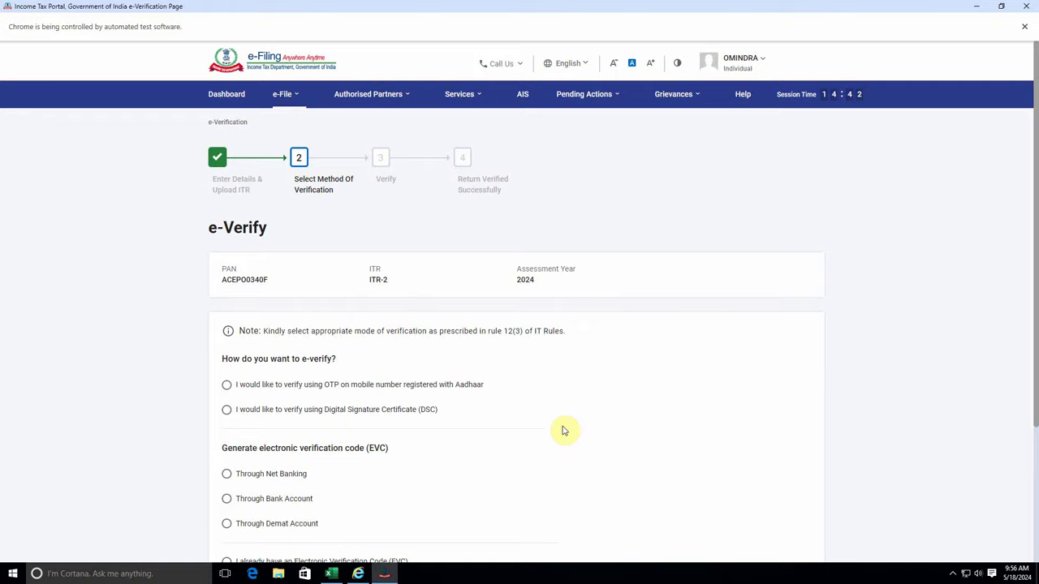
scroll(329, 347, "down", 2)
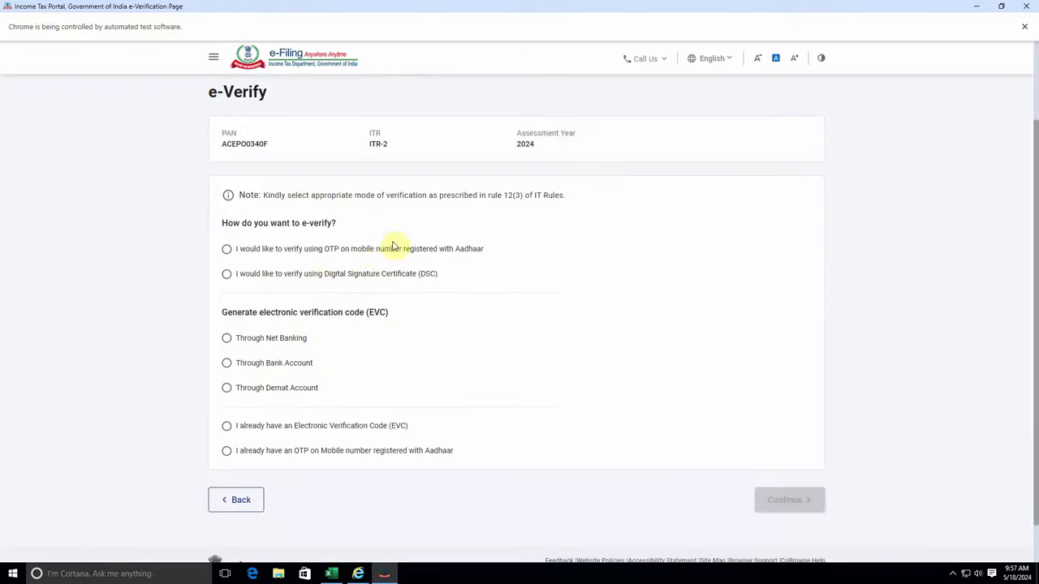
scroll(474, 413, "up", 2)
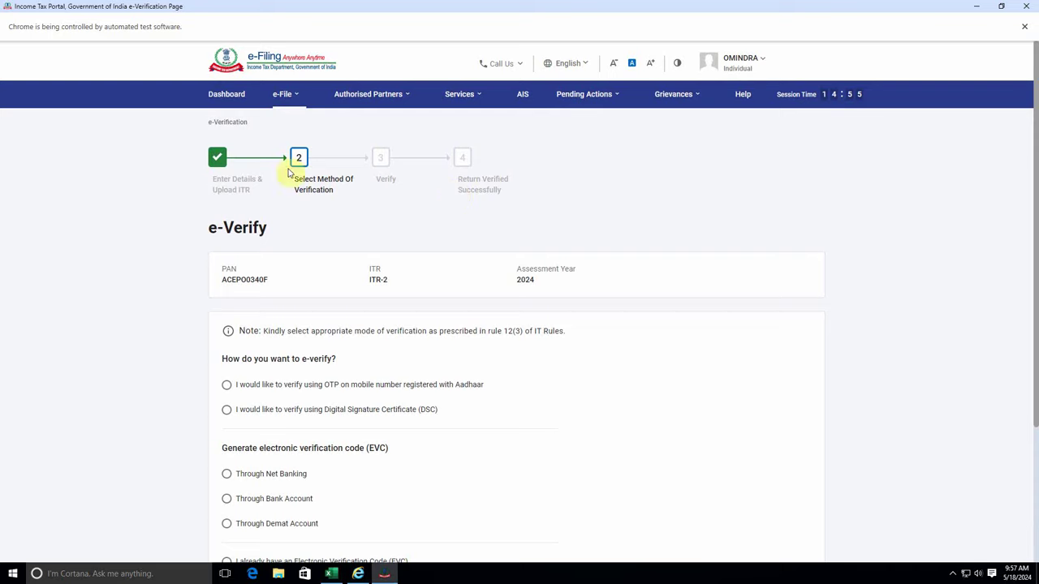